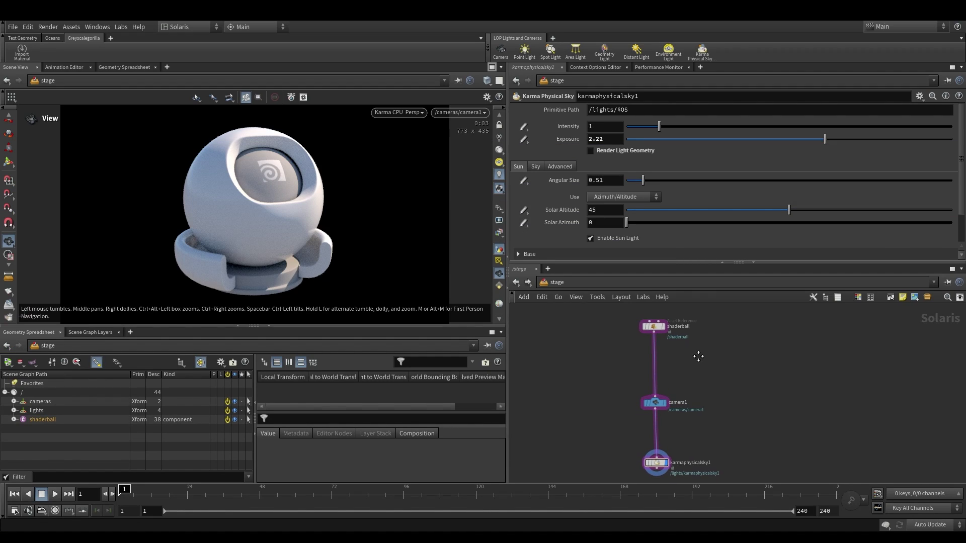
pyautogui.moveTo(617, 346); pyautogui.dragTo(706, 310)
pyautogui.moveTo(593, 426); pyautogui.dragTo(710, 389)
pyautogui.moveTo(718, 417); pyautogui.dragTo(729, 396, button='middle')
pyautogui.moveTo(607, 466); pyautogui.dragTo(717, 427)
# Insert a Material Library node between shaderball and camera1, line up the shaderball node with it, and go inside the library
pyautogui.scroll(3, 669, 361)
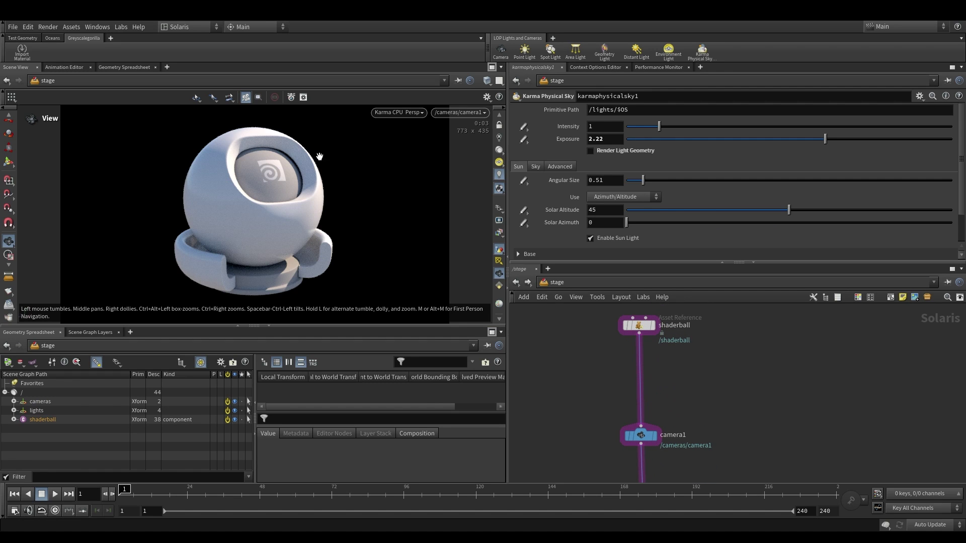
pyautogui.press('Tab')
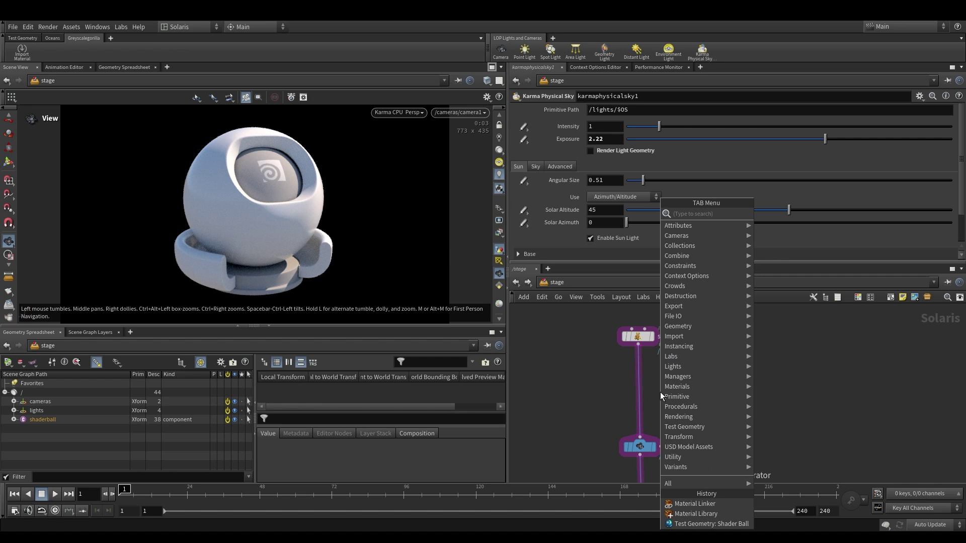
pyautogui.write('materia')
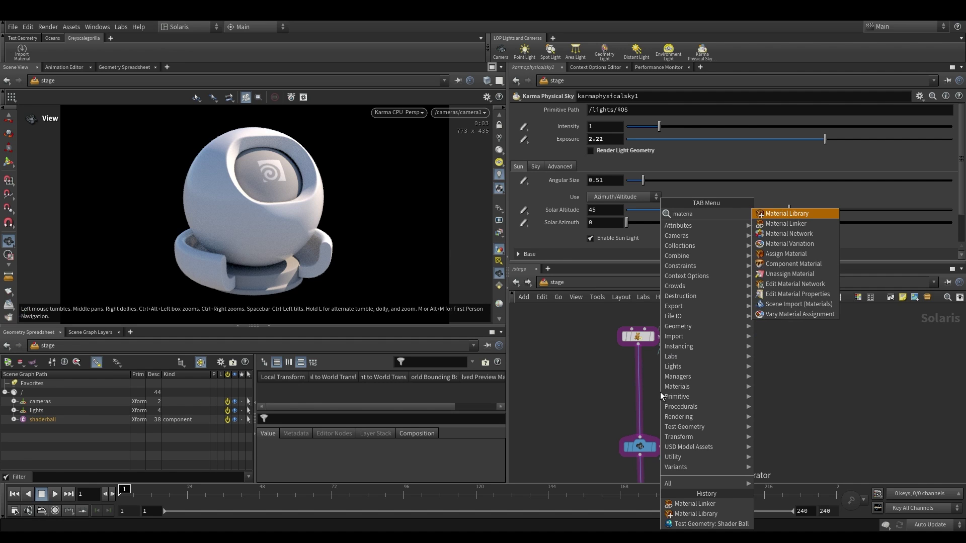
pyautogui.write('l li')
pyautogui.press('Return')
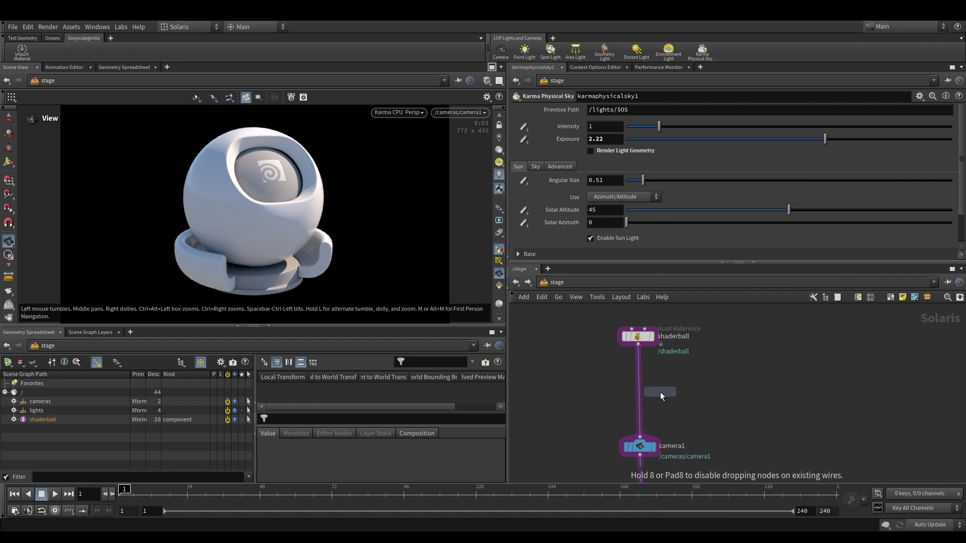
pyautogui.click(639, 383)
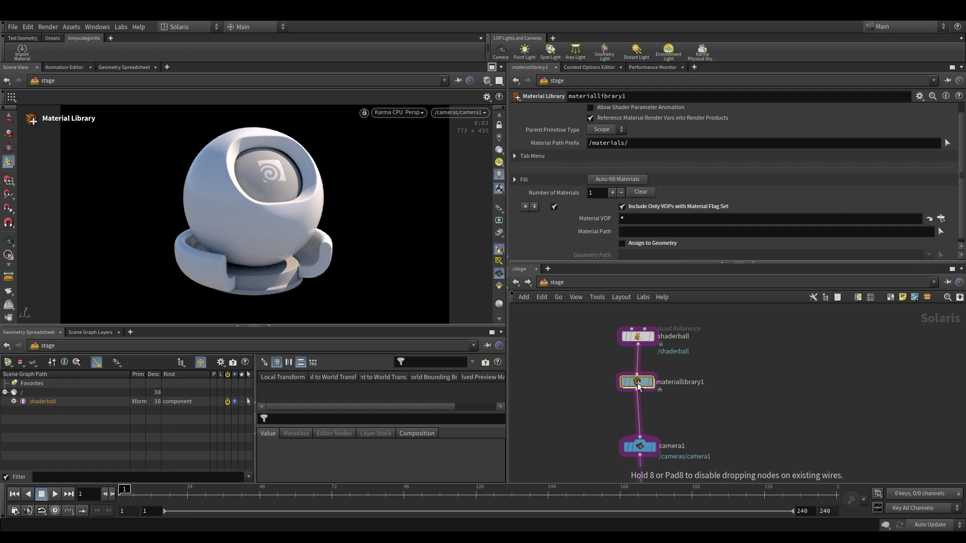
pyautogui.moveTo(647, 345); pyautogui.dragTo(648, 337)
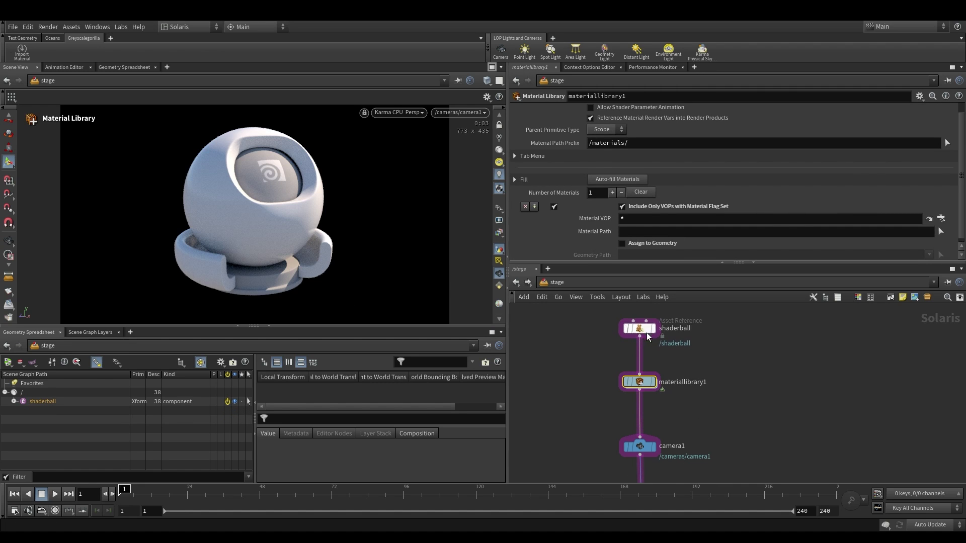
pyautogui.doubleClick(647, 387)
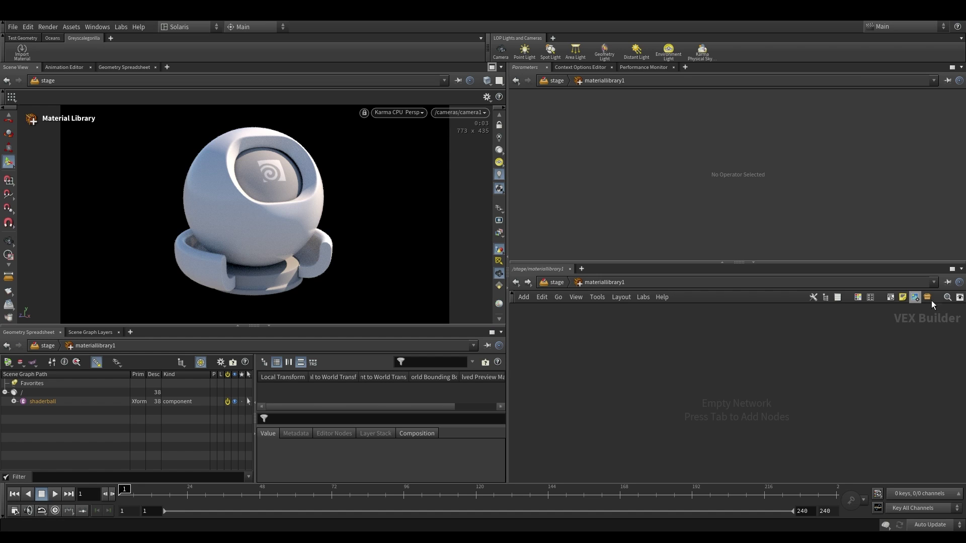
# Add a VEX Material Builder and a USD MaterialX Builder side by side in the material library
pyautogui.press('Tab')
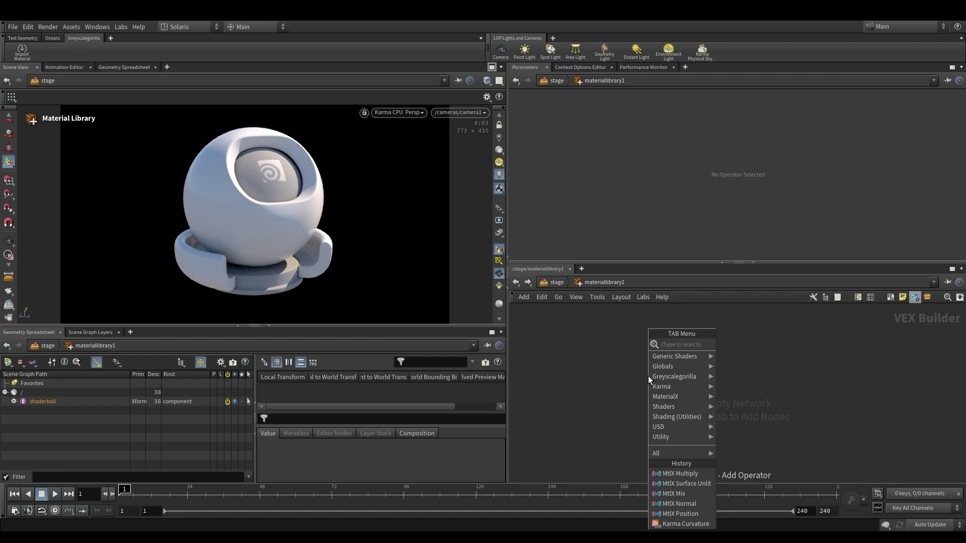
pyautogui.write('vex')
pyautogui.press('Return')
pyautogui.click(649, 378)
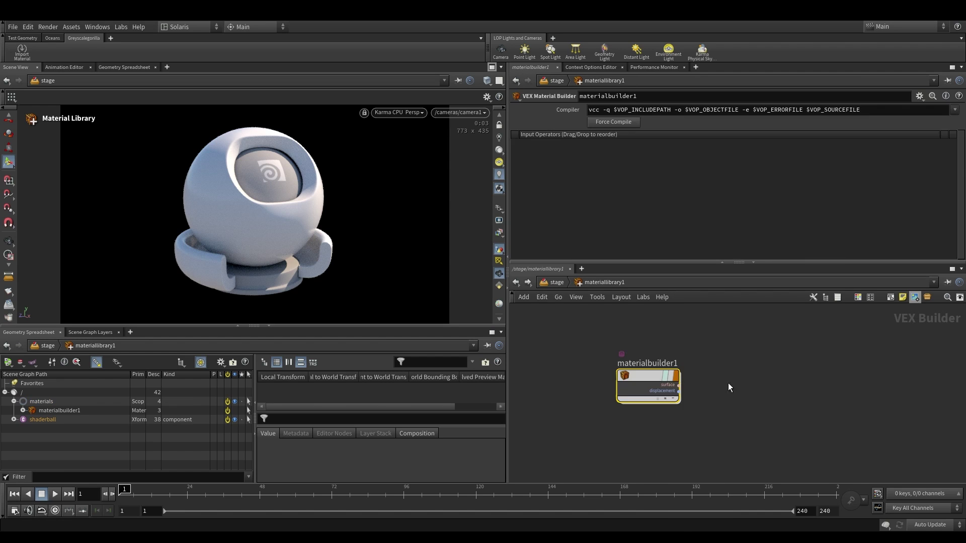
pyautogui.press('Tab')
pyautogui.write('materi')
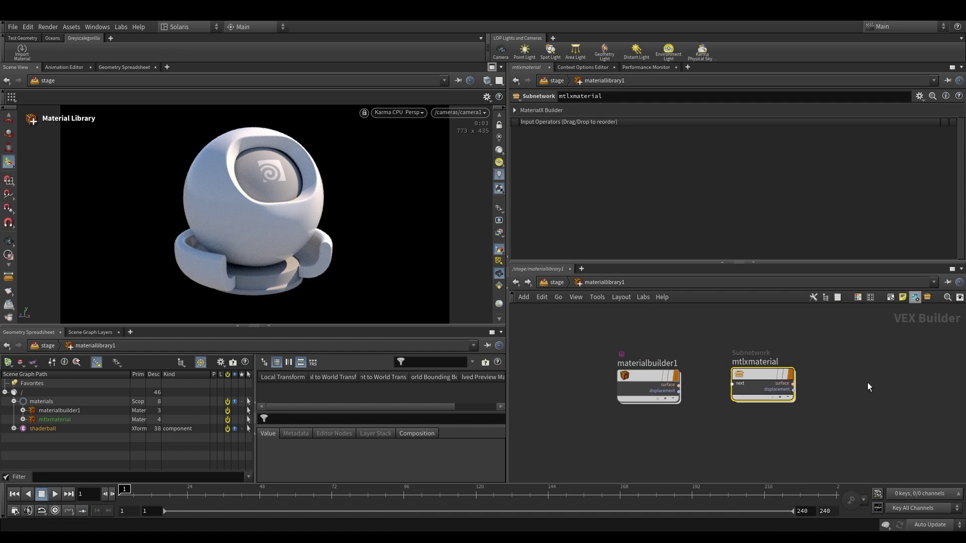
# Add a Karma Material Builder beside the mtlxmaterial node
pyautogui.press('Tab')
pyautogui.write('karma')
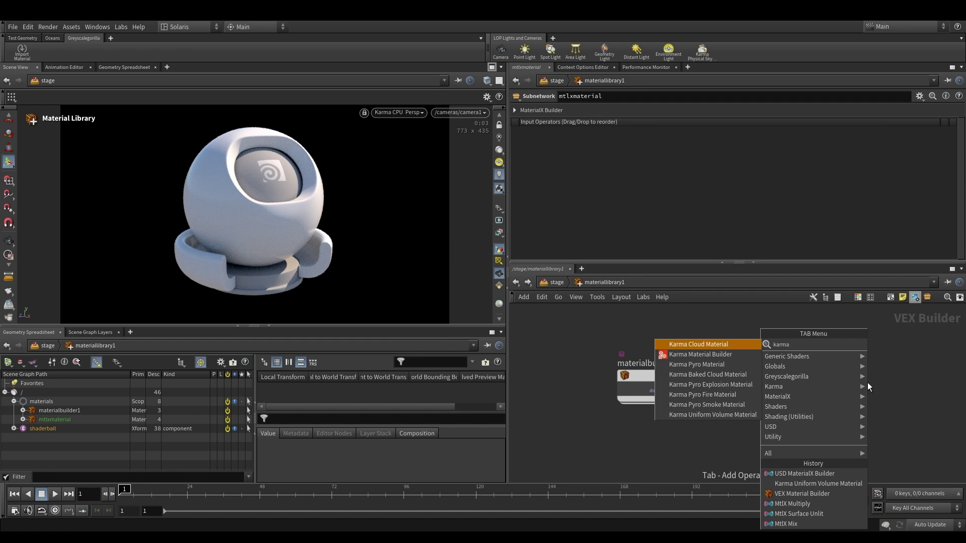
pyautogui.click(717, 356)
pyautogui.click(877, 380)
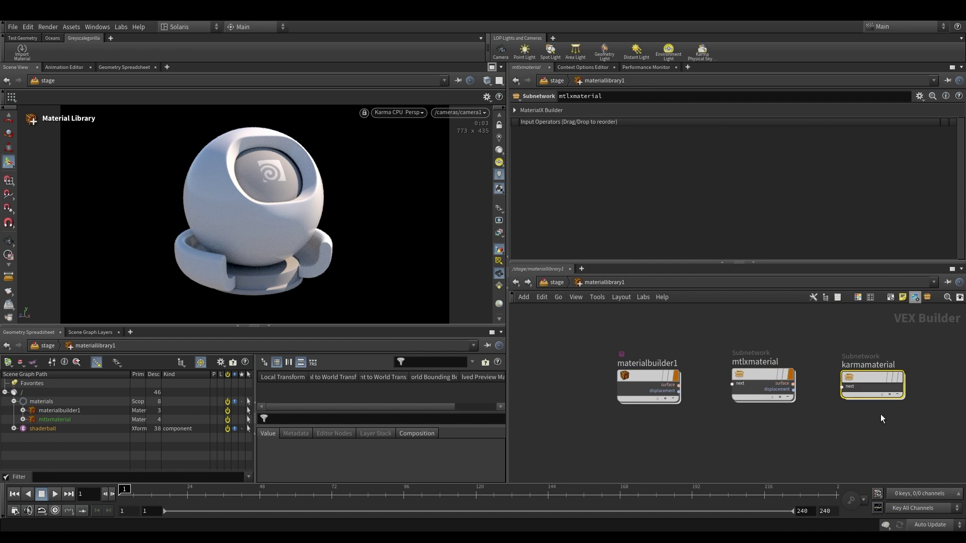
# Examine the network inside the VEX material builder and the render delegates offered for the viewport
pyautogui.press('h')
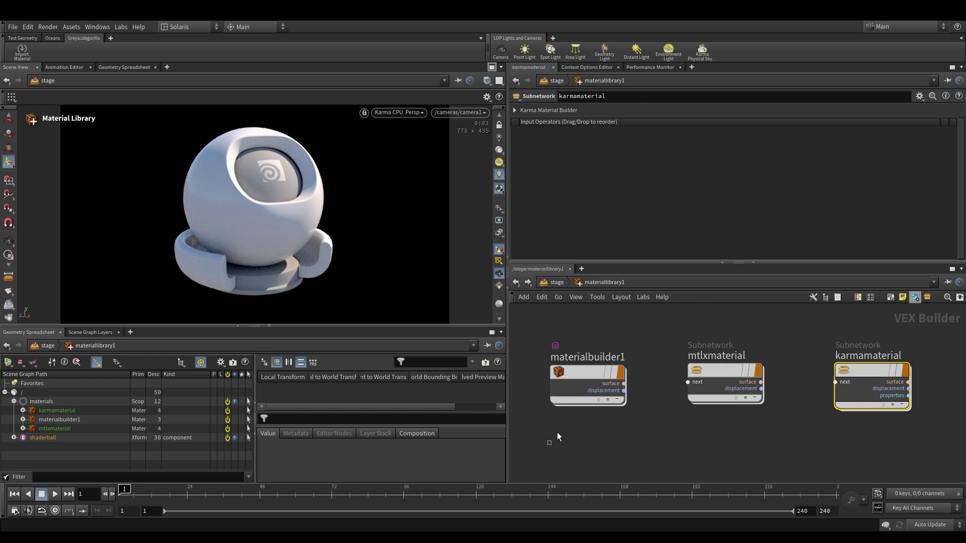
pyautogui.click(565, 385)
pyautogui.doubleClick(581, 379)
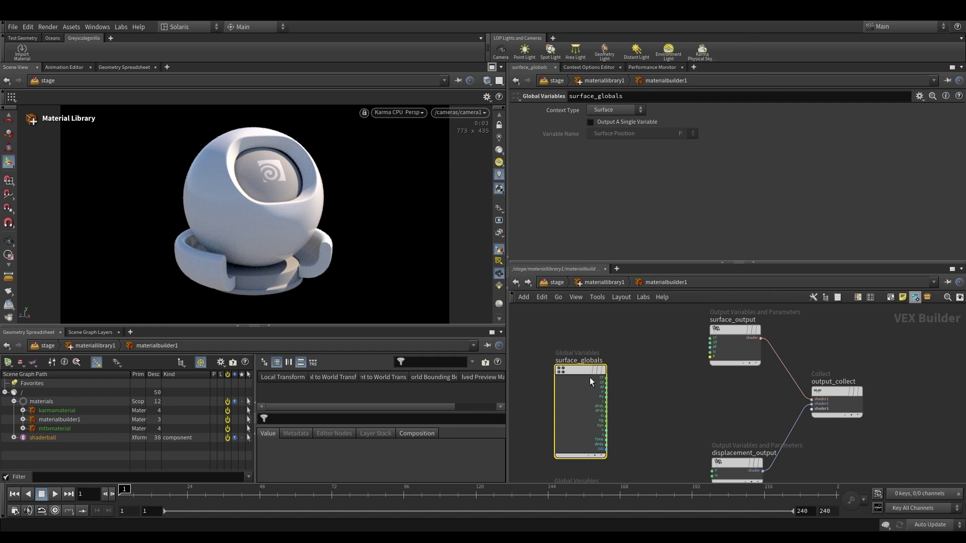
pyautogui.click(602, 282)
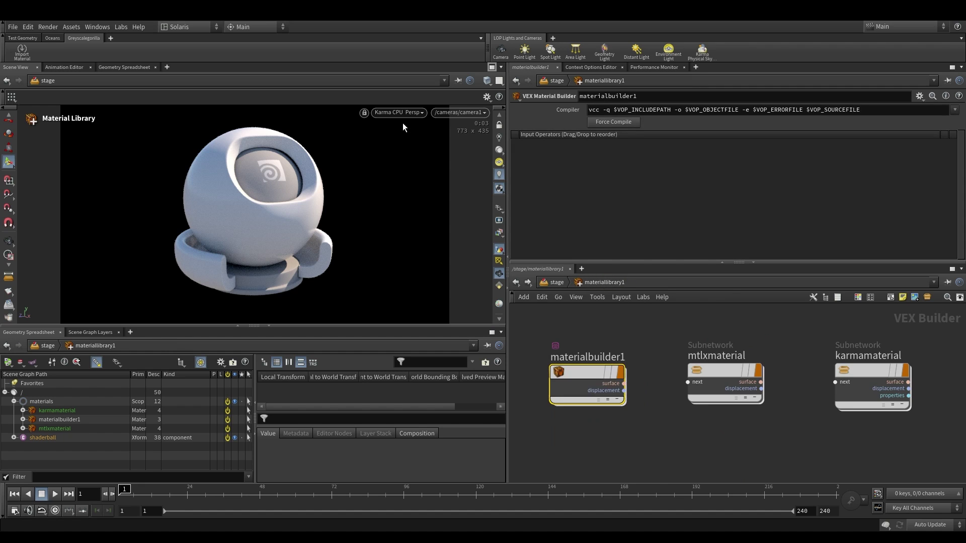
pyautogui.click(411, 113)
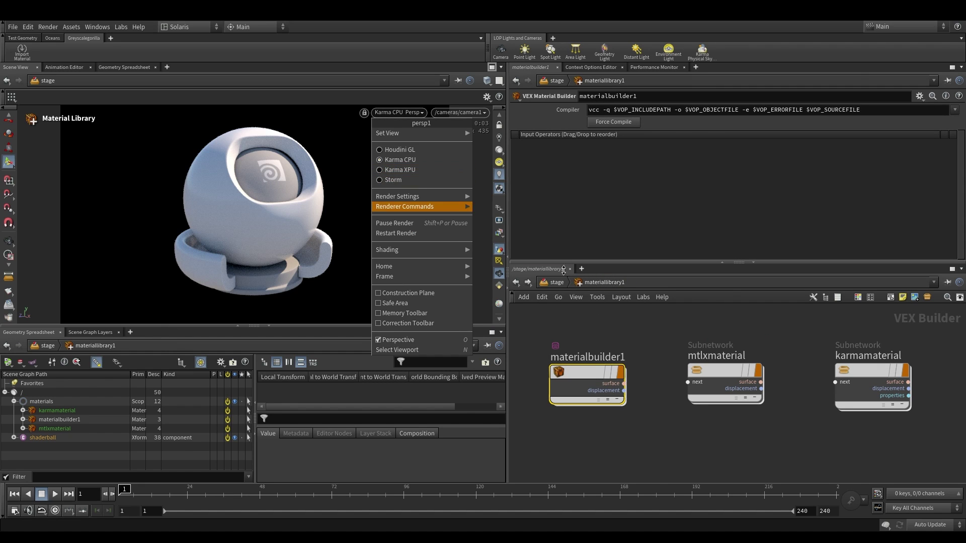
pyautogui.click(645, 358)
# Examine the surface and displacement nodes inside the mtlxmaterial subnetwork, and return to the material library
pyautogui.scroll(-1, 615, 338)
pyautogui.click(705, 368)
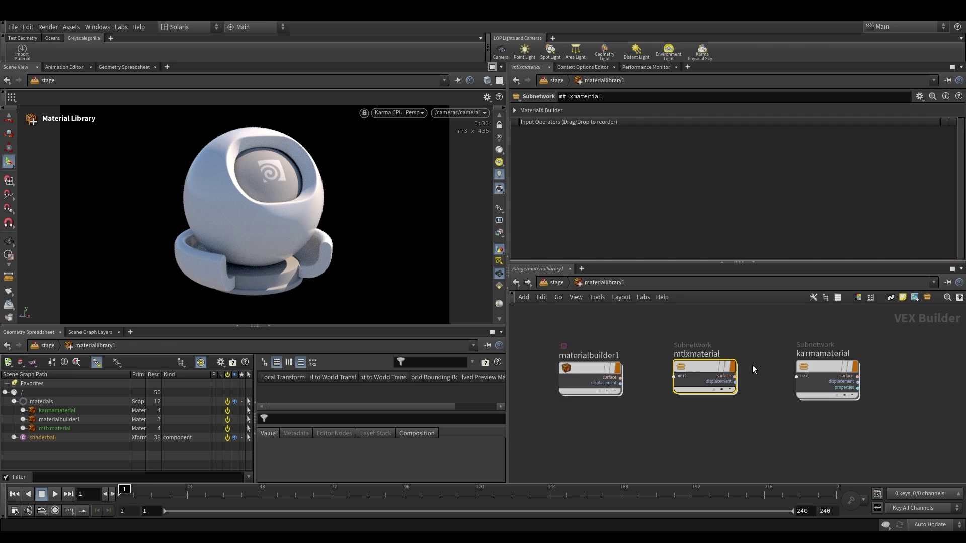
pyautogui.scroll(2, 742, 357)
pyautogui.doubleClick(687, 372)
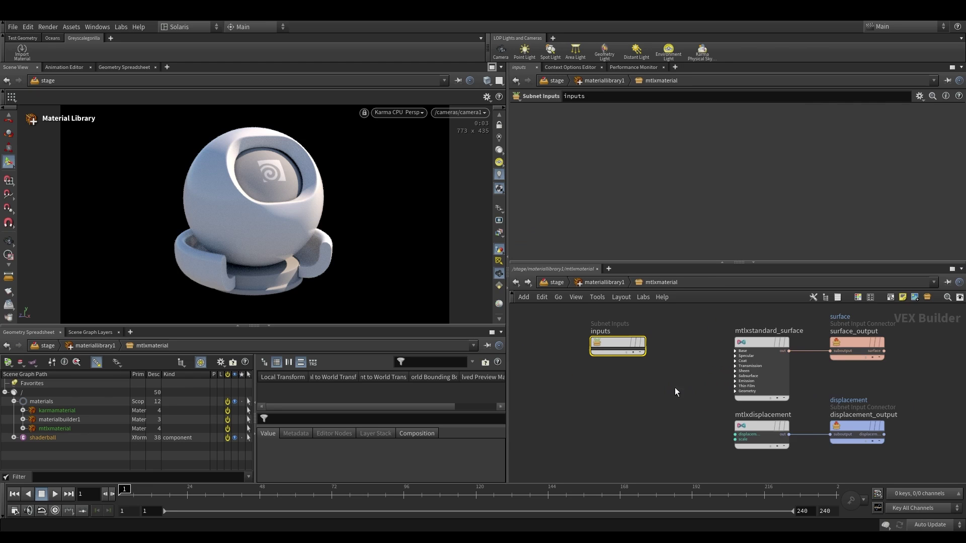
pyautogui.click(600, 286)
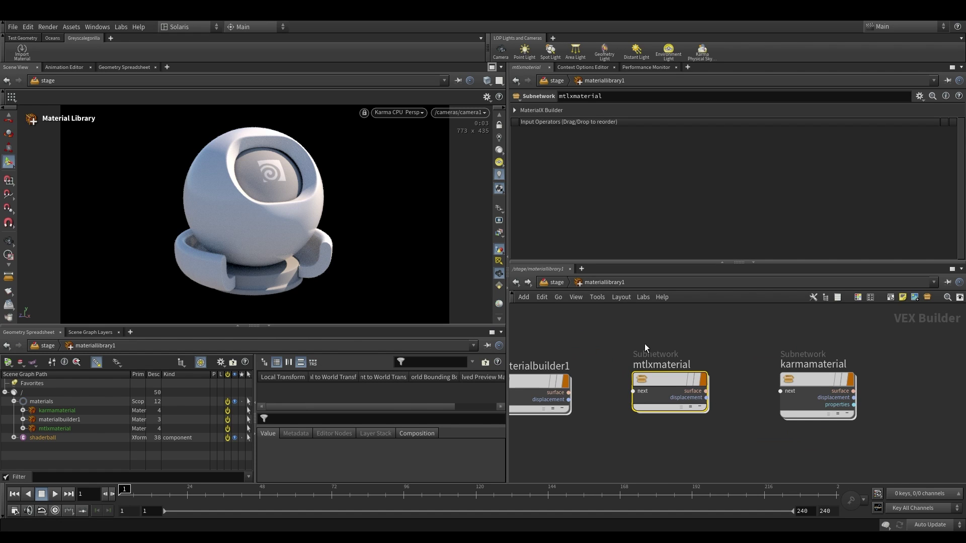
# Compare mtlxmaterial with karmamaterial, and view the node categories available inside karmamaterial
pyautogui.moveTo(670, 377); pyautogui.dragTo(665, 378)
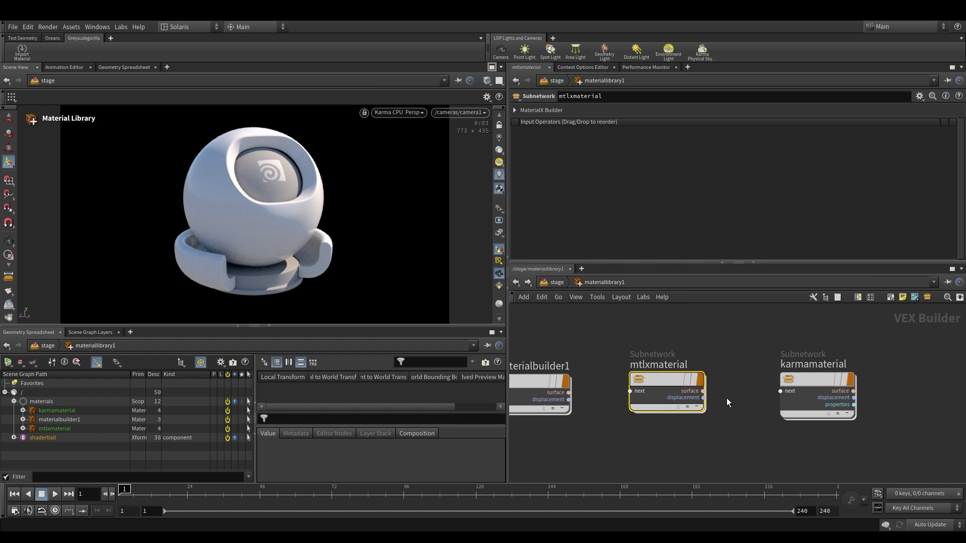
pyautogui.click(810, 380)
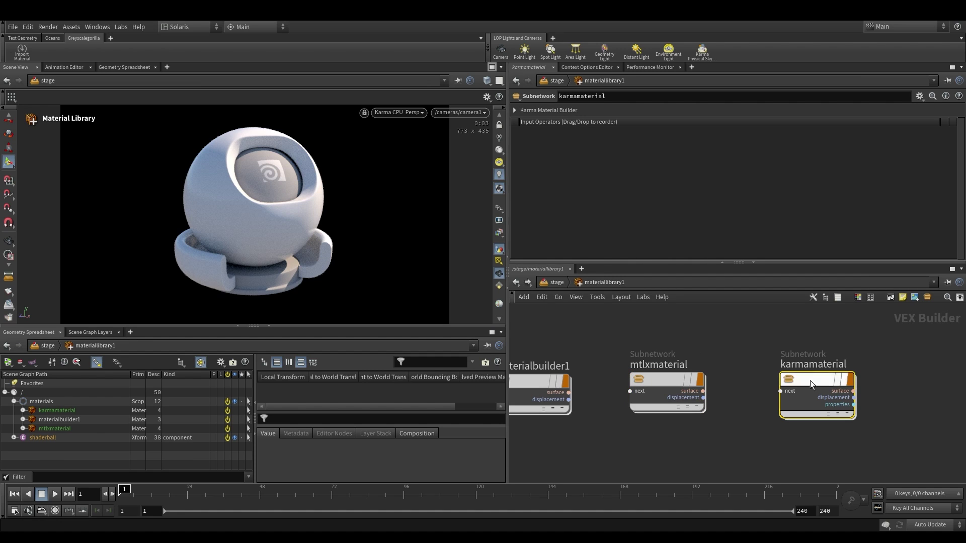
pyautogui.moveTo(620, 447); pyautogui.dragTo(736, 341)
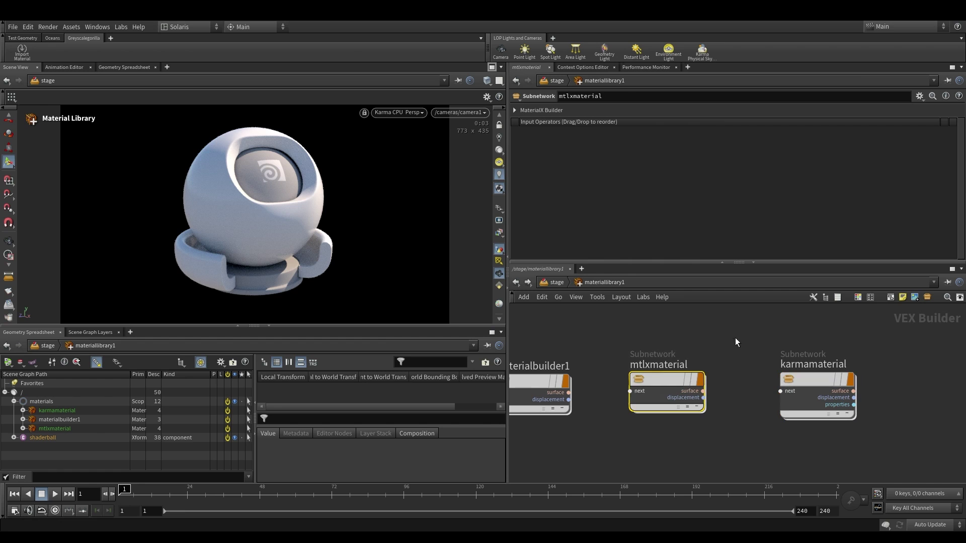
pyautogui.doubleClick(806, 381)
pyautogui.press('Tab')
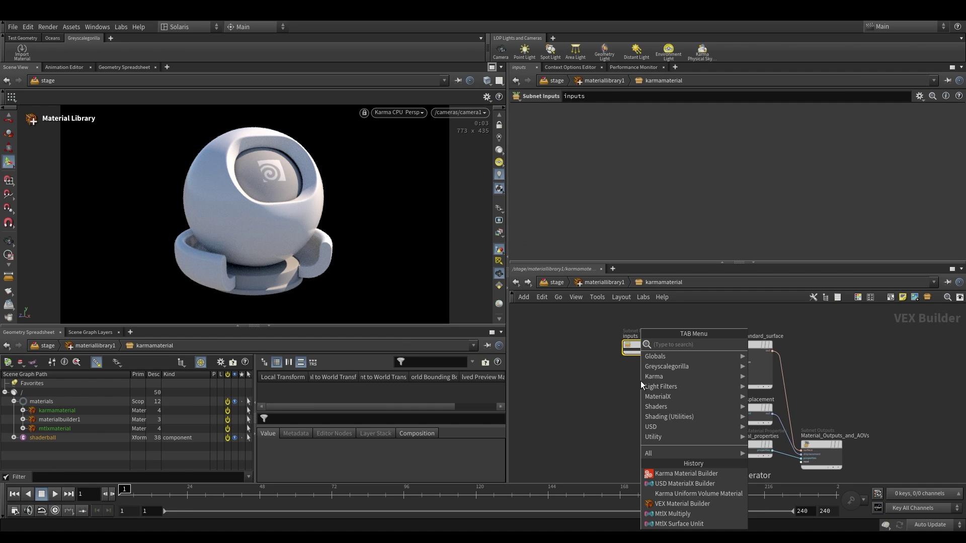
pyautogui.press('Escape')
pyautogui.click(601, 282)
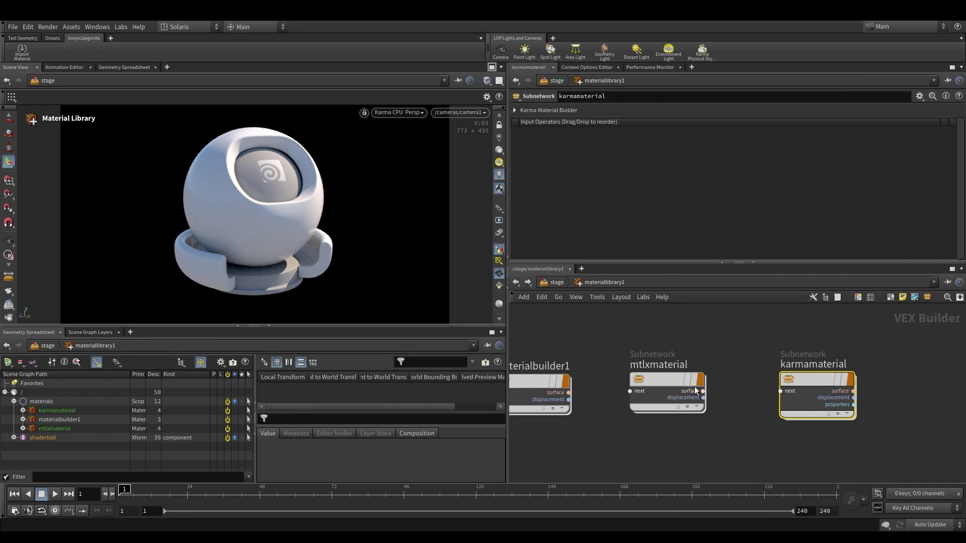
# Search for "karma" nodes inside the mtlxmaterial subnetwork, and return to the material library
pyautogui.doubleClick(694, 386)
pyautogui.press('Tab')
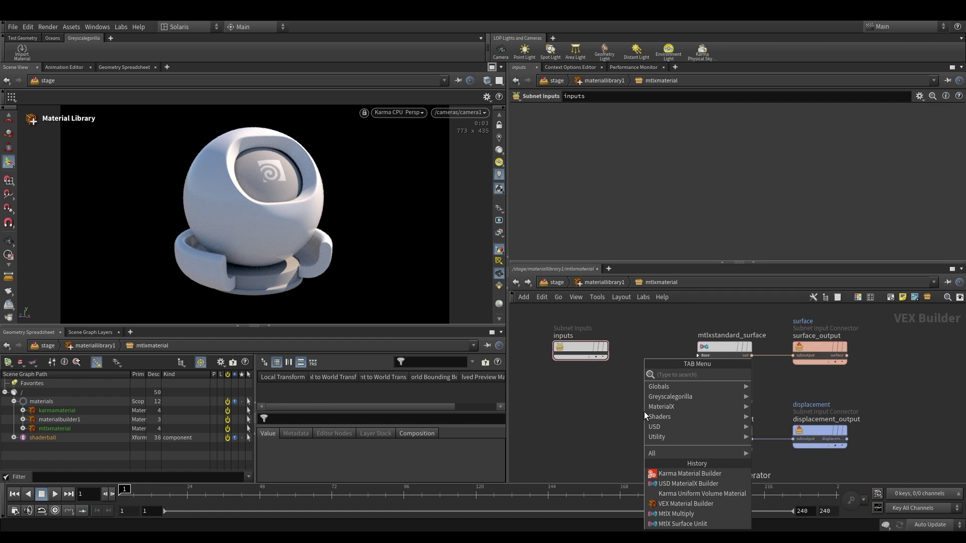
pyautogui.write('karma')
pyautogui.press('Escape')
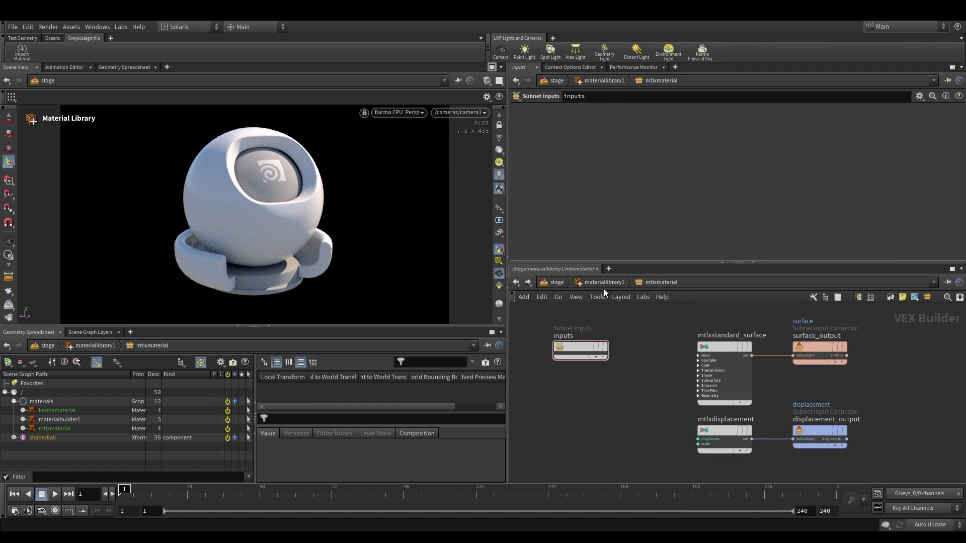
pyautogui.click(601, 283)
# Search for "karma" nodes inside the karmamaterial subnetwork, and return to the material library without adding any
pyautogui.doubleClick(802, 372)
pyautogui.press('Tab')
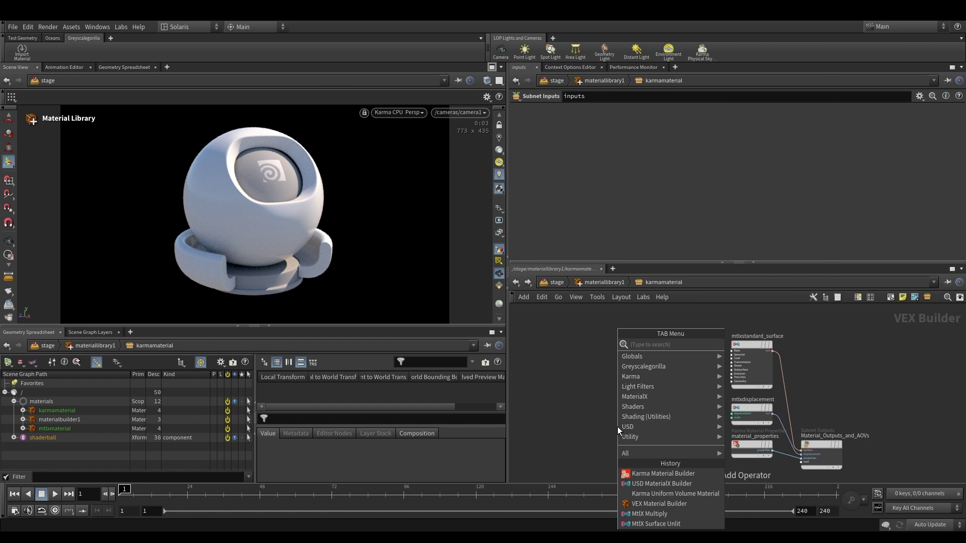
pyautogui.write('karma')
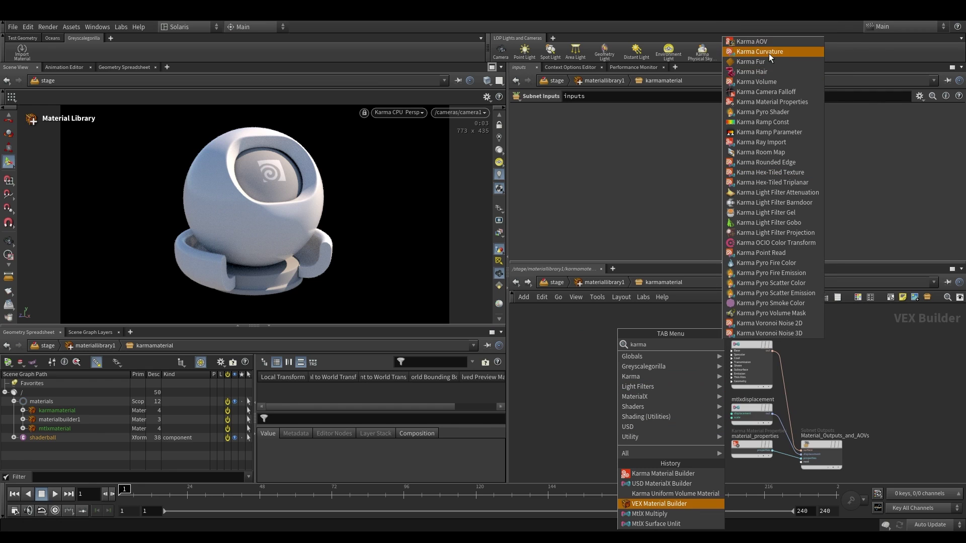
pyautogui.press('Escape')
pyautogui.press('u')
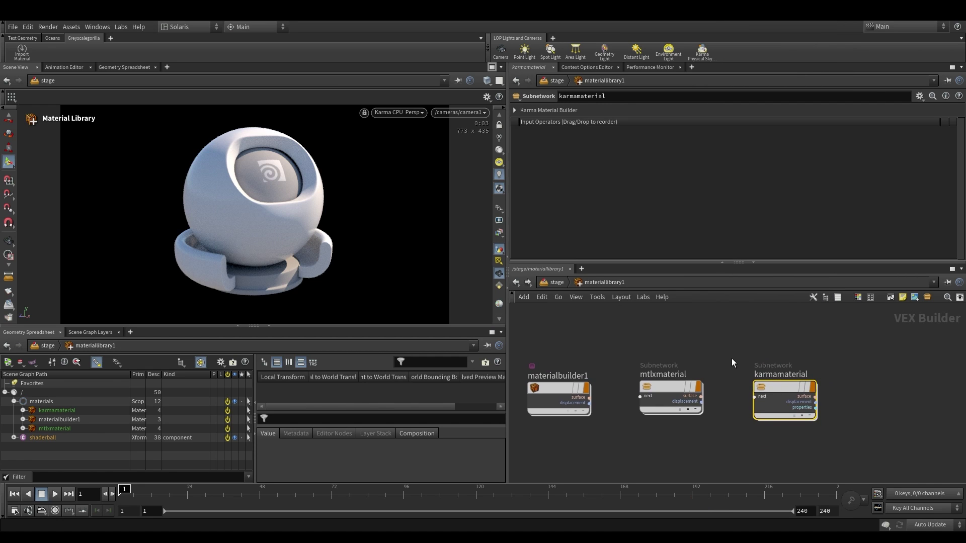
# Delete the materialbuilder1 and mtlxmaterial nodes from the material library
pyautogui.moveTo(775, 386)
pyautogui.moveTo(631, 448); pyautogui.dragTo(723, 355)
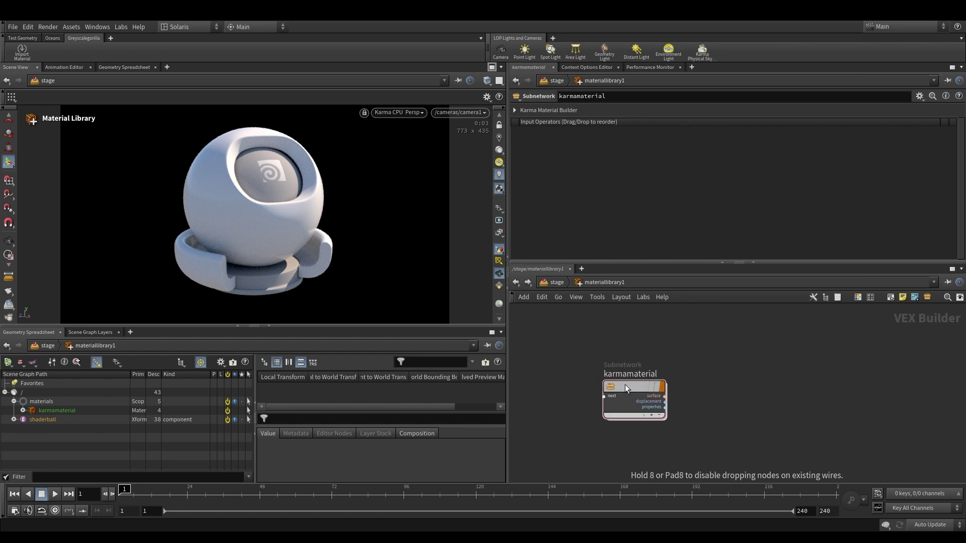
# Rename the karmamaterial subnetwork to GSG_TILES
pyautogui.scroll(2, 642, 382)
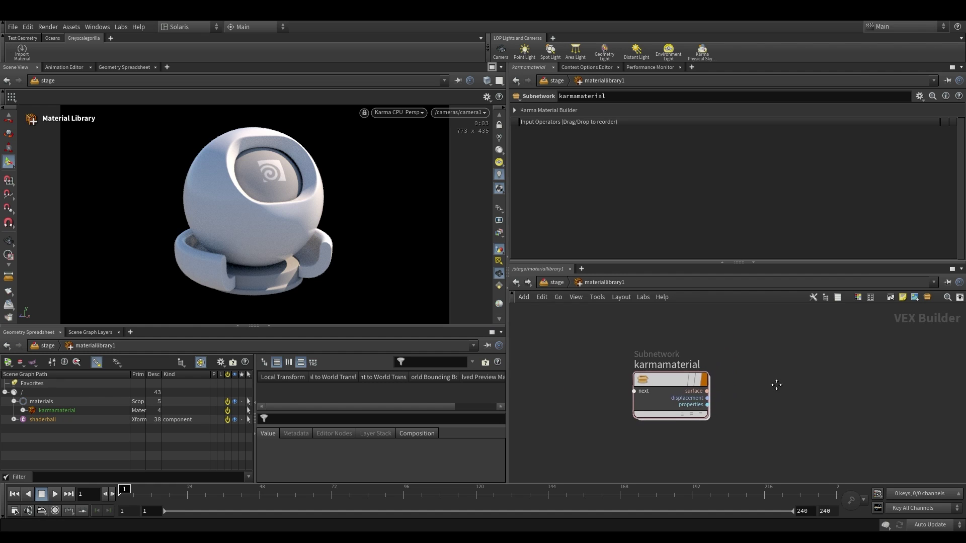
pyautogui.doubleClick(672, 366)
pyautogui.write('GSG_TILES')
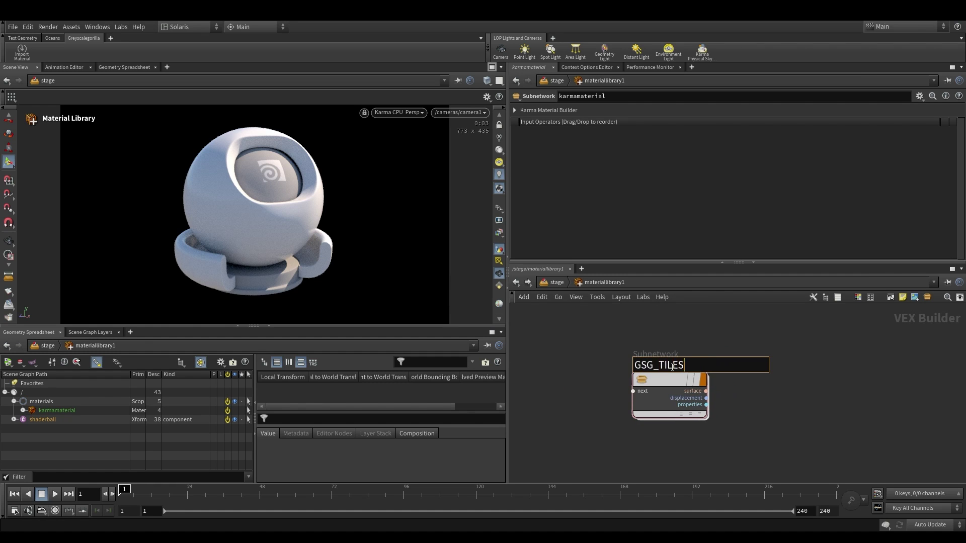
pyautogui.press('Return')
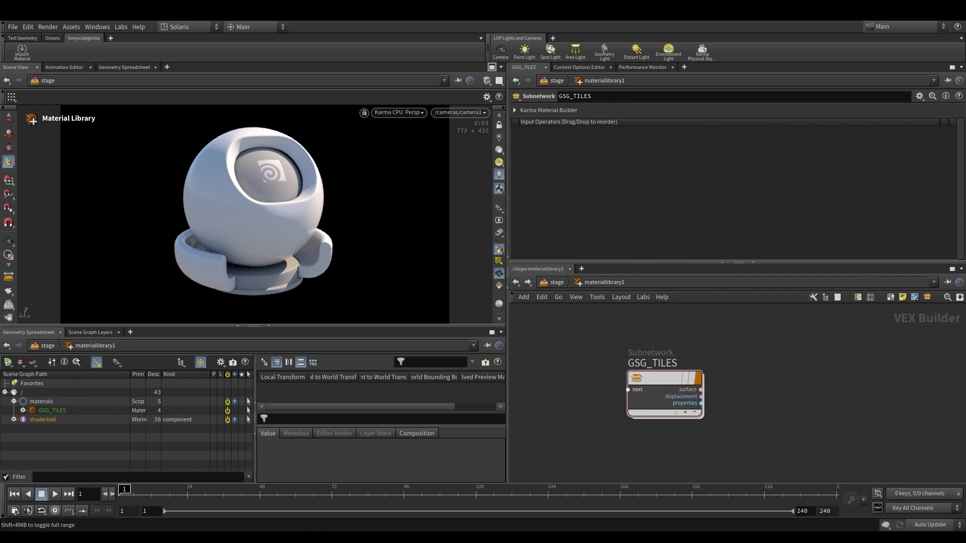
pyautogui.moveTo(234, 540)
pyautogui.click(285, 503)
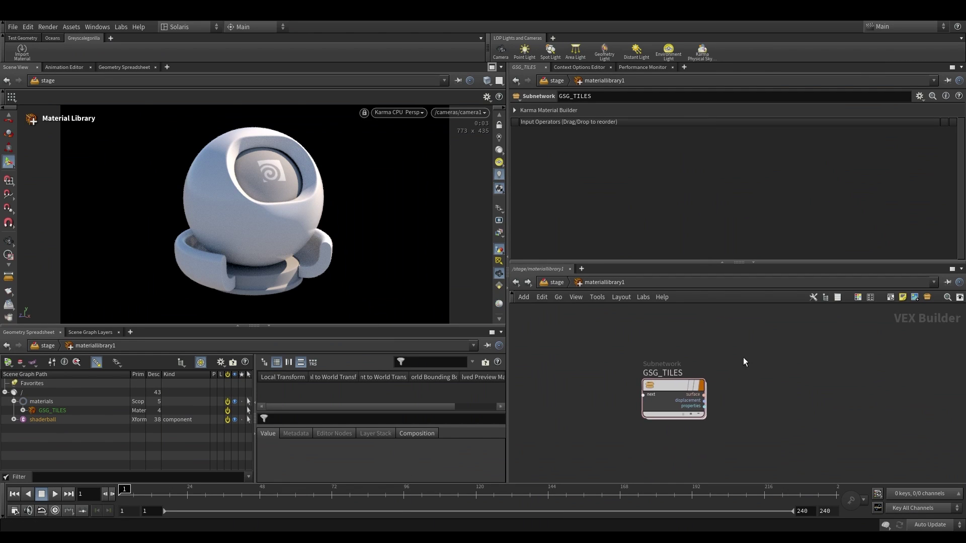
pyautogui.moveTo(720, 364); pyautogui.dragTo(710, 357, button='middle')
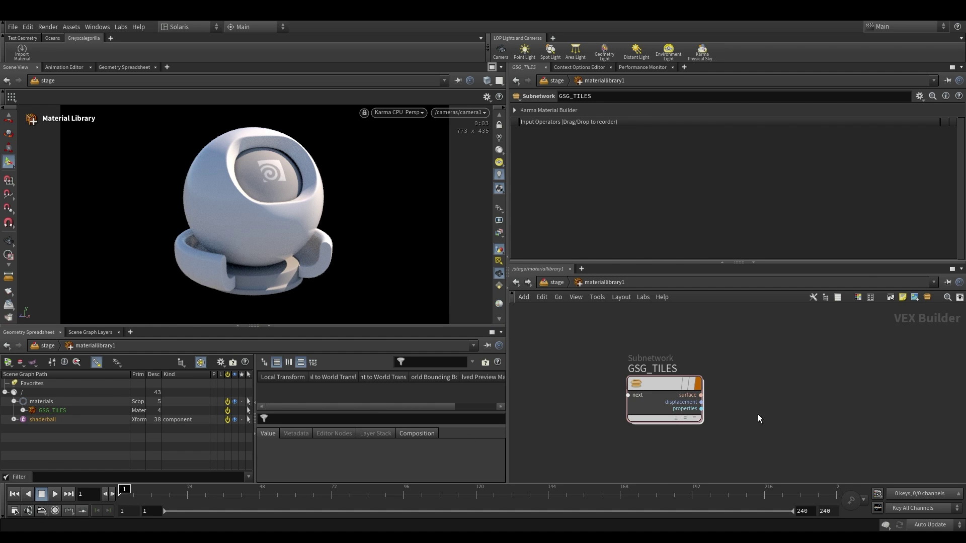
# Set the base color of the mtlxstandard_surface node inside GSG_TILES to a red of 0.8, 0.0544749, 0
pyautogui.moveTo(596, 456); pyautogui.dragTo(790, 340)
pyautogui.scroll(2, 603, 409)
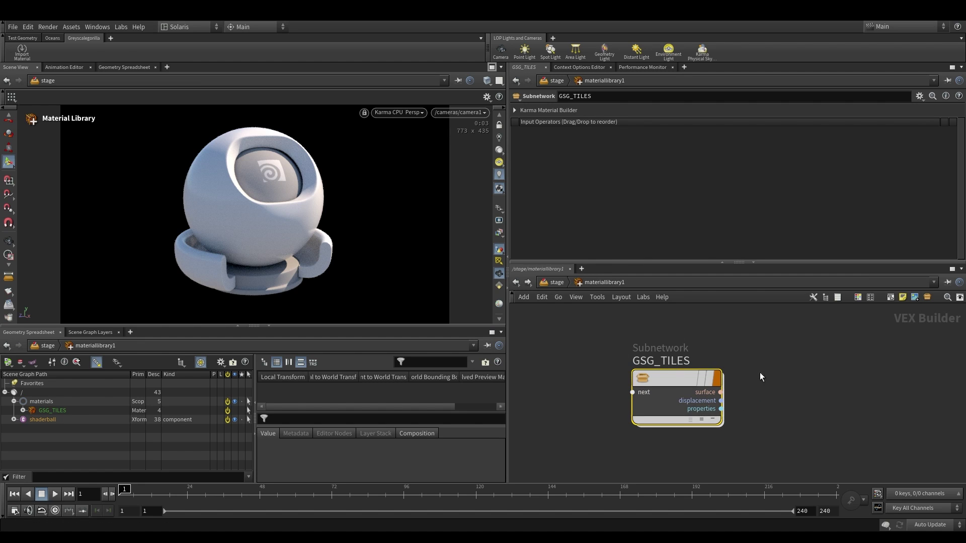
pyautogui.doubleClick(666, 380)
pyautogui.click(598, 120)
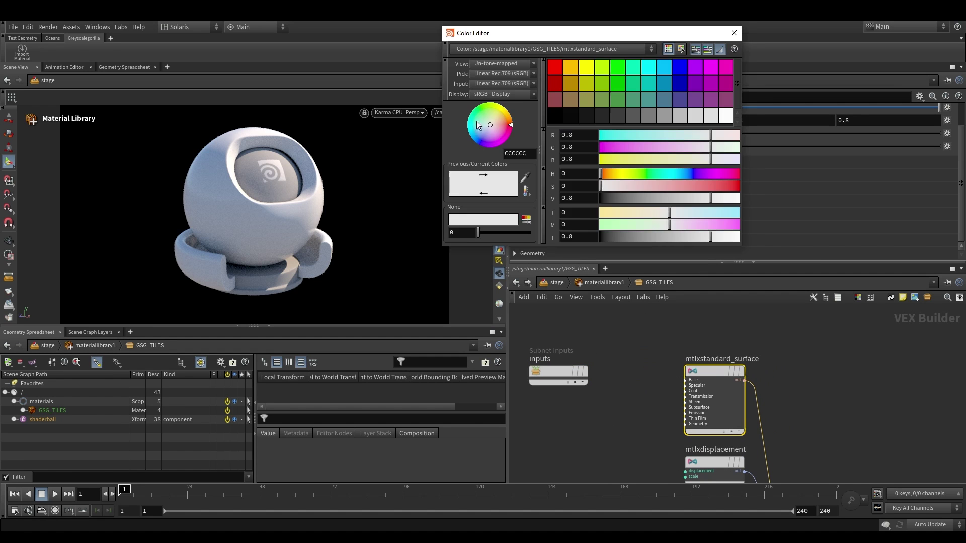
pyautogui.moveTo(490, 125); pyautogui.dragTo(518, 123)
pyautogui.click(734, 33)
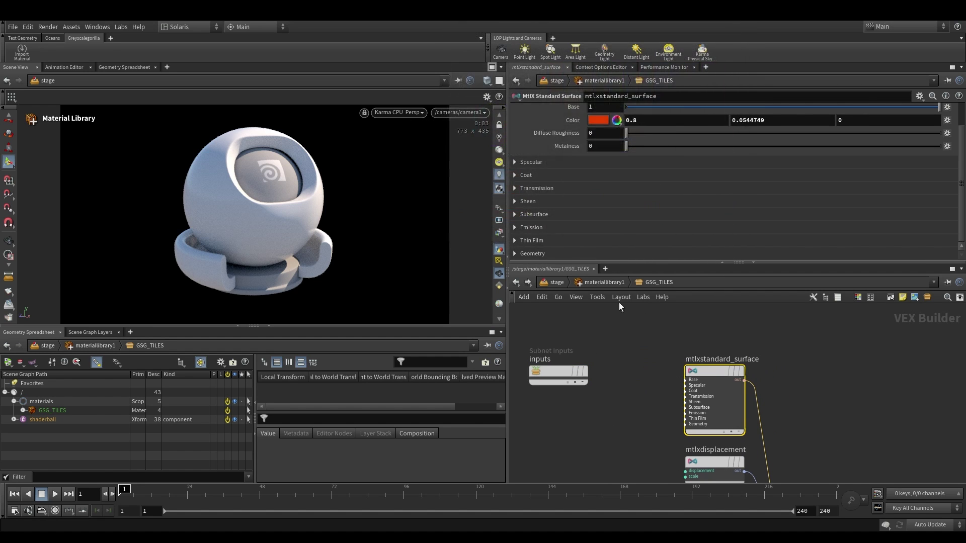
# Return to the stage network and auto-fill the materials of the materiallibrary1 node
pyautogui.click(593, 283)
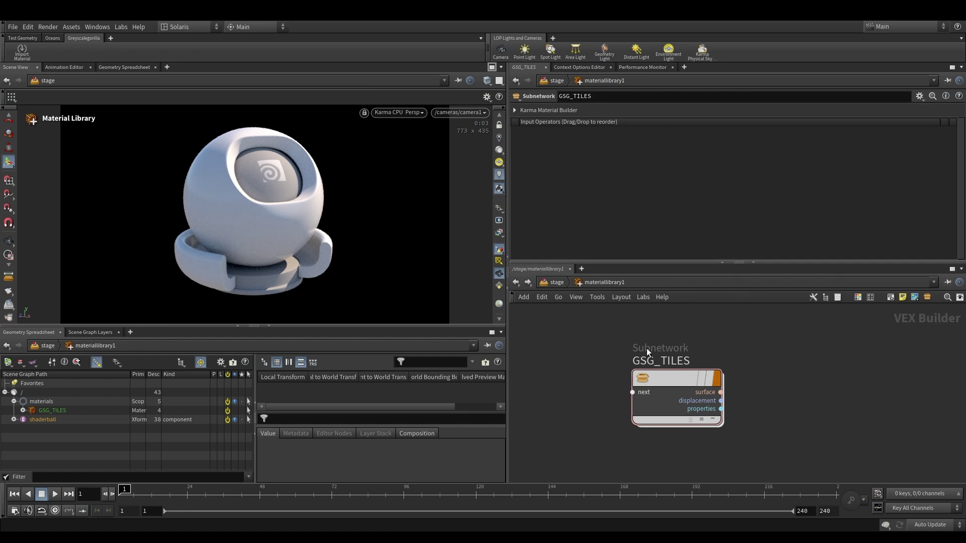
pyautogui.click(557, 283)
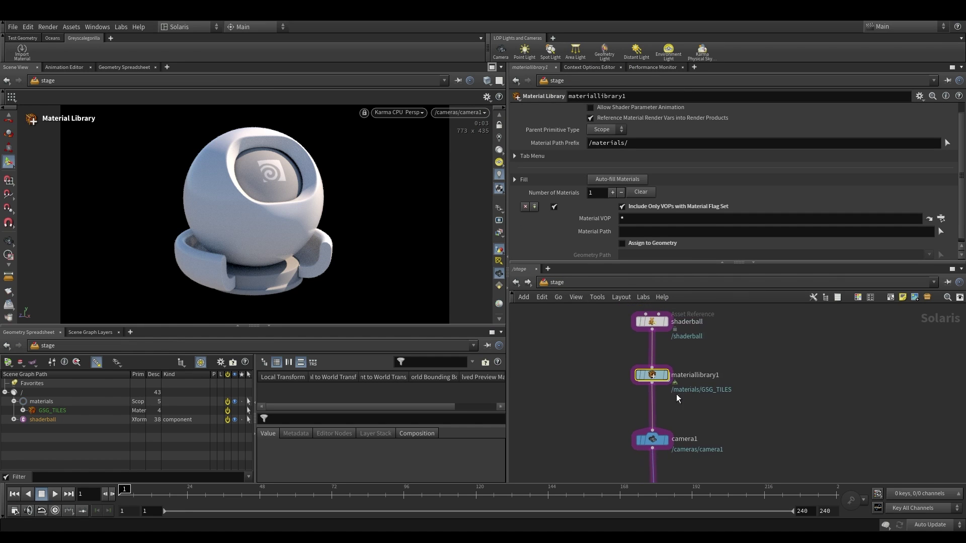
pyautogui.click(649, 382)
pyautogui.press('Escape')
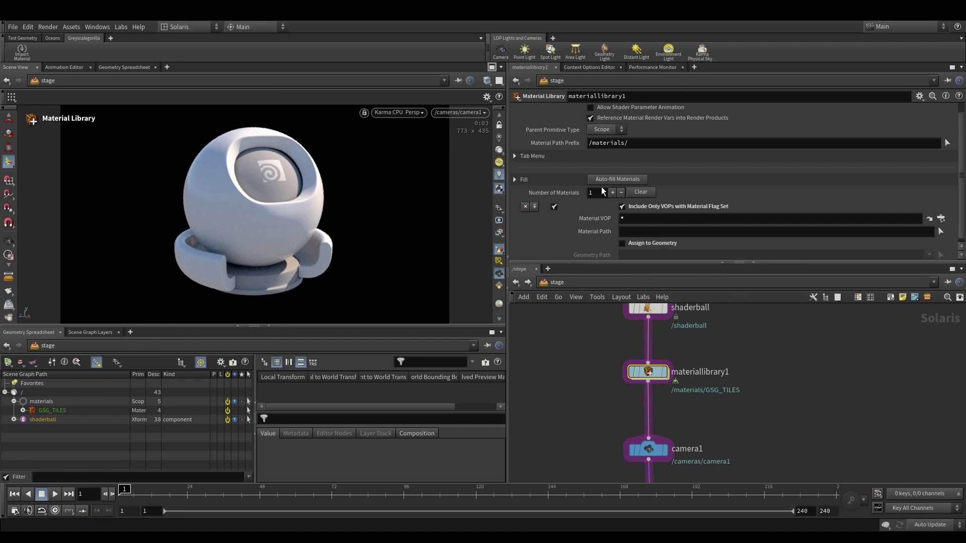
pyautogui.scroll(-1, 596, 210)
pyautogui.click(624, 177)
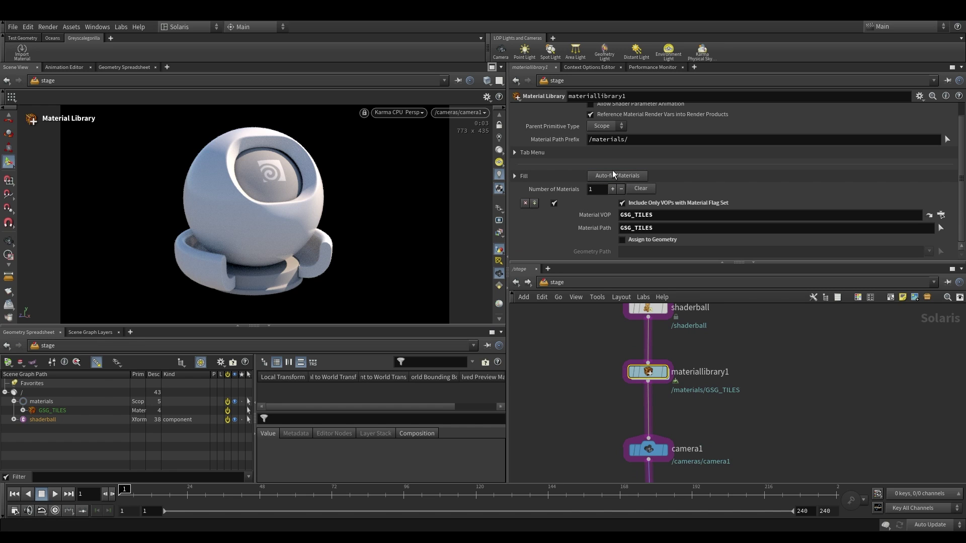
# Try assigning GSG_TILES to the geometry path /shaderball within the material library, and turn the assignment off again
pyautogui.click(628, 242)
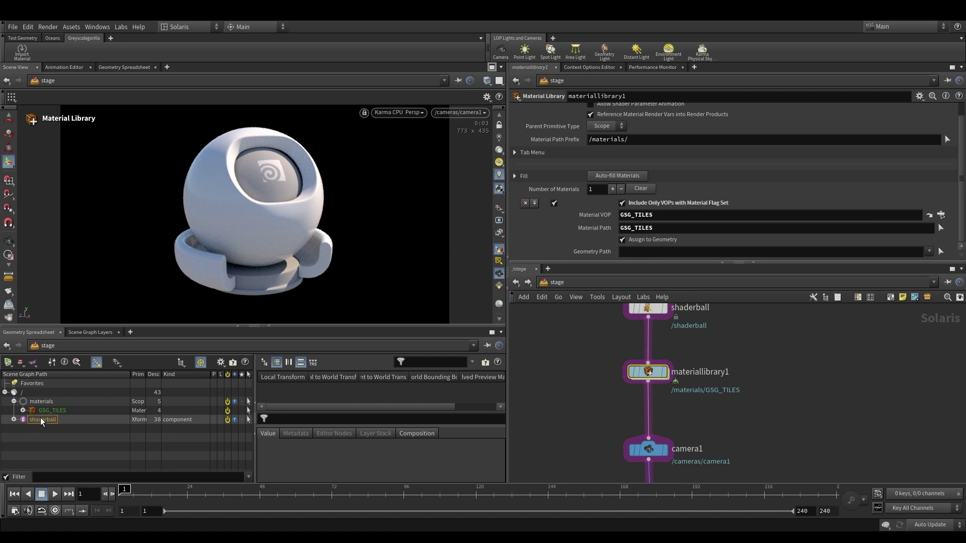
pyautogui.moveTo(642, 252); pyautogui.dragTo(644, 252)
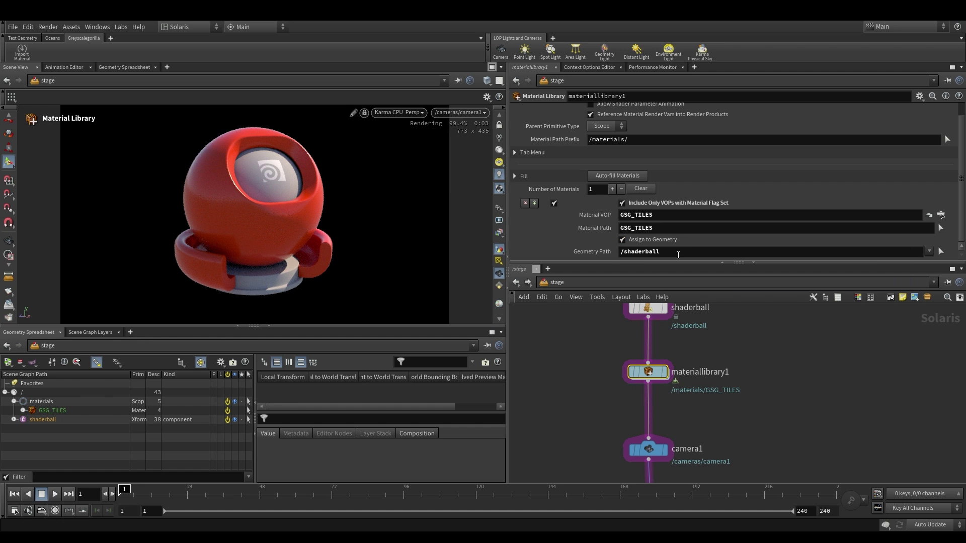
pyautogui.click(623, 239)
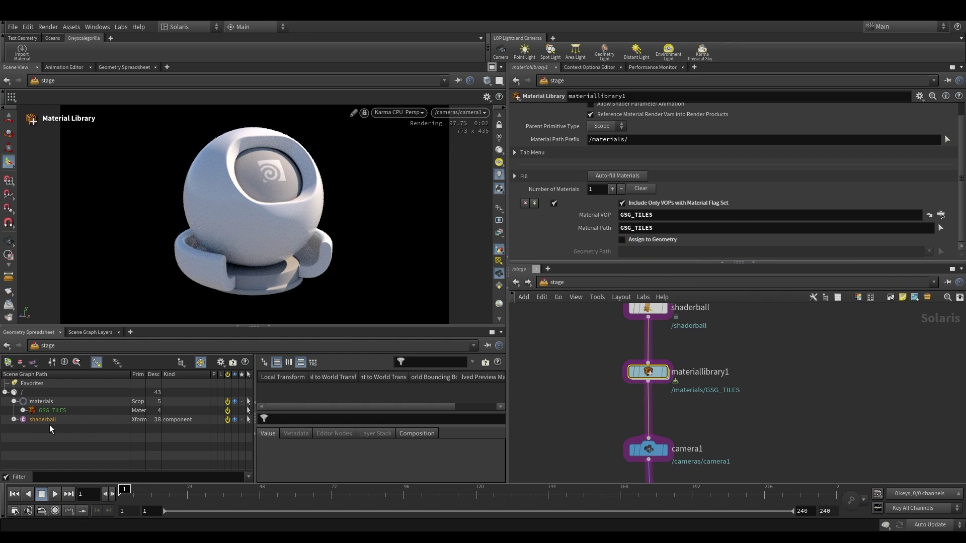
# Insert a Material Linker node between materiallibrary1 and camera1
pyautogui.click(60, 413)
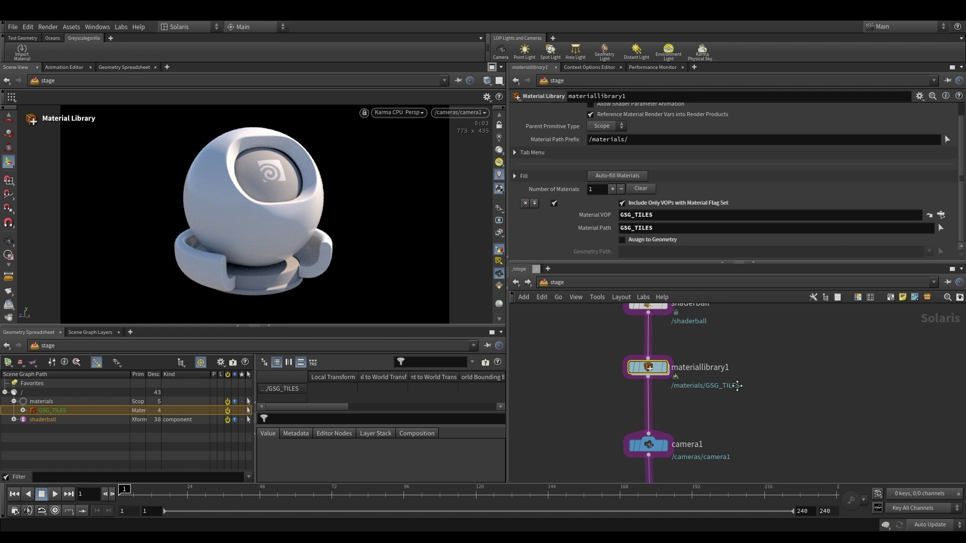
pyautogui.press('Tab')
pyautogui.write('mater')
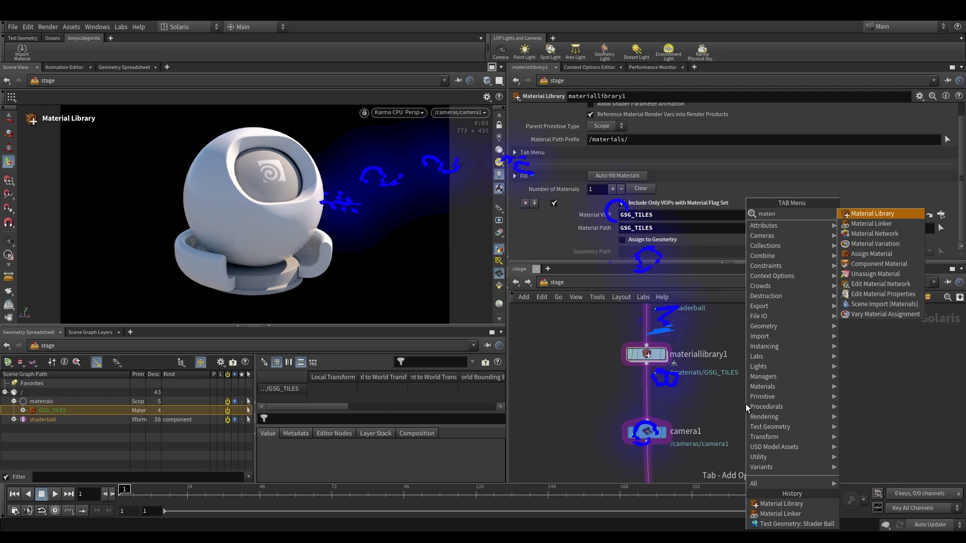
pyautogui.press('Return')
pyautogui.click(674, 401)
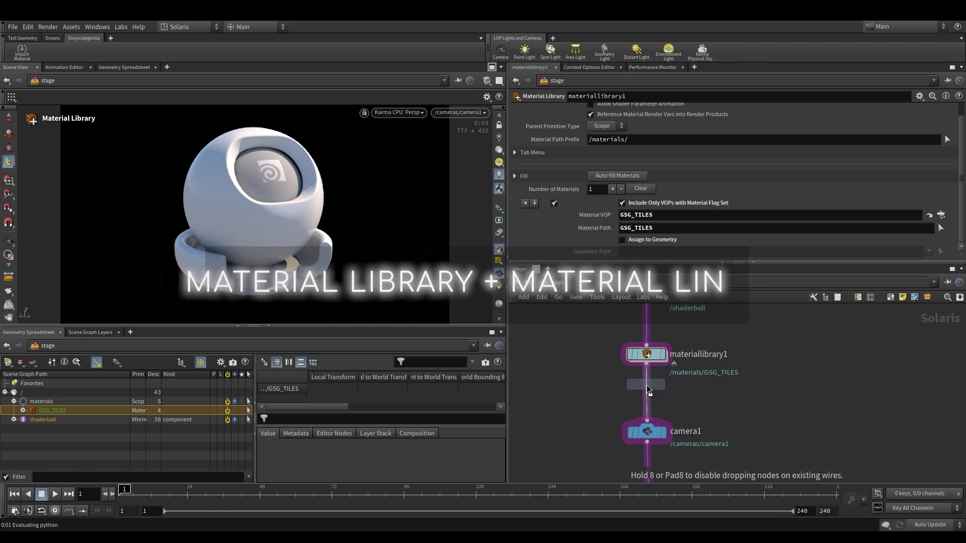
# Add a rule in the material linker that assigns the GSG_TILES material to the shaderball geometry
pyautogui.click(679, 129)
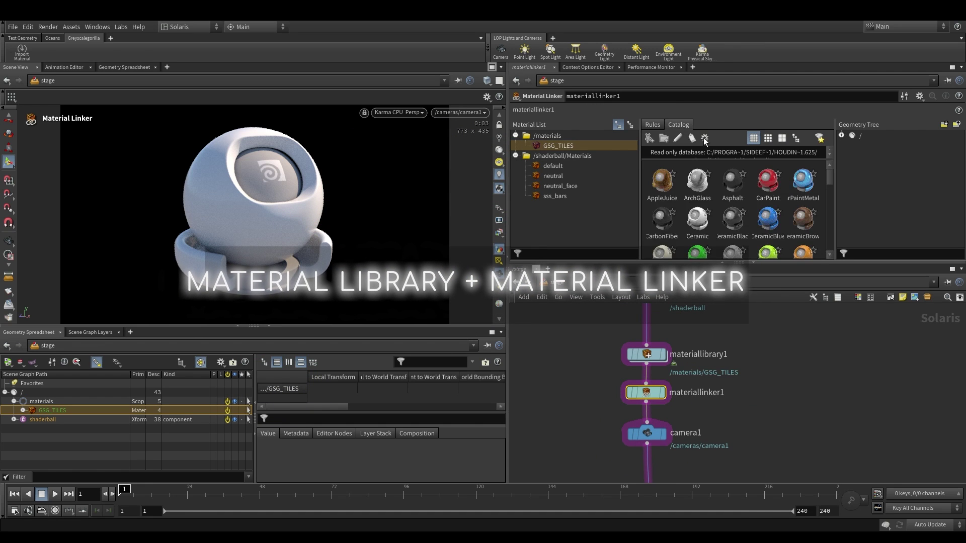
pyautogui.click(654, 125)
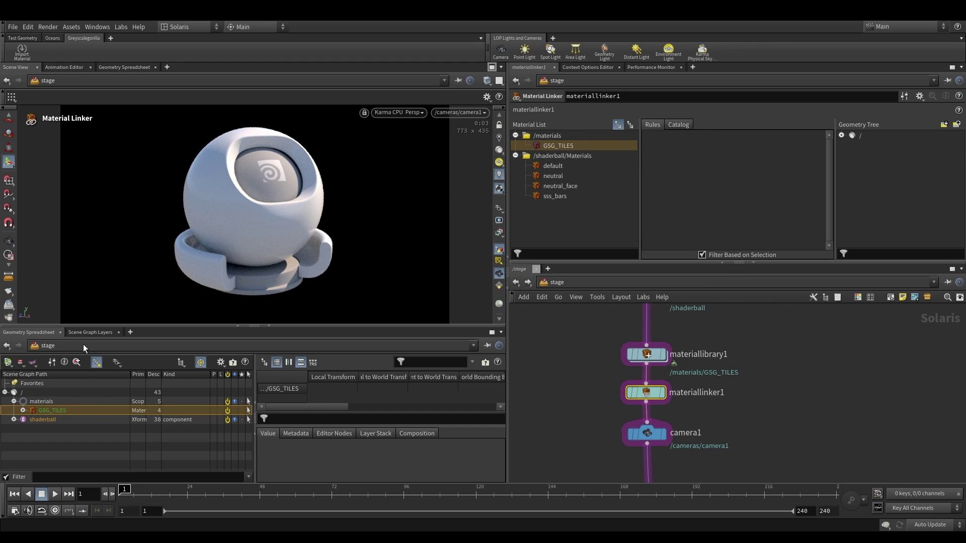
pyautogui.click(841, 136)
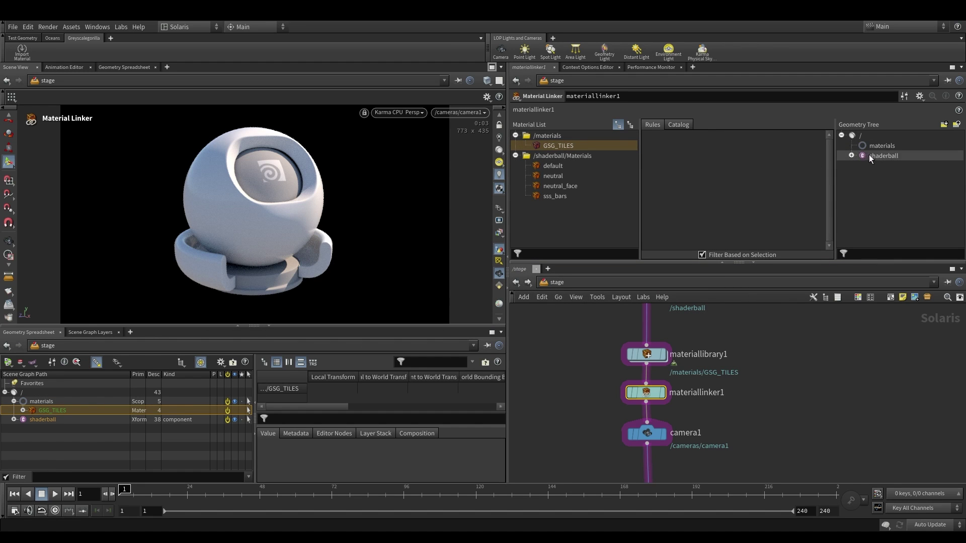
pyautogui.click(852, 155)
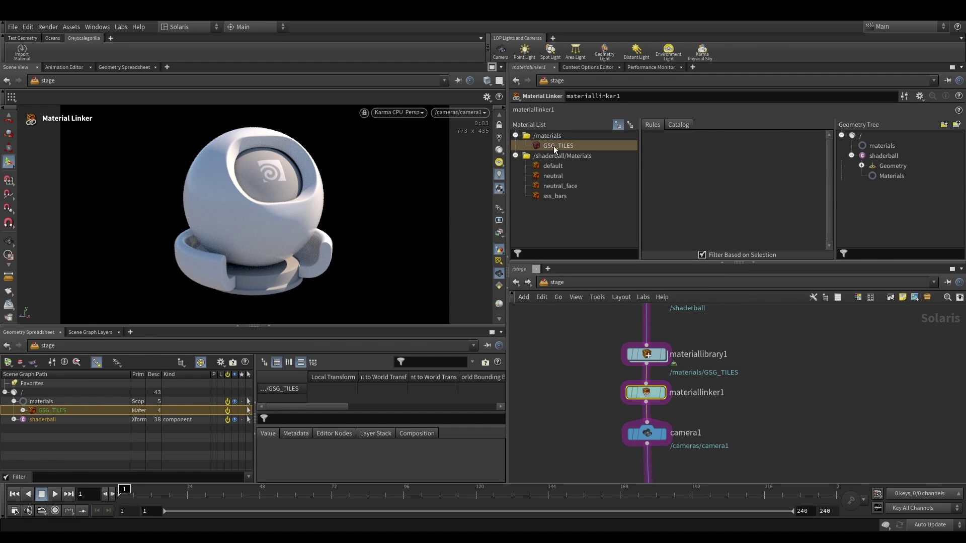
pyautogui.moveTo(554, 146); pyautogui.dragTo(883, 156)
# Space out the materiallibrary1 and materiallinker1 nodes in the chain between shaderball and camera1
pyautogui.moveTo(752, 378); pyautogui.dragTo(746, 390, button='middle')
pyautogui.scroll(1, 650, 376)
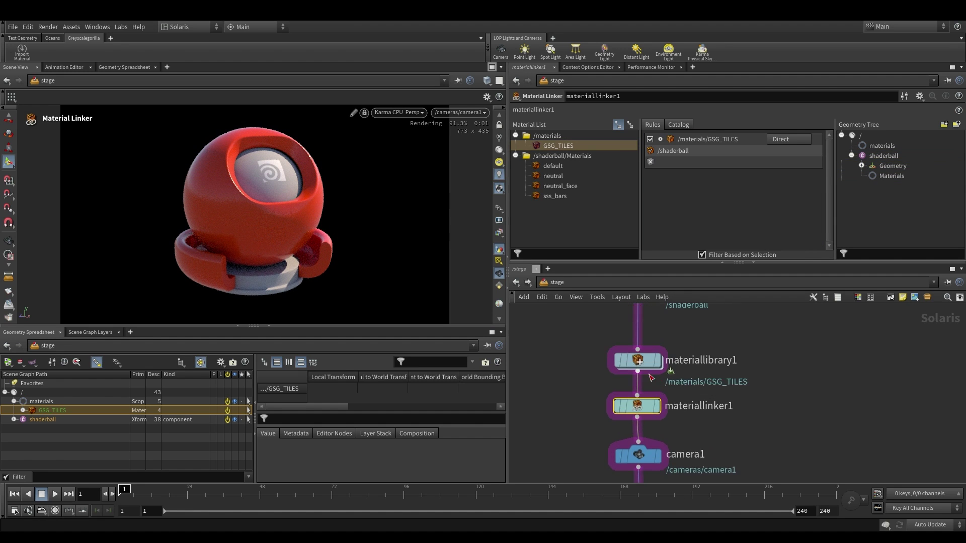
pyautogui.moveTo(645, 366); pyautogui.dragTo(645, 344)
pyautogui.scroll(-1, 645, 344)
pyautogui.moveTo(709, 398); pyautogui.dragTo(705, 355, button='middle')
pyautogui.moveTo(646, 391); pyautogui.dragTo(646, 405)
pyautogui.moveTo(681, 357); pyautogui.dragTo(679, 393, button='middle')
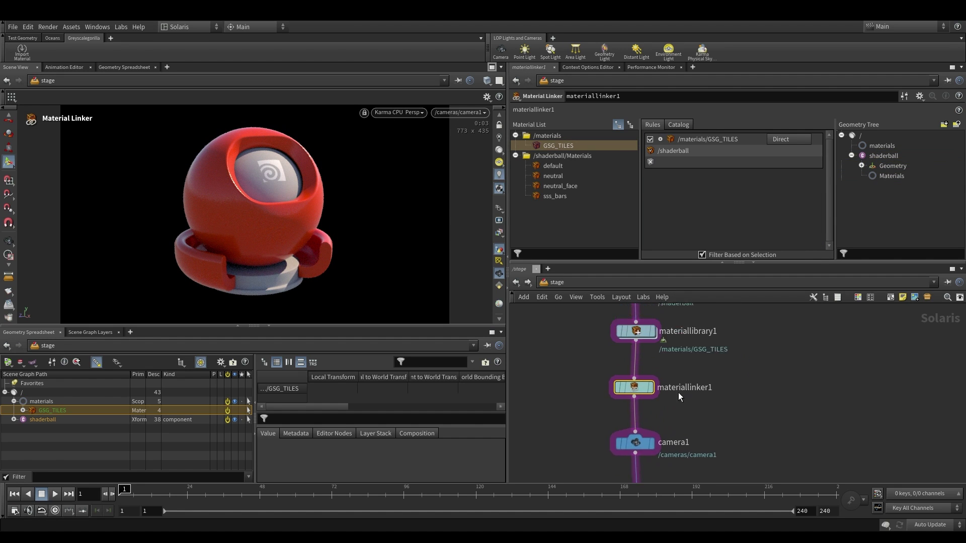
pyautogui.scroll(1, 670, 391)
pyautogui.moveTo(632, 387); pyautogui.dragTo(634, 379)
pyautogui.scroll(-1, 675, 362)
pyautogui.moveTo(678, 359); pyautogui.dragTo(674, 400, button='middle')
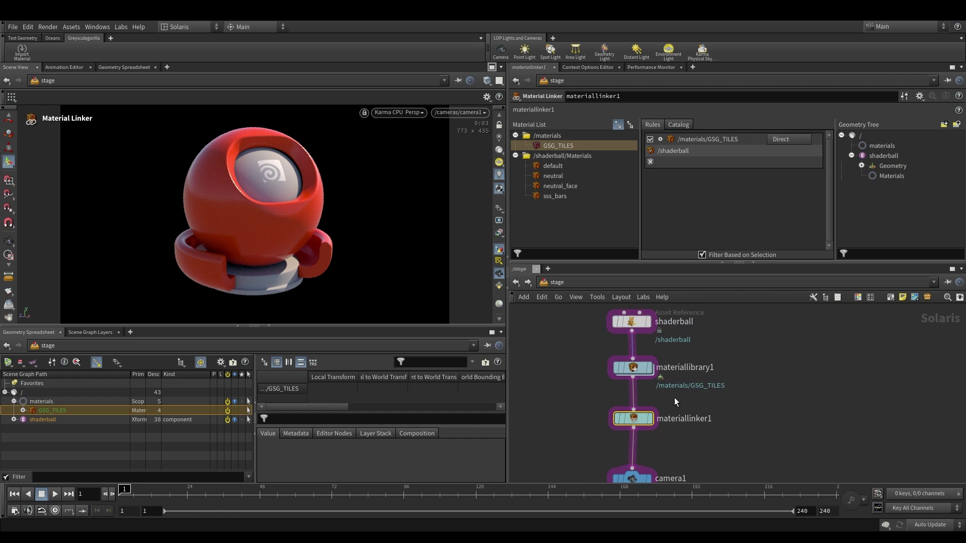
# Open the GSG_TILES subnetwork inside the material library and delete its inputs node
pyautogui.doubleClick(634, 369)
pyautogui.doubleClick(657, 375)
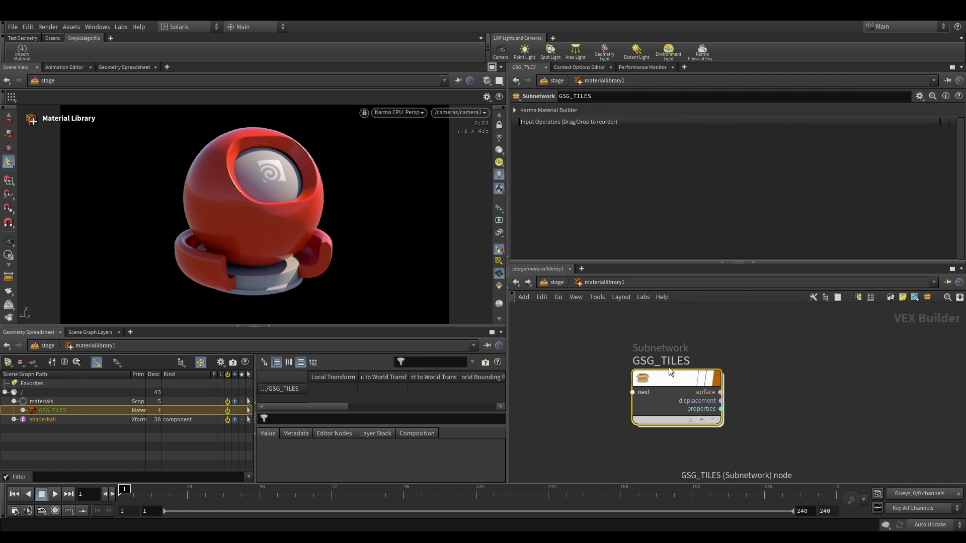
pyautogui.doubleClick(666, 375)
pyautogui.click(653, 365)
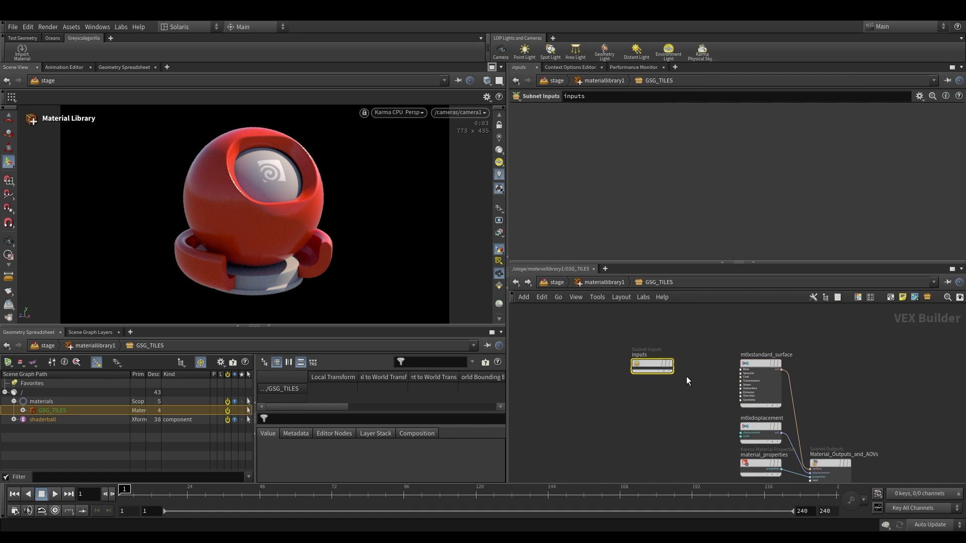
pyautogui.press('Delete')
# Add a MtlX Image node in front of the mtlxstandard_surface node
pyautogui.moveTo(681, 409); pyautogui.dragTo(672, 374, button='middle')
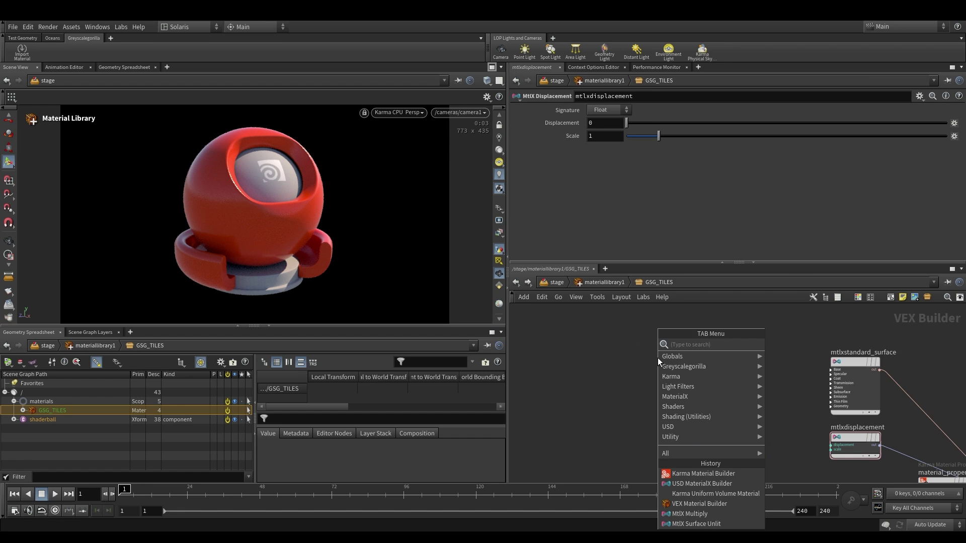
pyautogui.write('mtlx image')
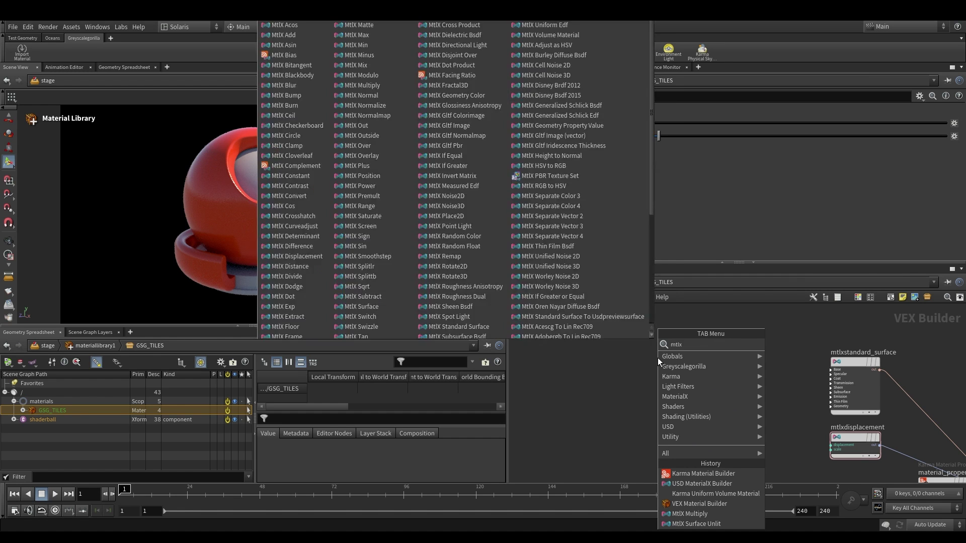
pyautogui.press('Return')
pyautogui.click(616, 353)
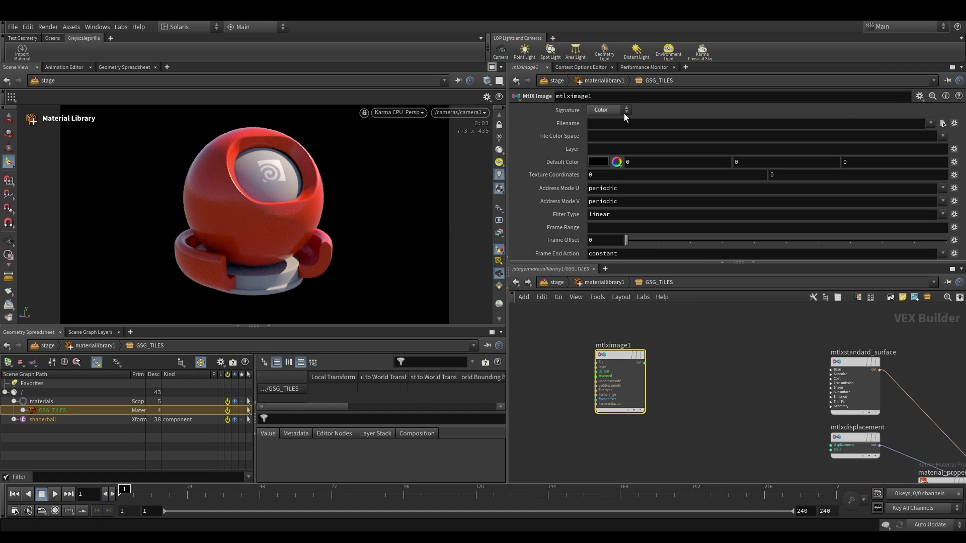
# Load GSG_MC001_A096_DCeramicTilesSquare04_4k_basecolor.jpg into the image node and connect its output to the standard surface's Base Color input
pyautogui.click(944, 123)
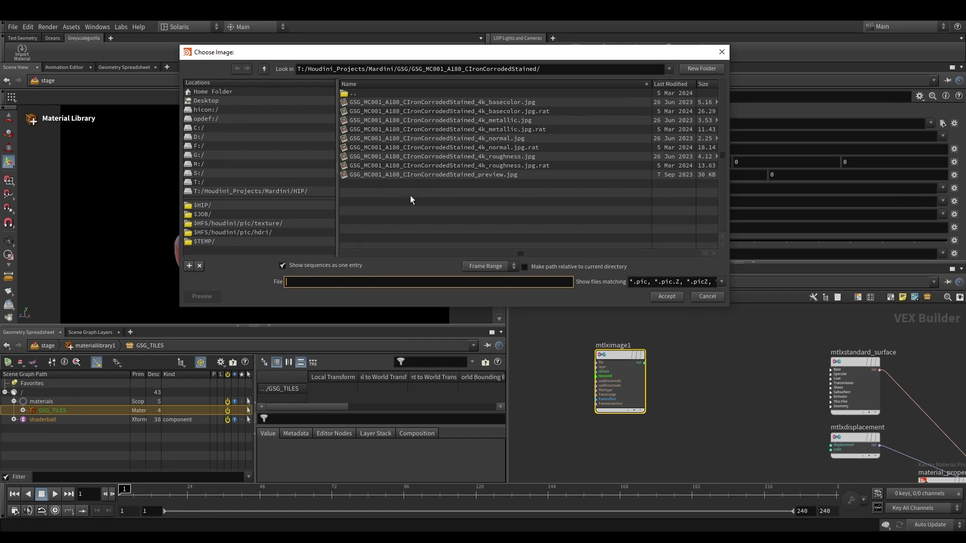
pyautogui.click(263, 69)
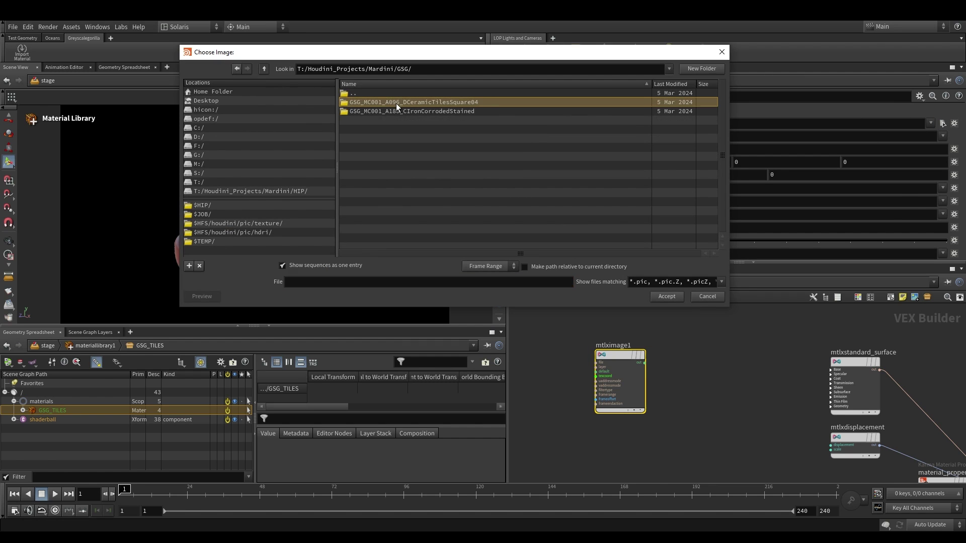
pyautogui.doubleClick(396, 104)
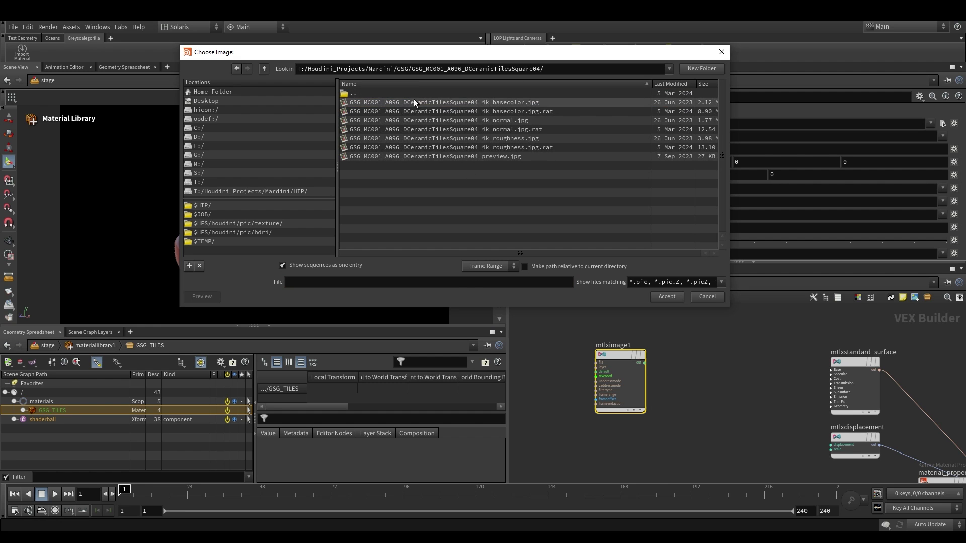
pyautogui.click(429, 103)
pyautogui.click(669, 297)
pyautogui.moveTo(605, 359); pyautogui.dragTo(828, 367)
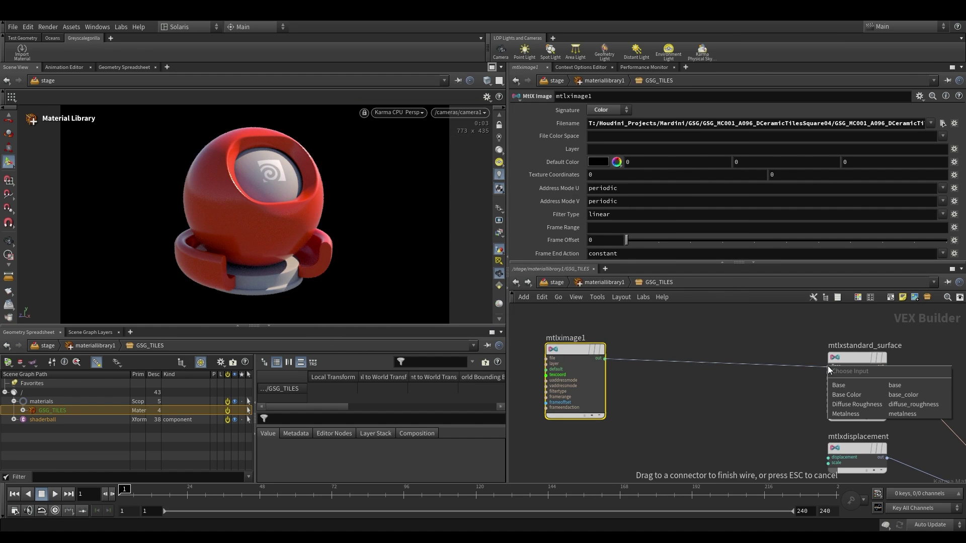
pyautogui.click(859, 397)
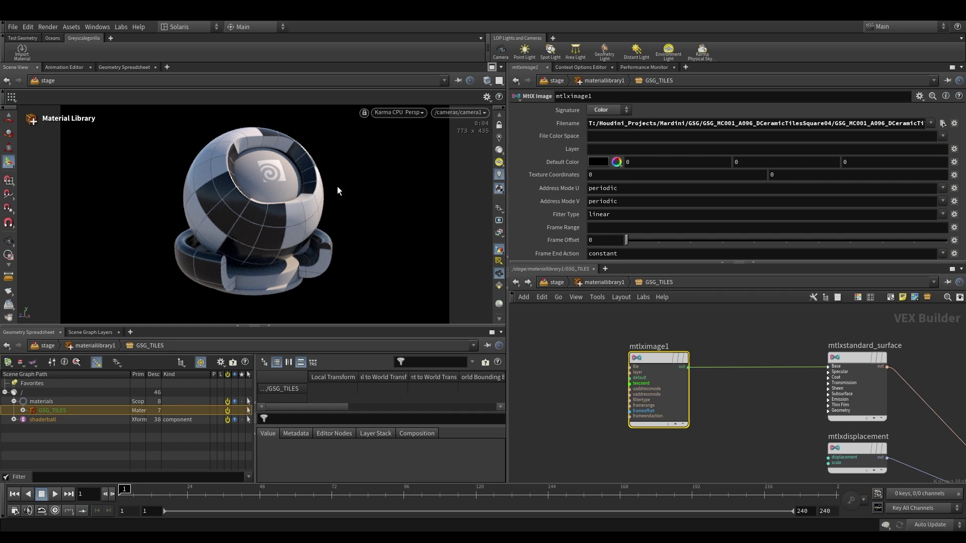
# Add a second MtlX Image node below the base color image node
pyautogui.moveTo(707, 390); pyautogui.dragTo(685, 363, button='middle')
pyautogui.press('Tab')
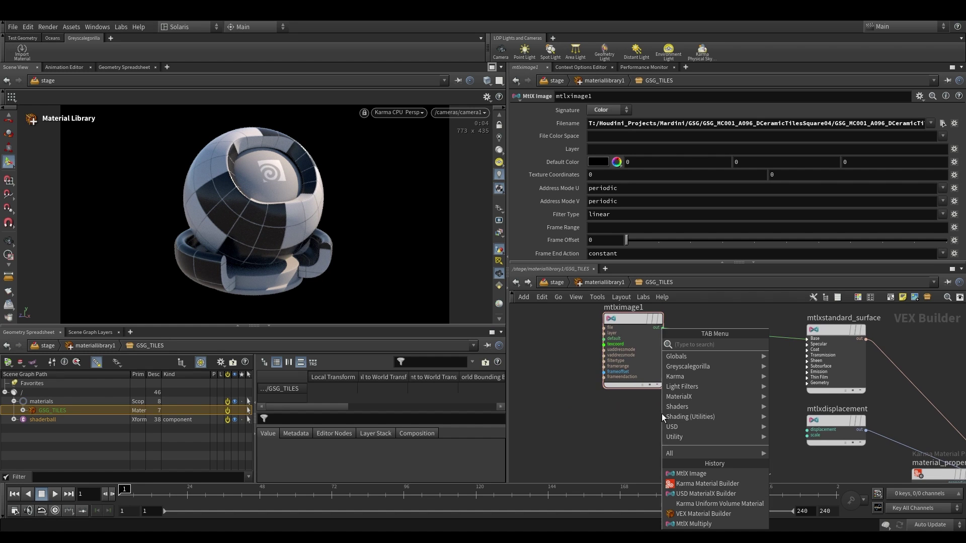
pyautogui.write('mtlx image')
pyautogui.press('Return')
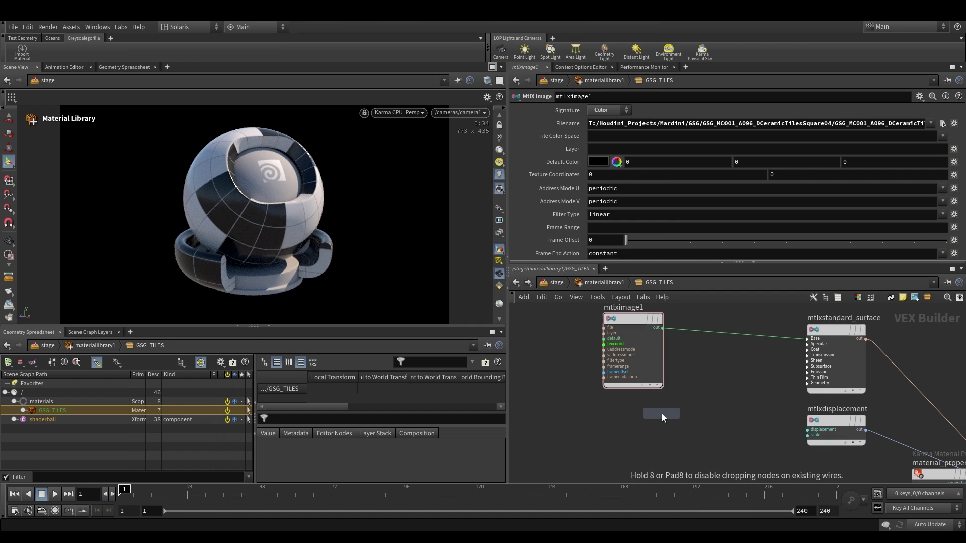
pyautogui.moveTo(624, 425)
pyautogui.mouseDown()
pyautogui.moveTo(603, 436)
pyautogui.moveTo(635, 428)
pyautogui.moveTo(626, 424)
pyautogui.mouseUp()
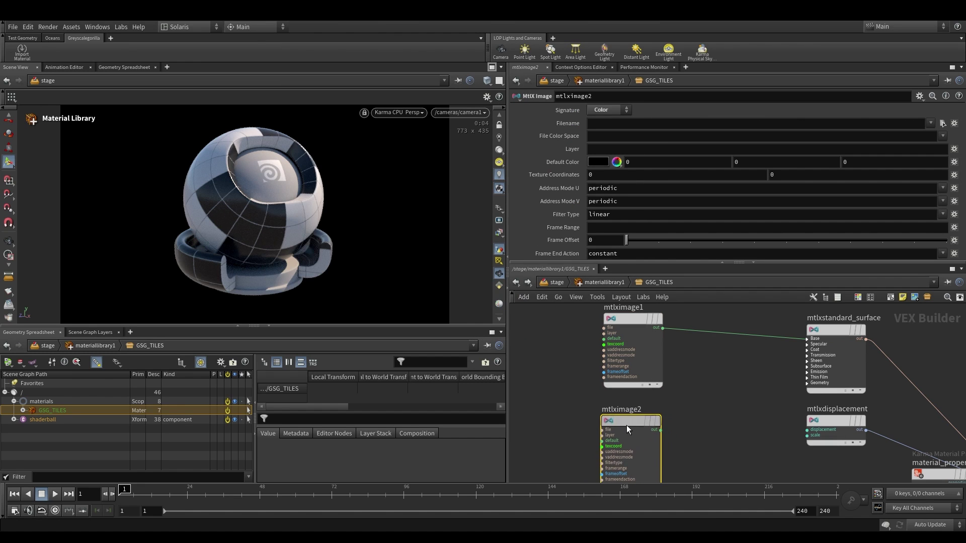
# Set the second image node's signature to Float and load GSG_MC001_A096_DCeramicTilesSquare04_4k_roughness.jpg into it
pyautogui.click(599, 111)
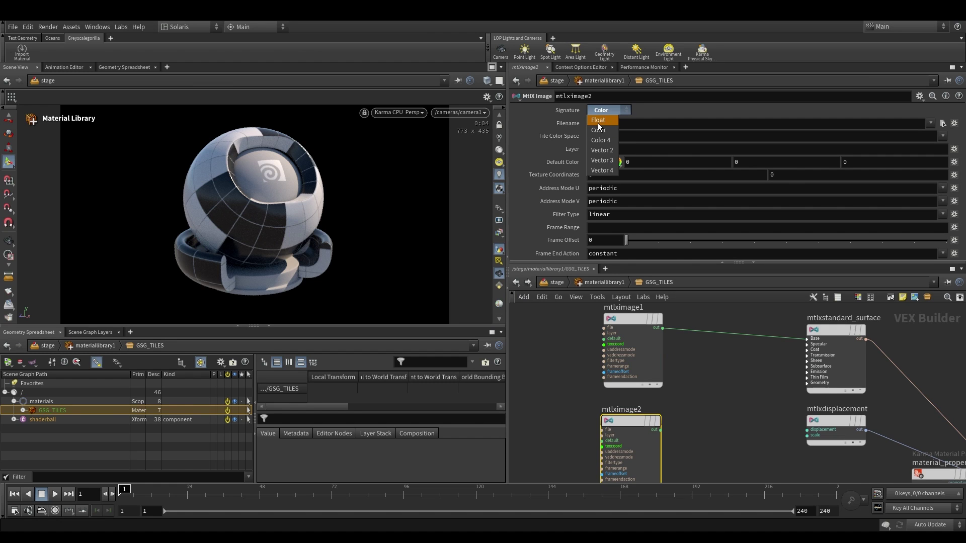
pyautogui.click(597, 120)
pyautogui.click(943, 123)
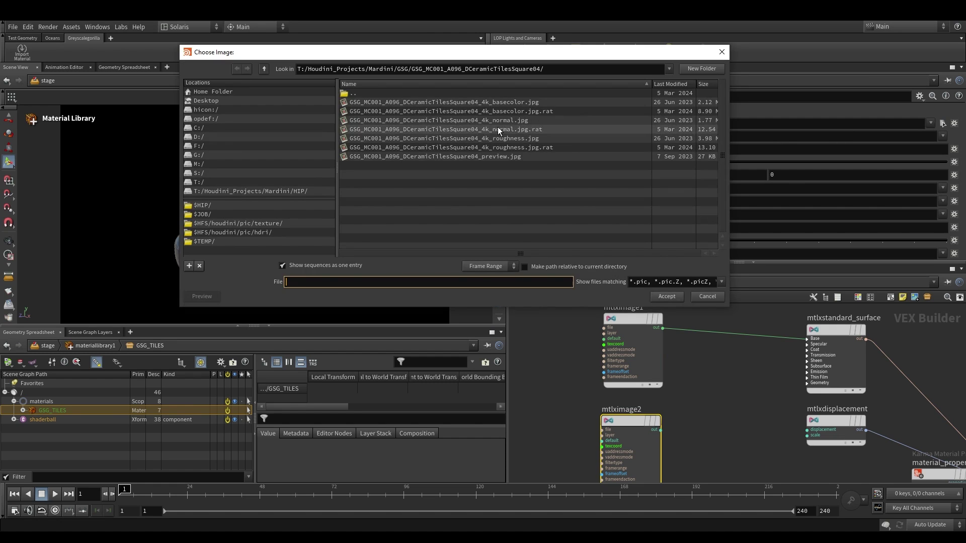
pyautogui.doubleClick(470, 140)
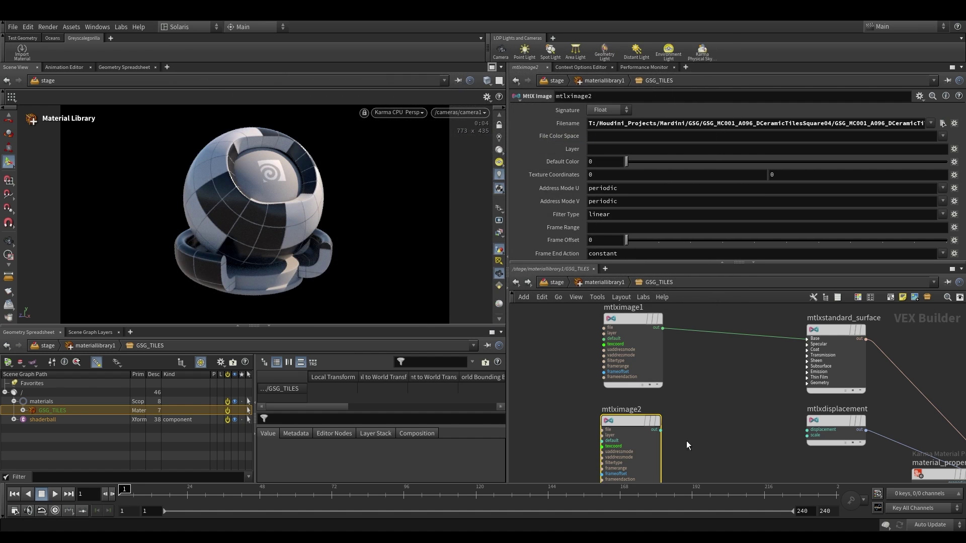
# Connect the roughness image node's output to the standard surface's specular roughness input and check the reflections on the shaderball
pyautogui.moveTo(660, 430); pyautogui.dragTo(808, 345)
pyautogui.click(848, 384)
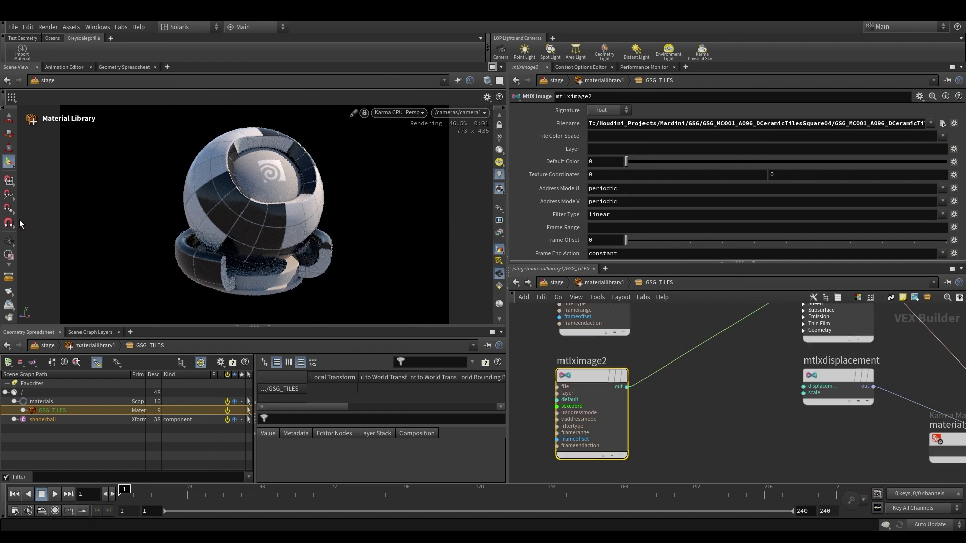
pyautogui.click(8, 244)
pyautogui.moveTo(308, 161); pyautogui.dragTo(281, 163)
pyautogui.moveTo(347, 176); pyautogui.dragTo(282, 201, button='middle')
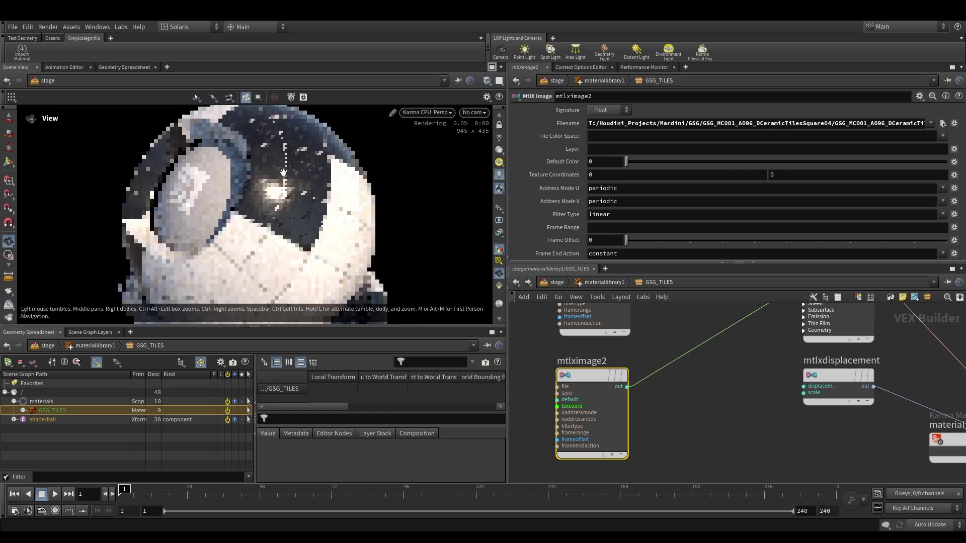
pyautogui.scroll(3, 281, 210)
pyautogui.scroll(3, 281, 210)
pyautogui.moveTo(302, 211)
pyautogui.mouseDown()
pyautogui.moveTo(284, 196)
pyautogui.moveTo(321, 152)
pyautogui.moveTo(278, 230)
pyautogui.moveTo(259, 201)
pyautogui.moveTo(312, 202)
pyautogui.mouseUp()
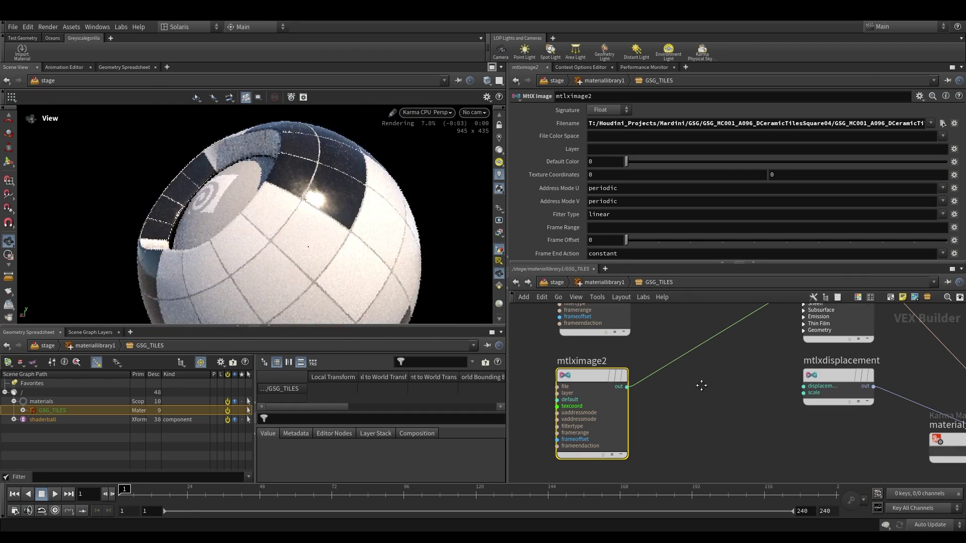
# Add a third MtlX Image node below the roughness image node
pyautogui.scroll(-2, 703, 386)
pyautogui.moveTo(650, 473); pyautogui.dragTo(637, 398, button='middle')
pyautogui.press('Tab')
pyautogui.write('mtlx')
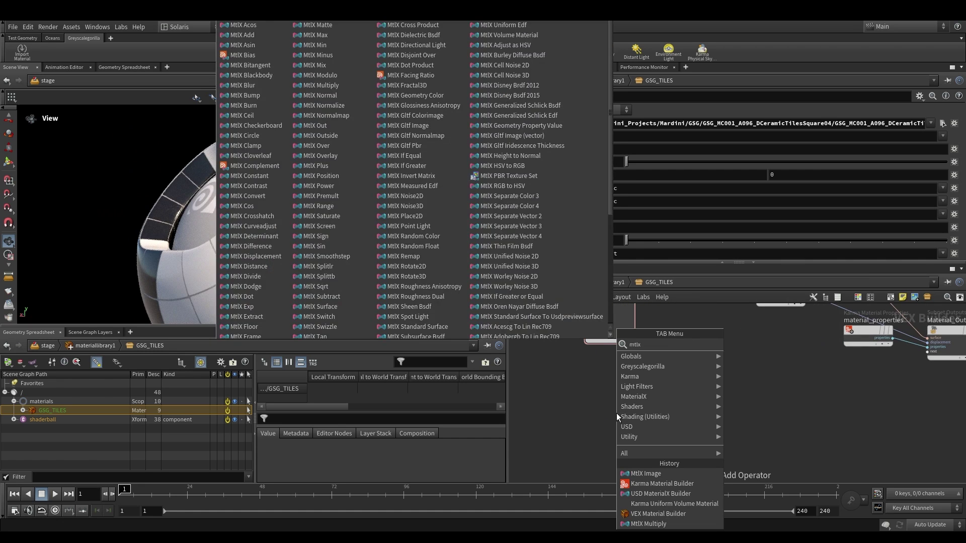
pyautogui.write(' image')
pyautogui.press('Return')
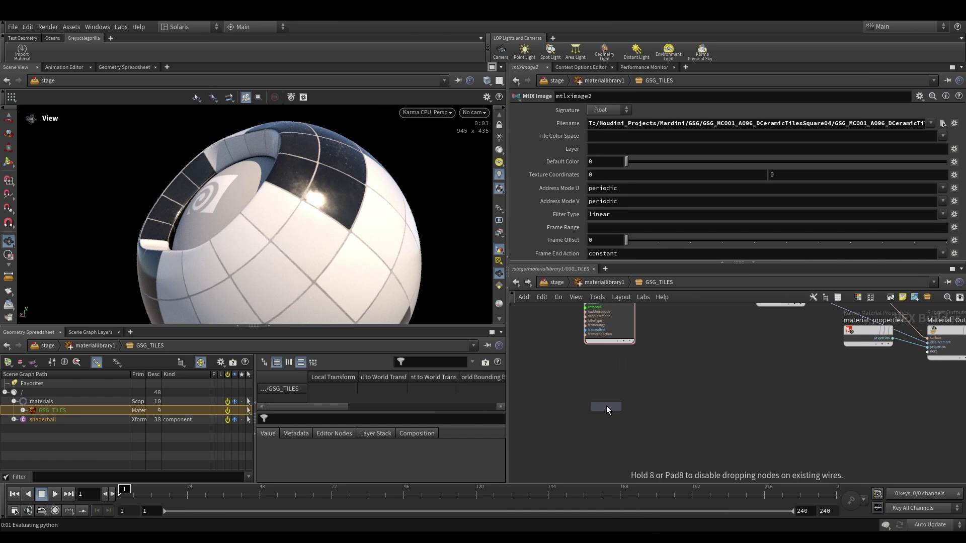
pyautogui.click(598, 381)
pyautogui.moveTo(598, 382); pyautogui.dragTo(602, 381)
# Set the third image node's signature to Vector 3 and load GSG_MC001_A096_DCeramicTilesSquare04_4k_normal.jpg into it
pyautogui.click(602, 160)
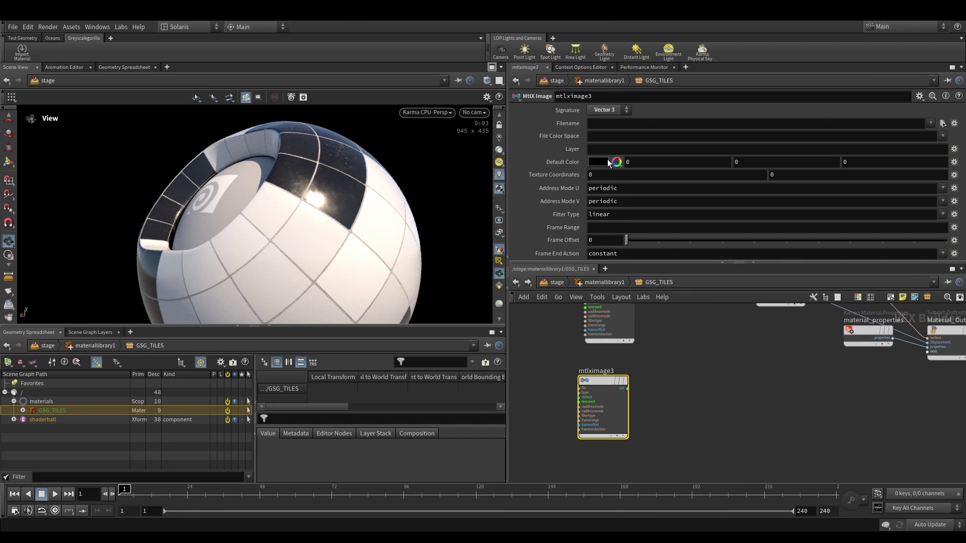
pyautogui.click(943, 123)
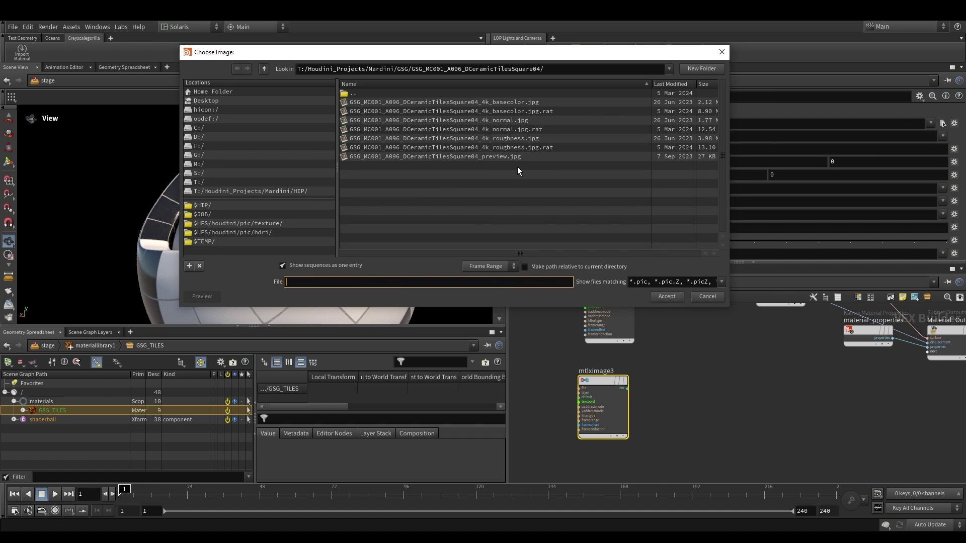
pyautogui.doubleClick(479, 122)
# Add a MtlX Normalmap node between the image nodes and the standard surface
pyautogui.press('Tab')
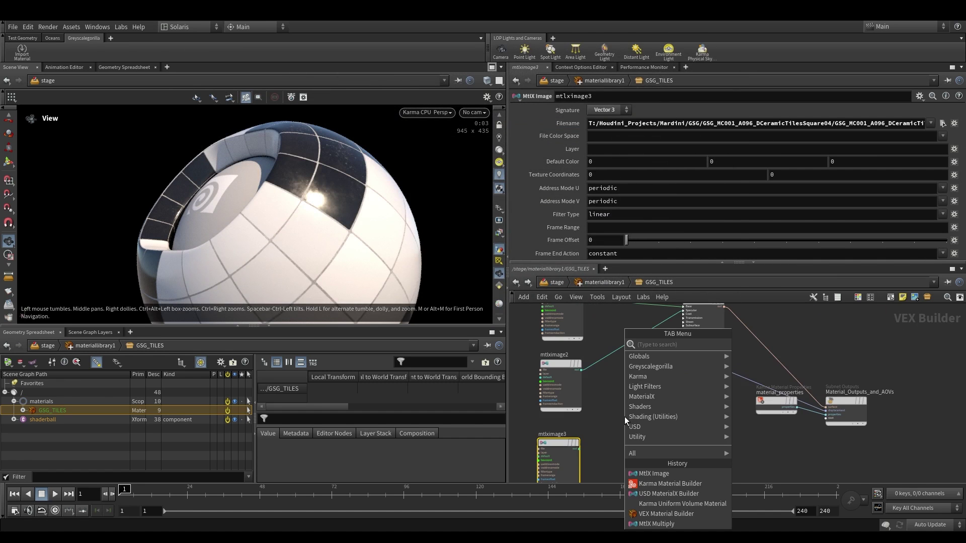
pyautogui.write('norma')
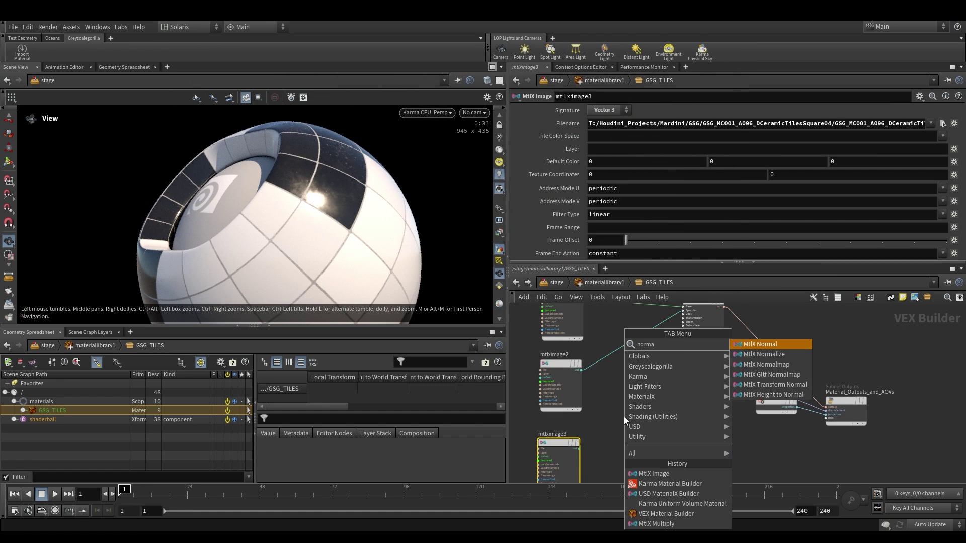
pyautogui.click(781, 361)
pyautogui.click(654, 380)
pyautogui.scroll(3, 607, 455)
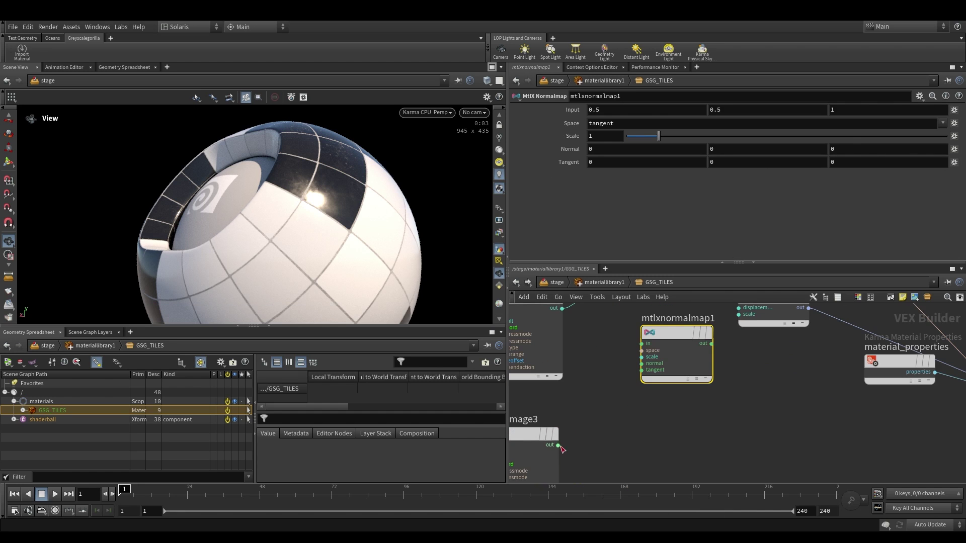
# Wire the normal image through the normal map node into the Normal input of the standard surface's Geometry group
pyautogui.moveTo(558, 445); pyautogui.dragTo(643, 343)
pyautogui.moveTo(663, 393); pyautogui.dragTo(665, 435, button='middle')
pyautogui.scroll(-3, 680, 394)
pyautogui.moveTo(746, 427); pyautogui.dragTo(676, 464, button='middle')
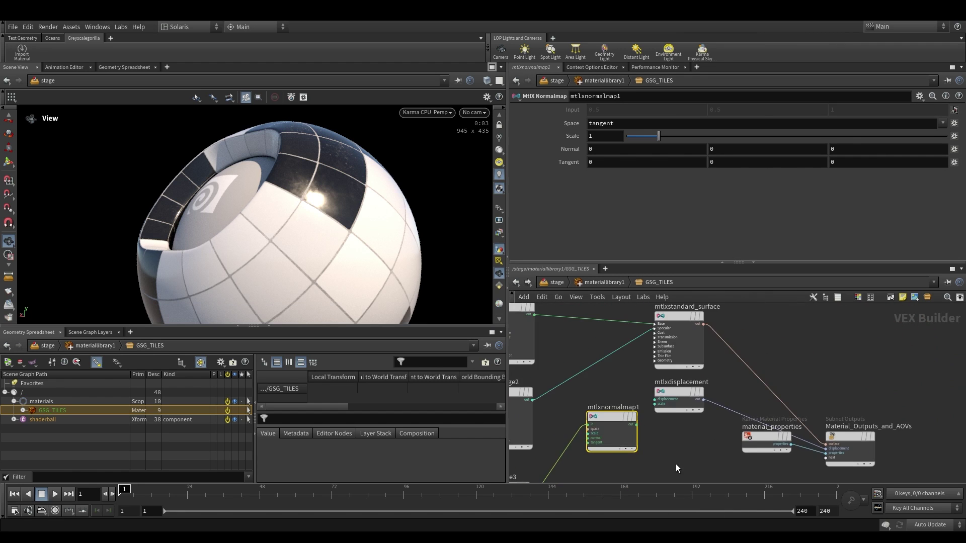
pyautogui.moveTo(644, 437); pyautogui.dragTo(667, 354)
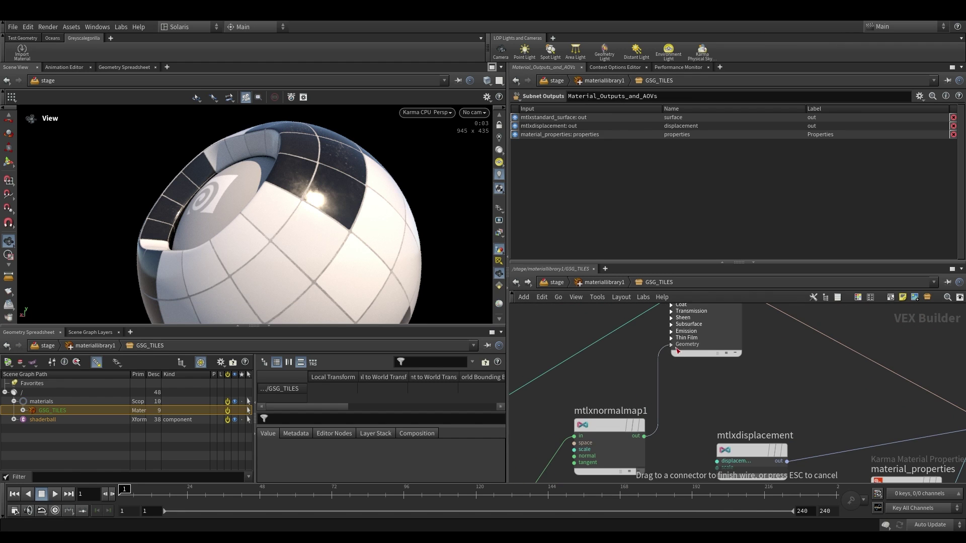
pyautogui.click(676, 350)
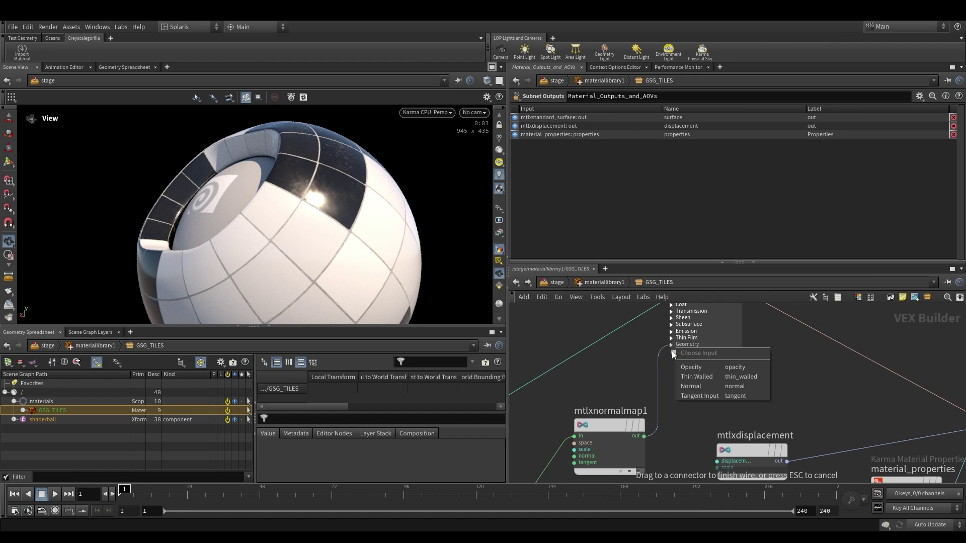
pyautogui.click(699, 385)
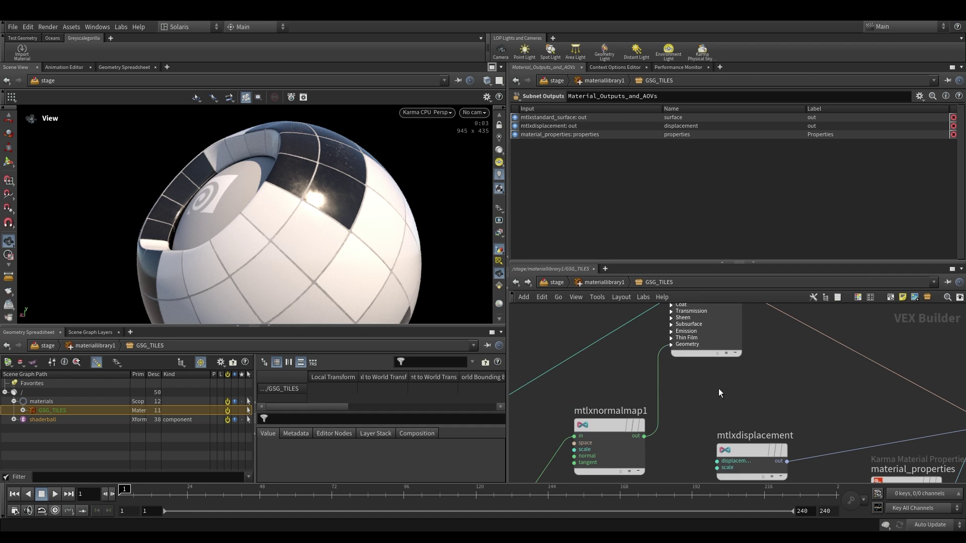
pyautogui.click(672, 345)
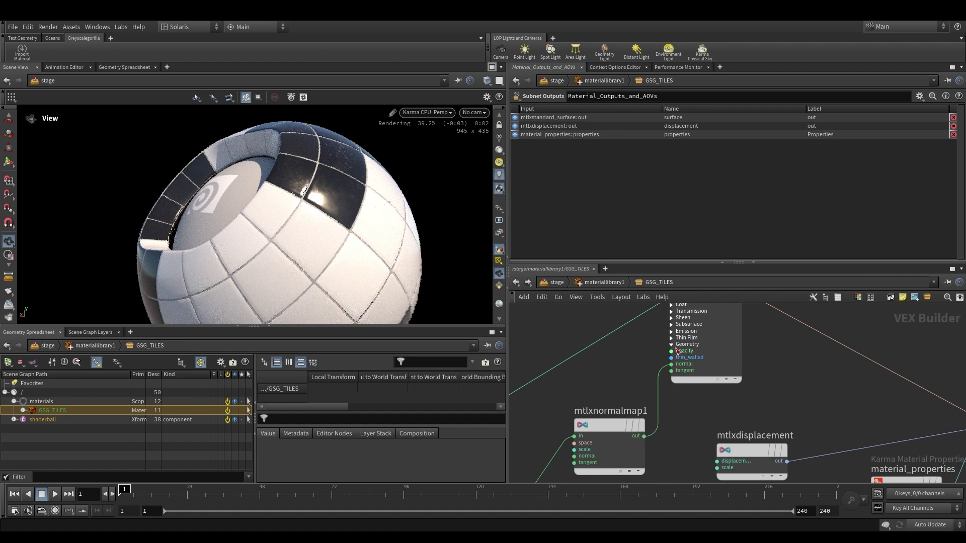
pyautogui.click(672, 346)
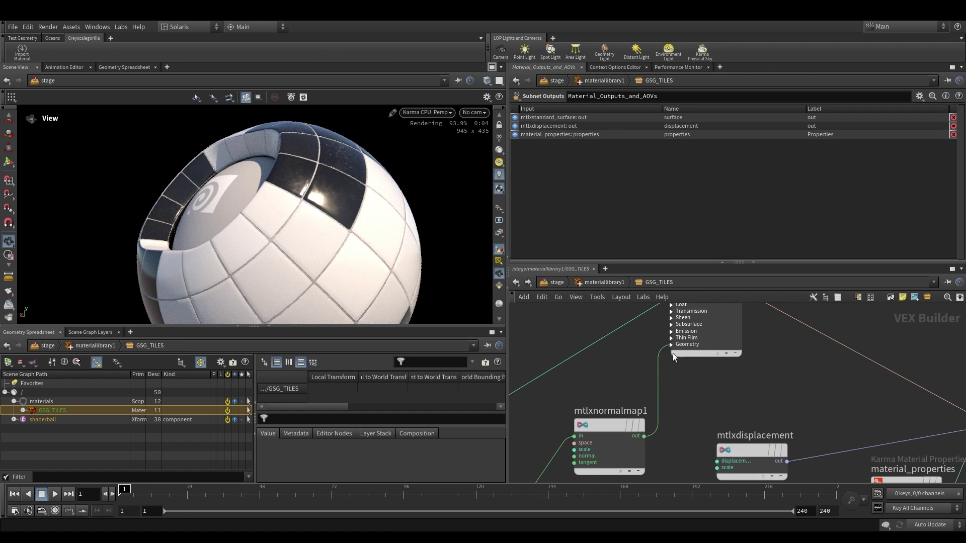
# Set the normal map node's Scale to 5 and check the grout relief on the shaderball
pyautogui.moveTo(676, 415); pyautogui.dragTo(694, 387, button='middle')
pyautogui.moveTo(633, 404); pyautogui.dragTo(619, 395)
pyautogui.moveTo(296, 194)
pyautogui.mouseDown()
pyautogui.moveTo(308, 203)
pyautogui.moveTo(218, 150)
pyautogui.moveTo(323, 185)
pyautogui.moveTo(300, 189)
pyautogui.mouseUp()
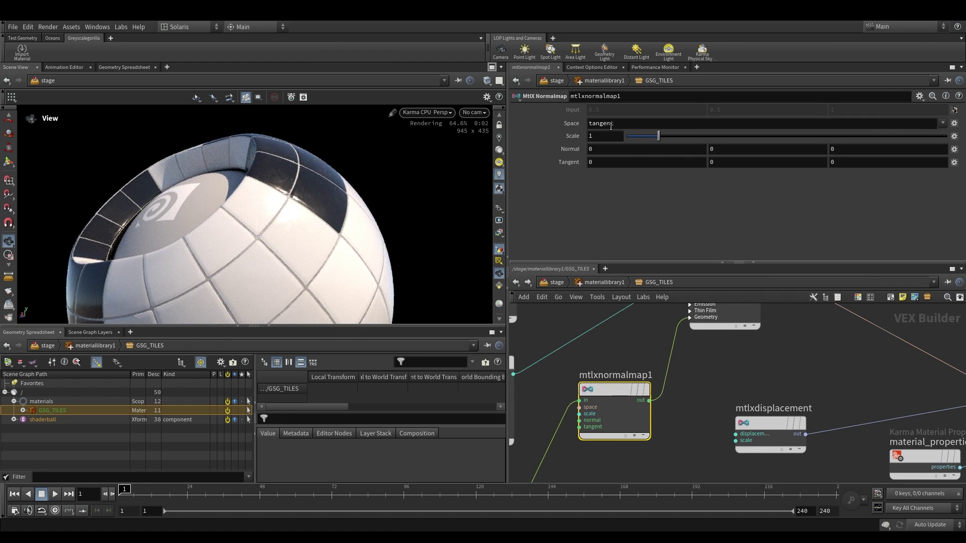
pyautogui.moveTo(291, 209); pyautogui.dragTo(275, 209)
pyautogui.write('5')
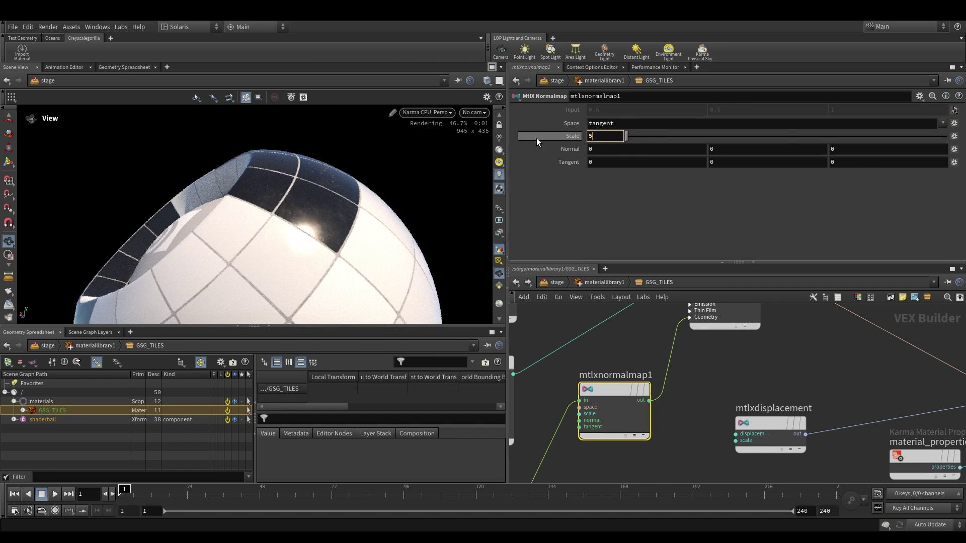
pyautogui.press('Return')
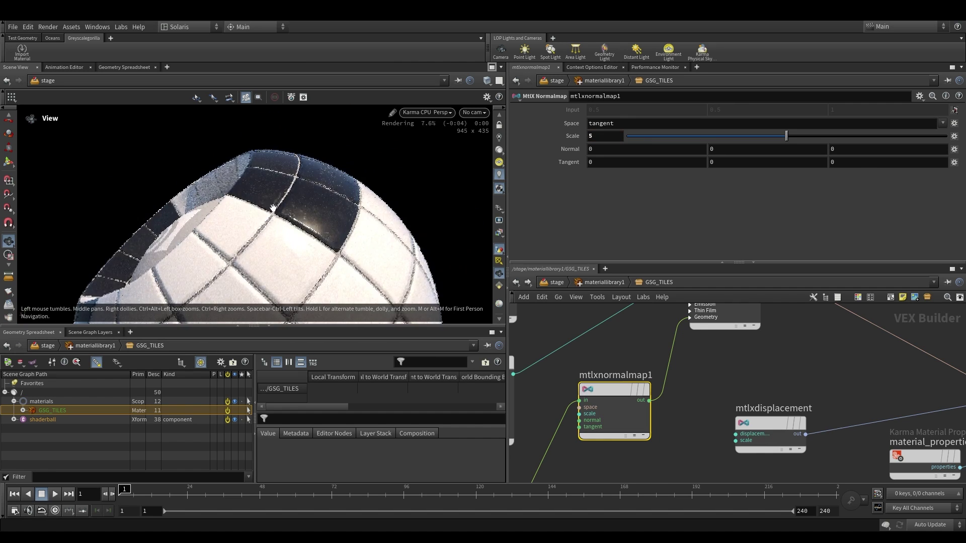
pyautogui.moveTo(222, 196); pyautogui.dragTo(312, 204)
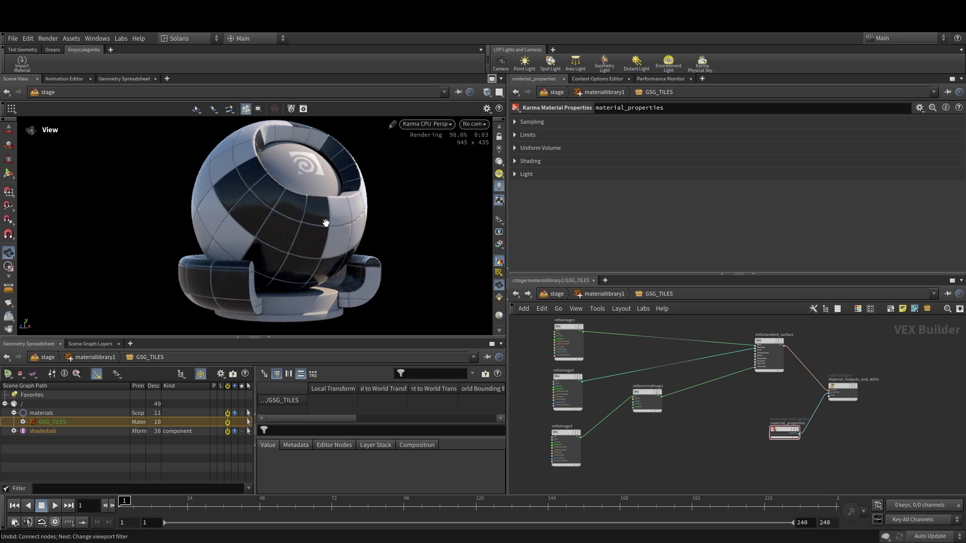
# Add a Karma Curvature node below the normal map node
pyautogui.moveTo(325, 210); pyautogui.dragTo(272, 233)
pyautogui.moveTo(272, 232); pyautogui.dragTo(258, 212, button='middle')
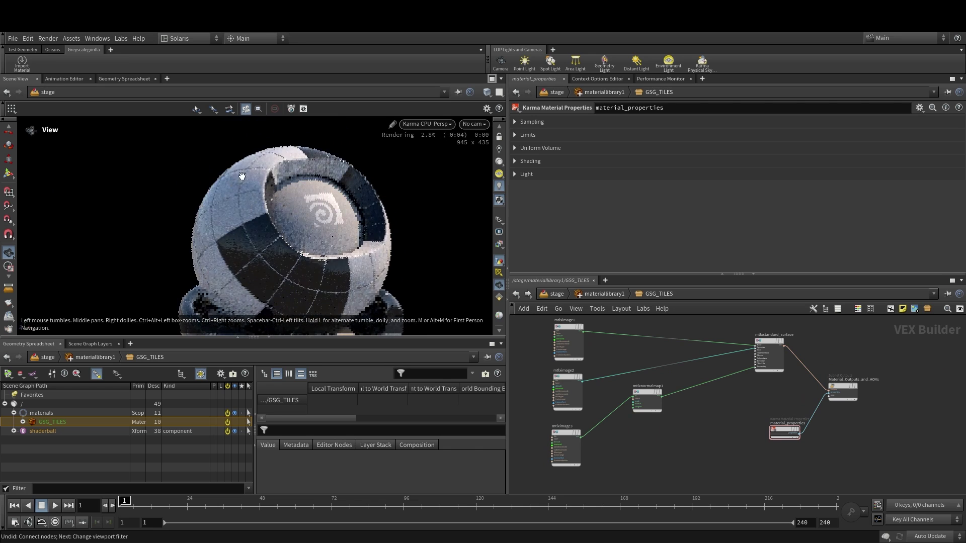
pyautogui.moveTo(650, 463); pyautogui.dragTo(659, 443, button='middle')
pyautogui.press('Tab')
pyautogui.write('karma cu')
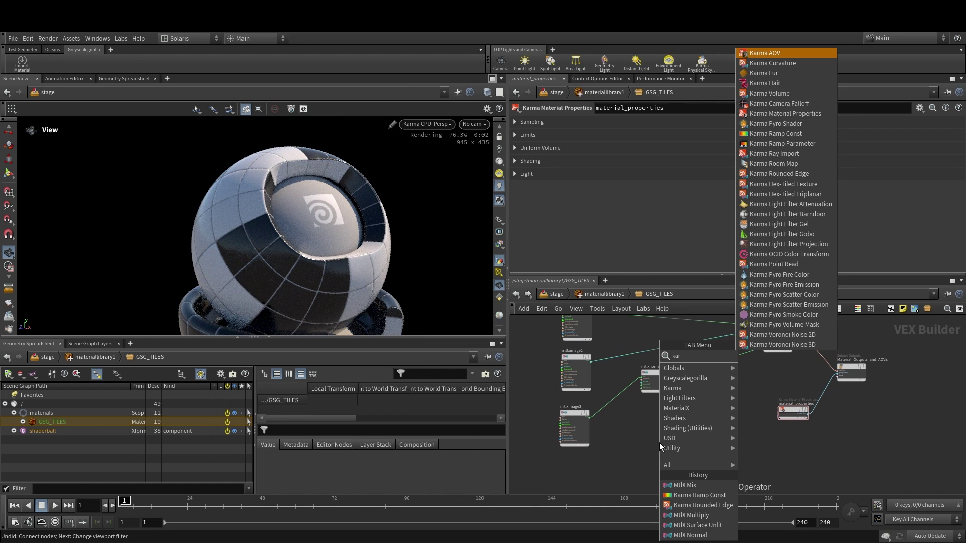
pyautogui.press('Return')
pyautogui.press('Return')
pyautogui.scroll(4, 620, 433)
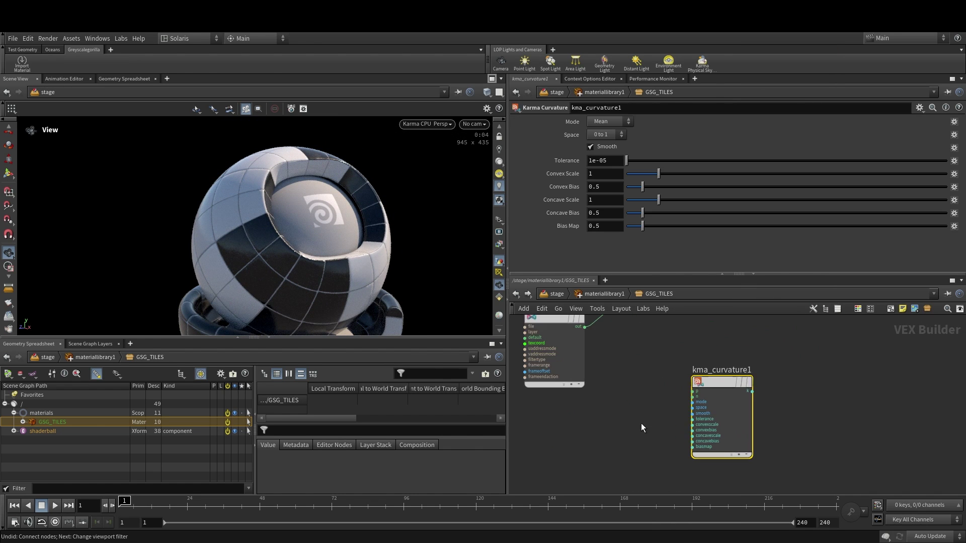
pyautogui.moveTo(727, 383); pyautogui.dragTo(781, 363)
pyautogui.scroll(1, 677, 401)
# Add a MtlX Position node and connect its output to the curvature node's p input
pyautogui.moveTo(677, 401); pyautogui.dragTo(640, 428, button='middle')
pyautogui.press('Tab')
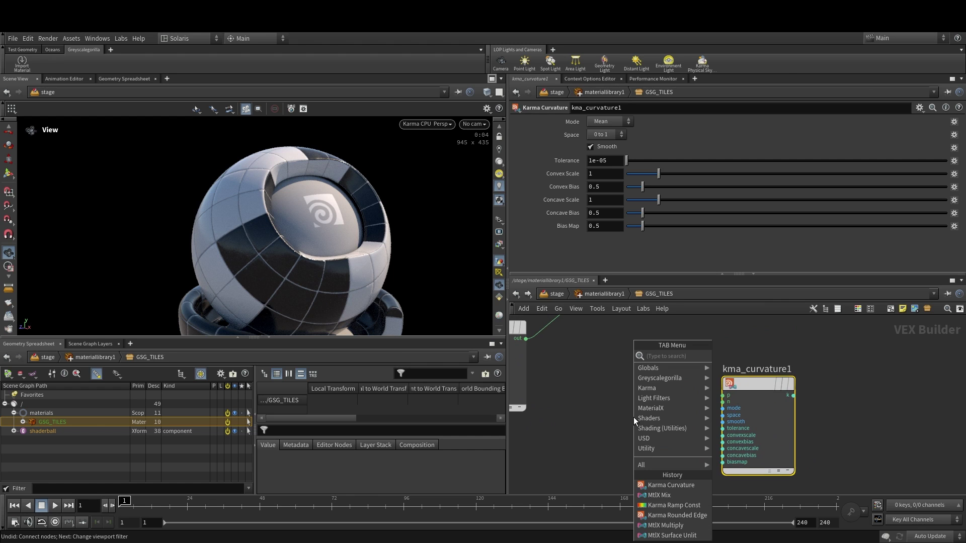
pyautogui.write('position')
pyautogui.press('Return')
pyautogui.click(633, 417)
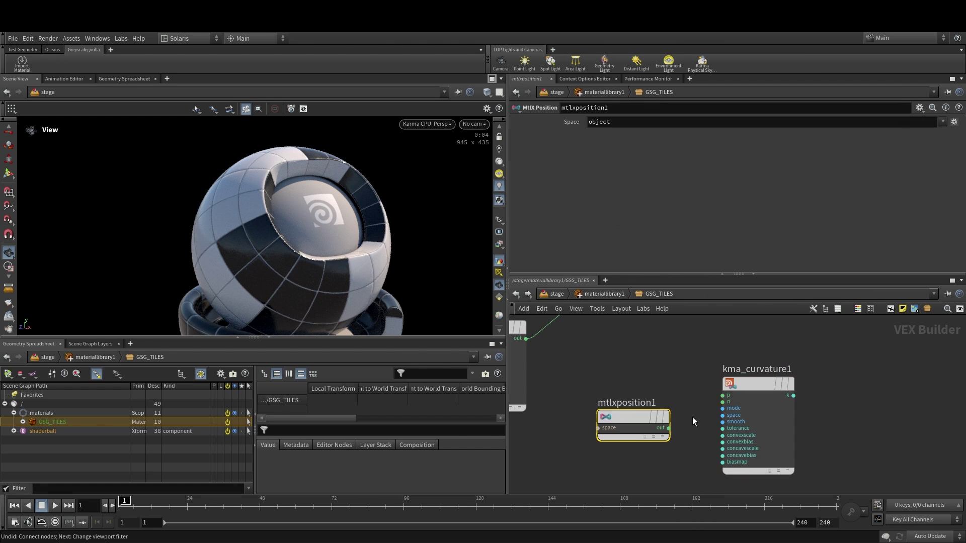
pyautogui.moveTo(649, 417); pyautogui.dragTo(635, 403)
pyautogui.moveTo(655, 414); pyautogui.dragTo(722, 396)
# Connect the normal map node's output to the curvature node's n input
pyautogui.scroll(-2, 748, 349)
pyautogui.moveTo(748, 350); pyautogui.dragTo(701, 418, button='middle')
pyautogui.moveTo(699, 449); pyautogui.dragTo(726, 423)
pyautogui.moveTo(684, 371); pyautogui.dragTo(684, 396, button='middle')
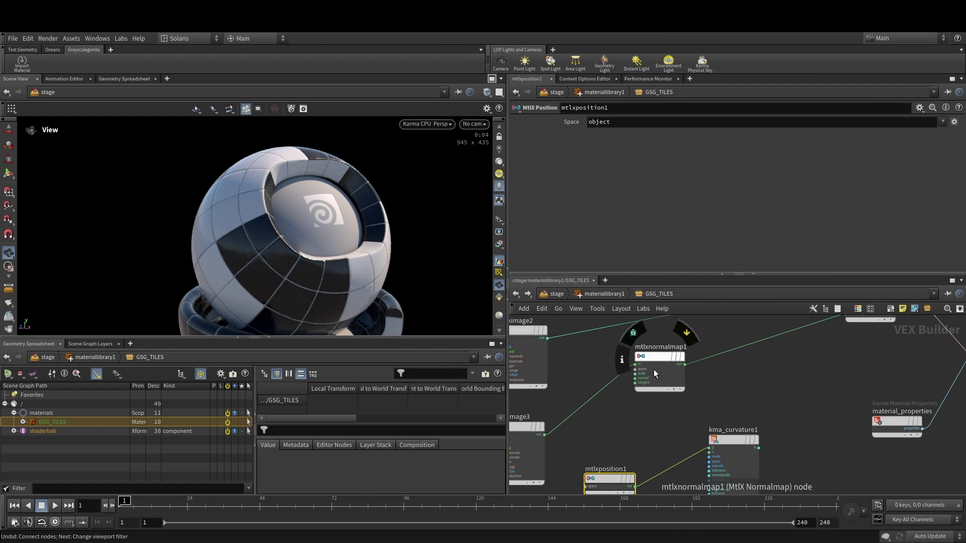
pyautogui.click(684, 363)
pyautogui.scroll(2, 725, 443)
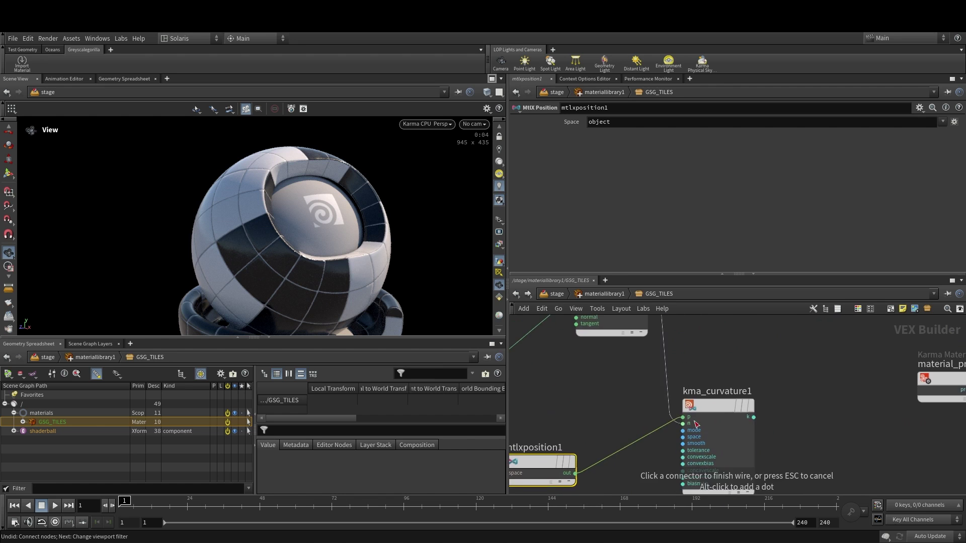
pyautogui.click(695, 422)
# Add a MtlX Surface Unlit node and feed the curvature node's k output into its emission input
pyautogui.press('Tab')
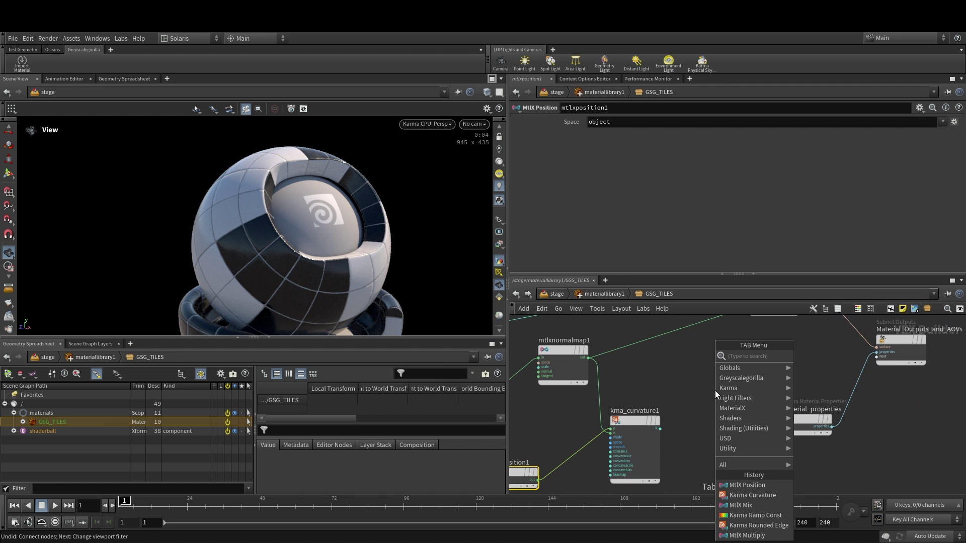
pyautogui.write('unl')
pyautogui.press('Return')
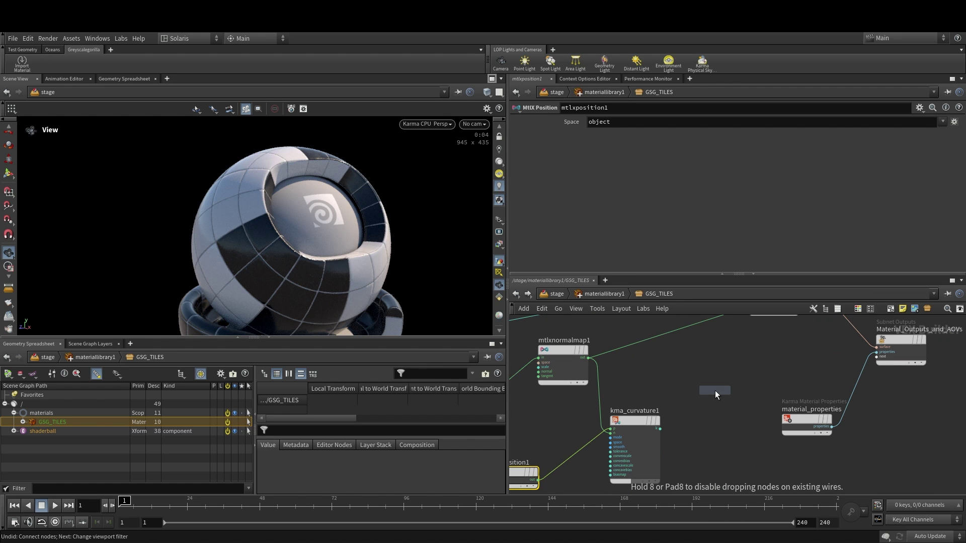
pyautogui.click(715, 391)
pyautogui.scroll(2, 817, 384)
pyautogui.moveTo(817, 384); pyautogui.dragTo(733, 396, button='middle')
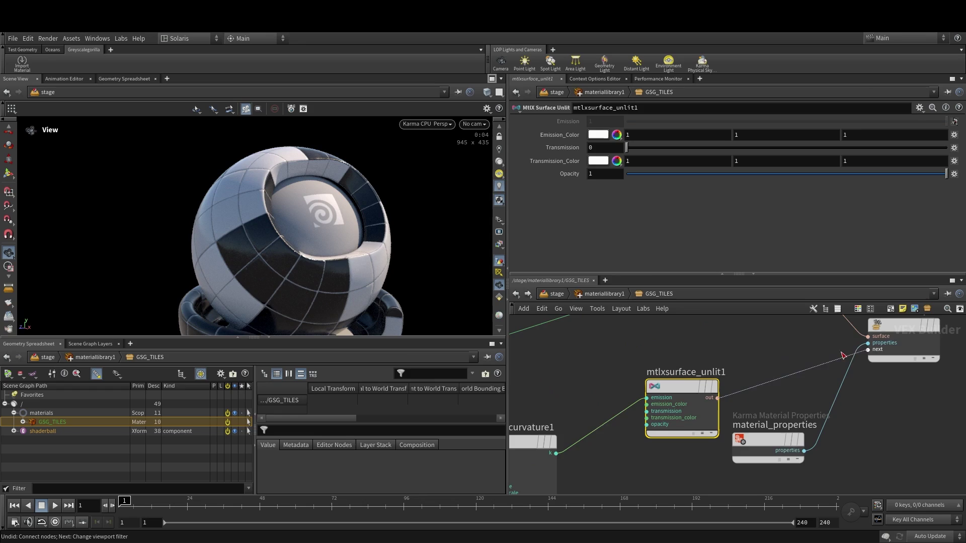
# Connect the unlit surface to the surface input of Material_Outputs_and_AOVs and inspect the curvature mask on the shaderball
pyautogui.click(868, 360)
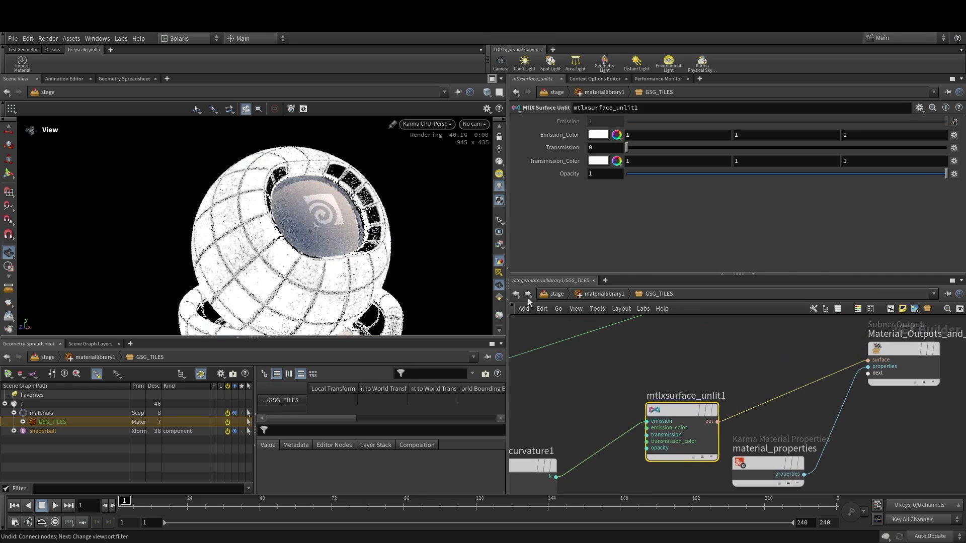
pyautogui.moveTo(342, 236); pyautogui.dragTo(390, 216)
pyautogui.moveTo(333, 222); pyautogui.dragTo(307, 227)
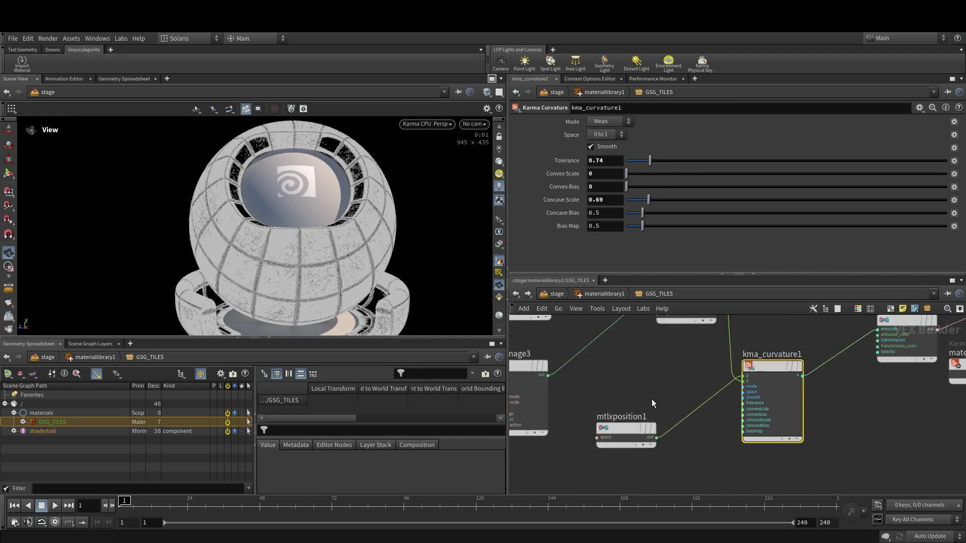
# Insert a MtlX Multiply node between the position node and the curvature node's p input and adjust its multiplier
pyautogui.press('Tab')
pyautogui.write('mult')
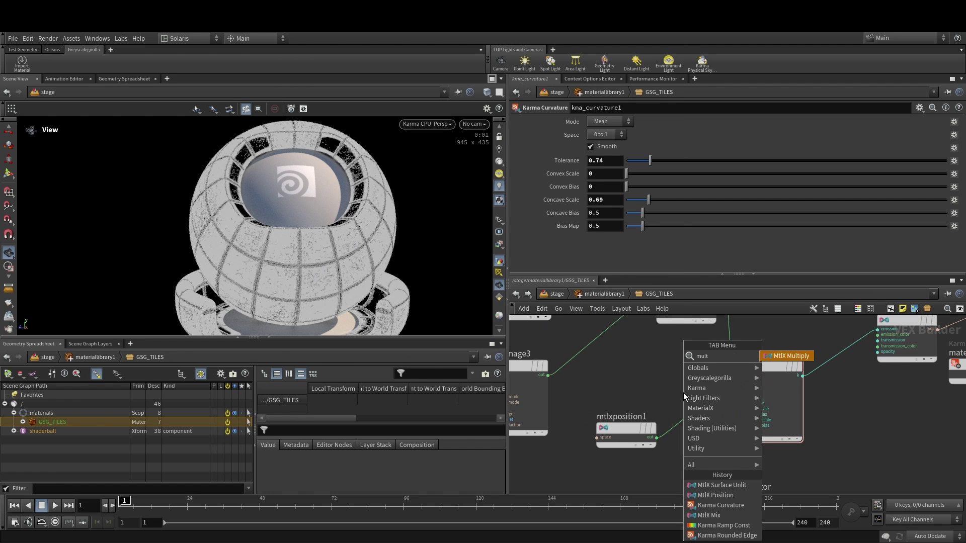
pyautogui.click(780, 359)
pyautogui.click(738, 424)
pyautogui.moveTo(570, 146); pyautogui.dragTo(675, 110, button='middle')
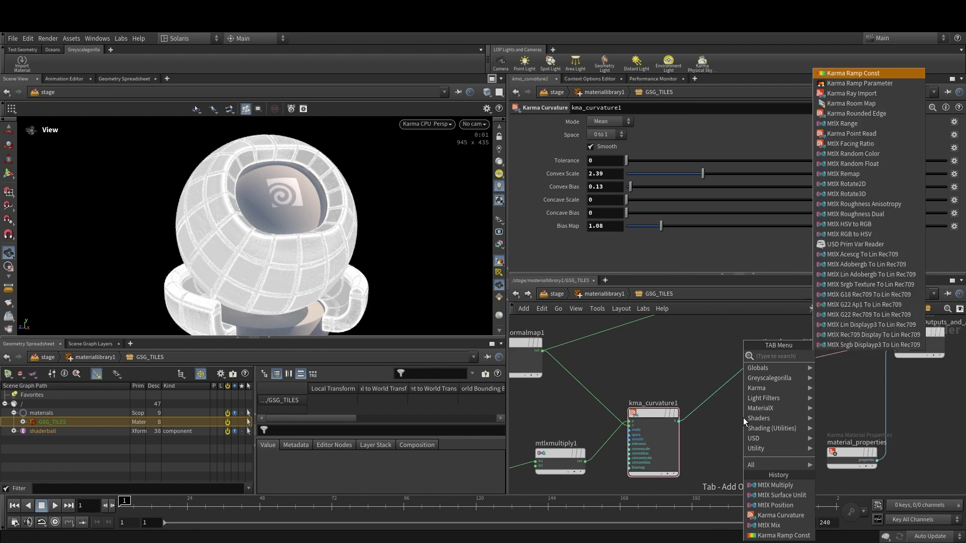
# Insert a Karma Ramp Const node between the curvature node and the unlit surface's emission input and adjust the ramp's black point
pyautogui.write('ramp')
pyautogui.press('Return')
pyautogui.click(731, 393)
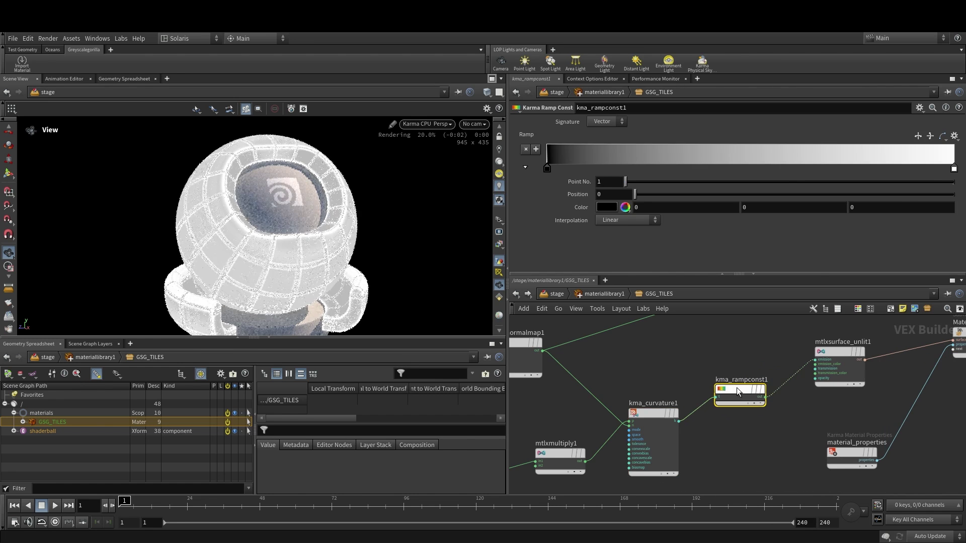
pyautogui.moveTo(547, 167)
pyautogui.mouseDown()
pyautogui.moveTo(760, 172)
pyautogui.moveTo(537, 162)
pyautogui.mouseUp()
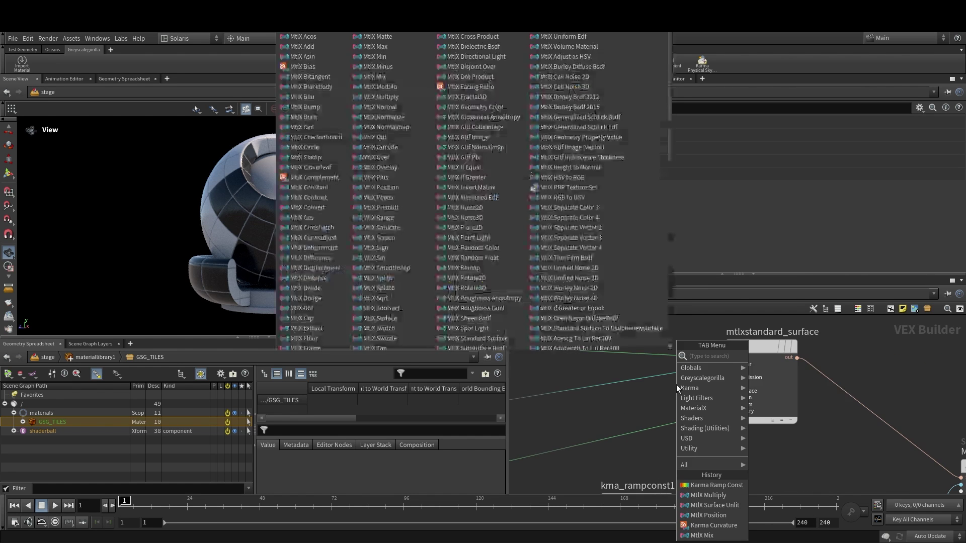
# Insert a MtlX Mix node on the wire feeding the base color of mtlxstandard_surface
pyautogui.press('Return')
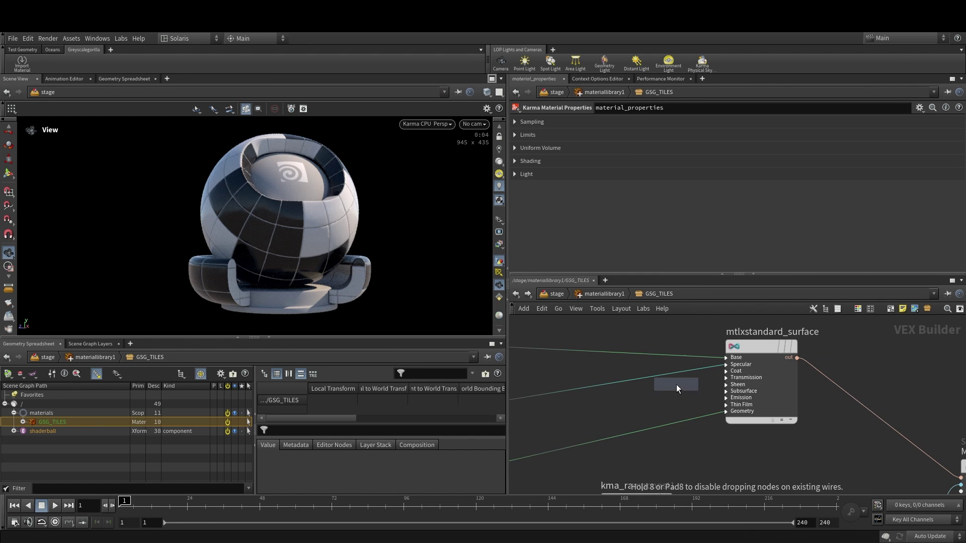
pyautogui.click(672, 356)
pyautogui.moveTo(673, 358); pyautogui.dragTo(673, 338)
# Connect the output of kma_rampconst1 to the mix input of mtlxmix1
pyautogui.moveTo(692, 424); pyautogui.dragTo(709, 395, button='middle')
pyautogui.scroll(-3, 710, 394)
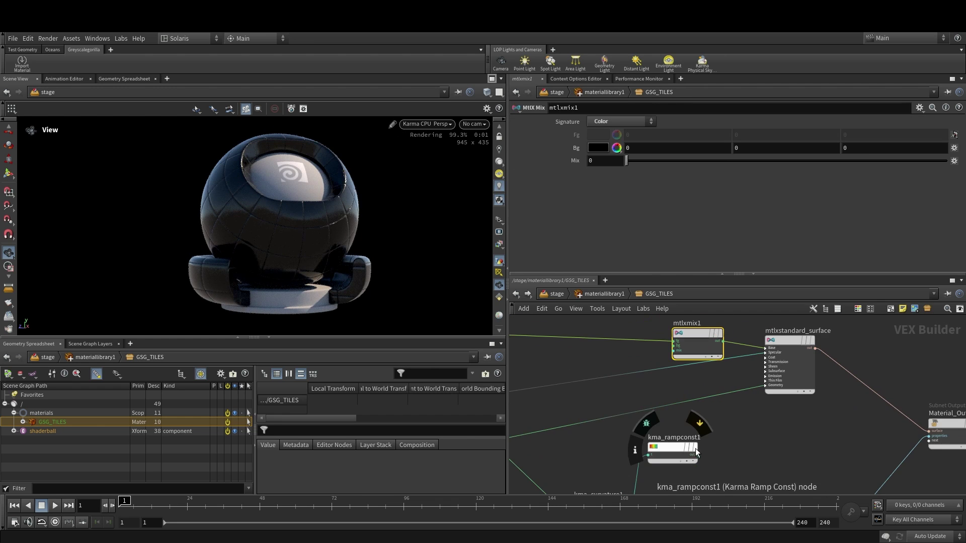
pyautogui.moveTo(696, 449); pyautogui.dragTo(701, 421)
pyautogui.moveTo(701, 421); pyautogui.dragTo(674, 352)
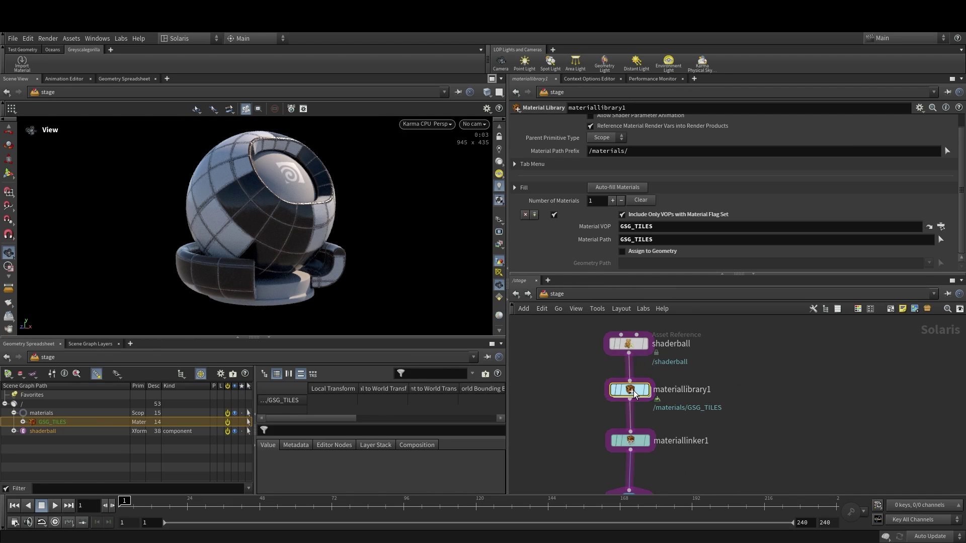
# Return to the stage level and look at the shaderball through /cameras/camera1
pyautogui.doubleClick(633, 392)
pyautogui.press('u')
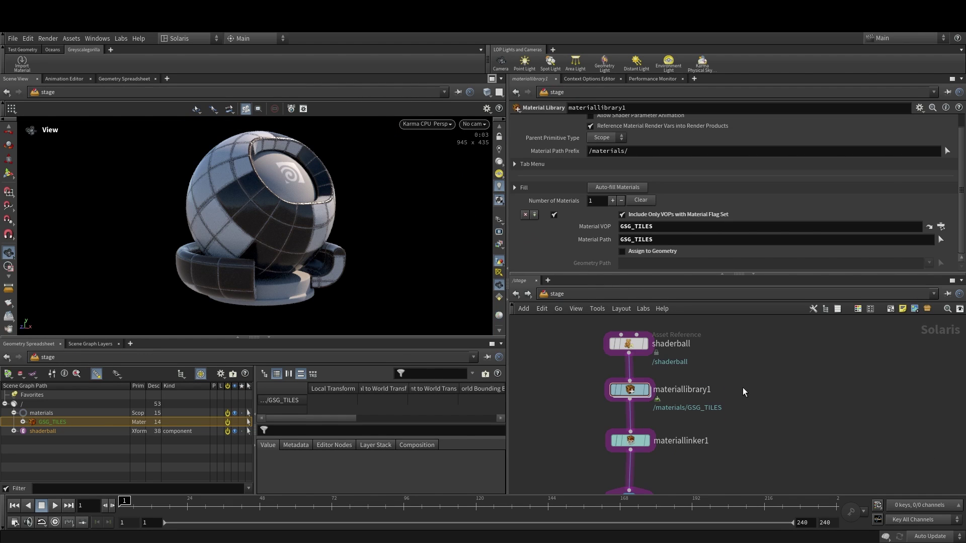
pyautogui.click(473, 124)
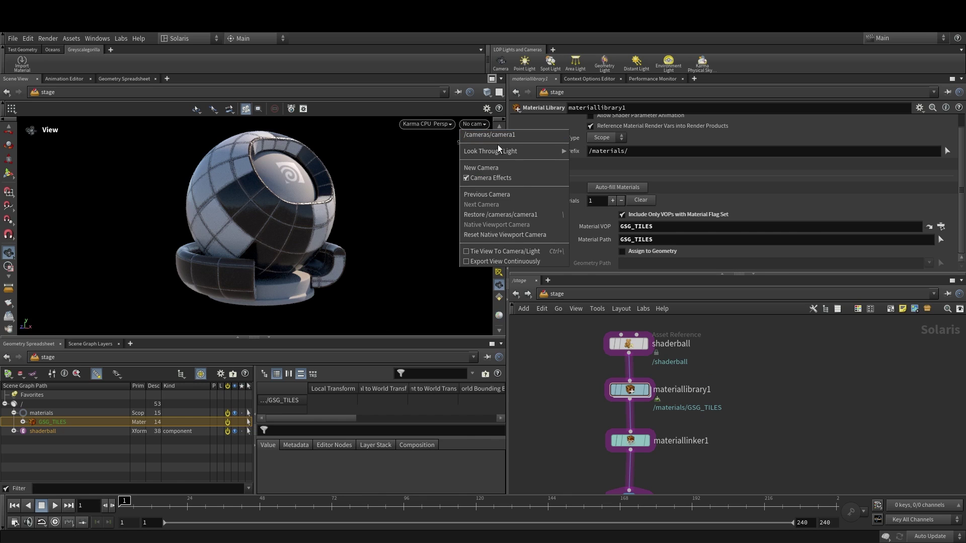
pyautogui.click(499, 147)
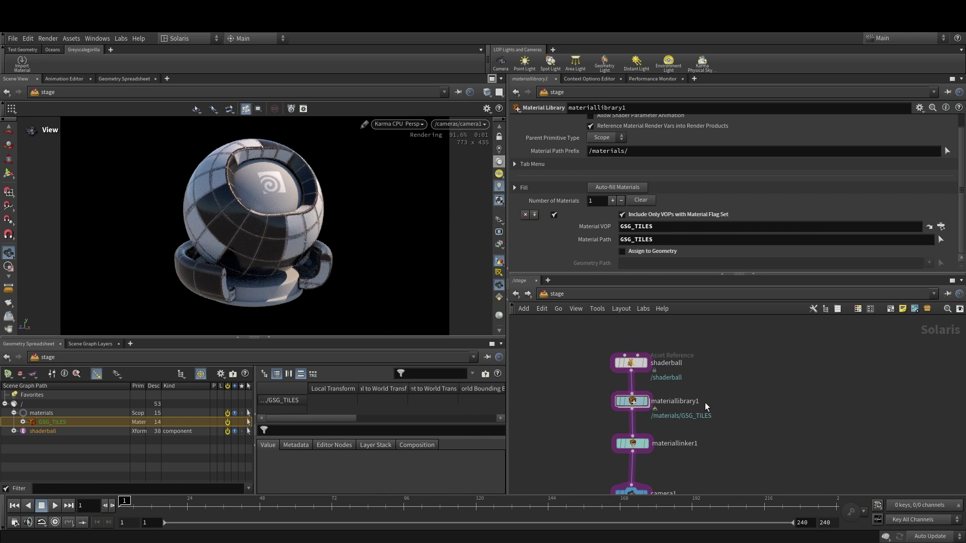
# Open the GSG_TILES material, examine its node network from textures to outputs, and return to the materiallibrary1 level
pyautogui.doubleClick(647, 406)
pyautogui.doubleClick(676, 390)
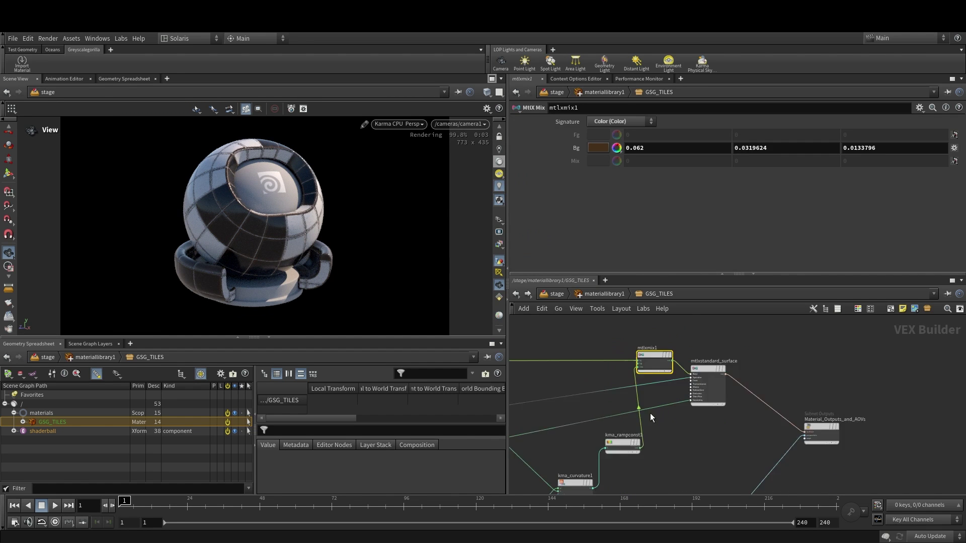
pyautogui.scroll(-1, 678, 344)
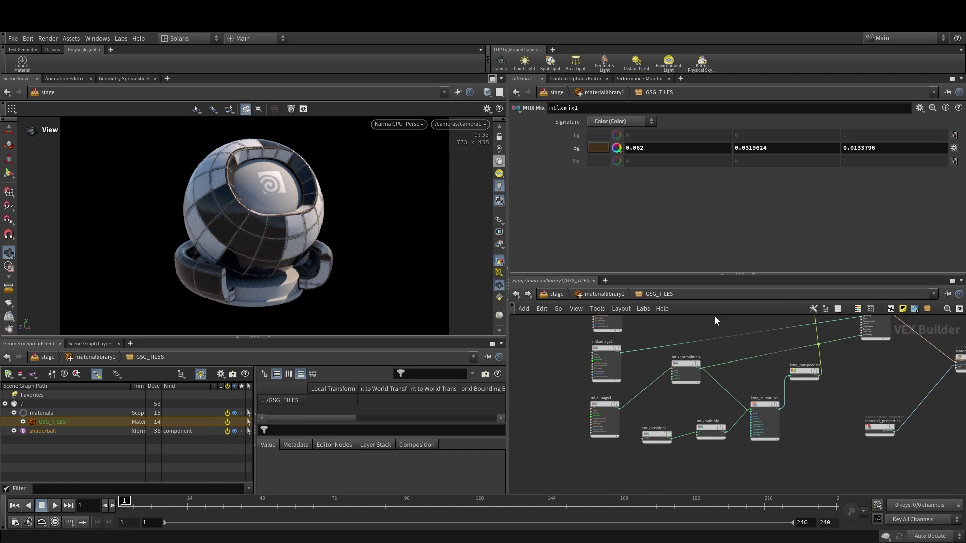
pyautogui.moveTo(715, 317); pyautogui.dragTo(700, 398, button='middle')
pyautogui.click(597, 307)
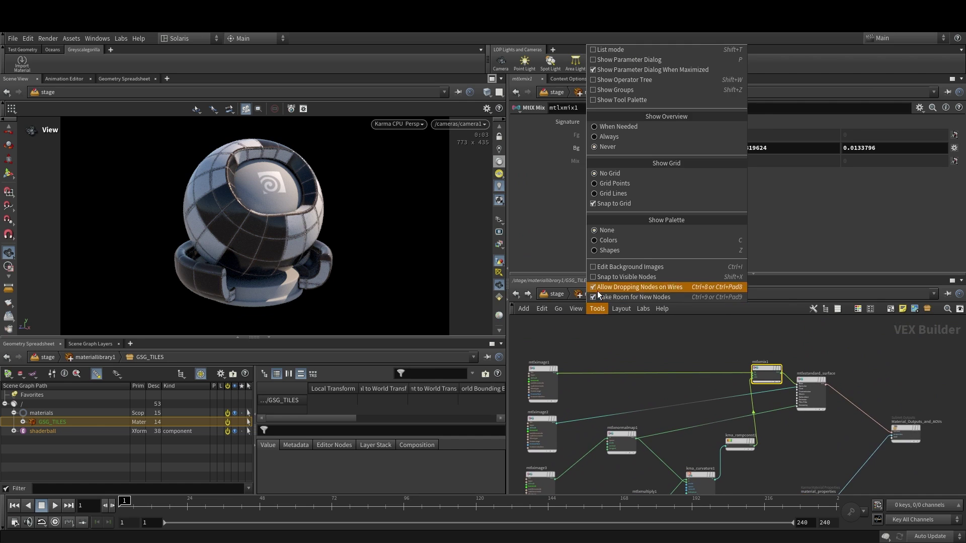
pyautogui.click(597, 306)
pyautogui.click(600, 294)
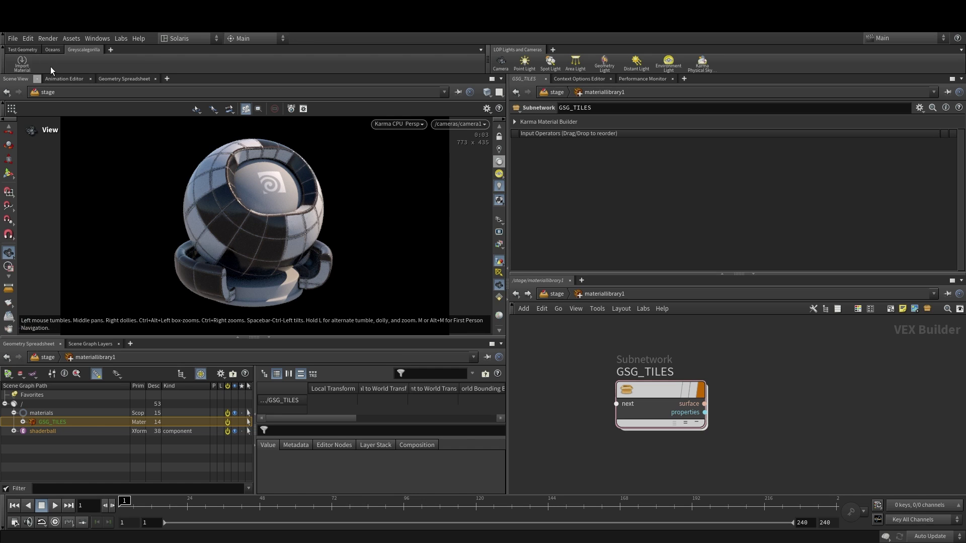
# Import the D Ceramic Tiles Square 04 Karma material from the GSG_MC001_A096_DCeramicTilesSquare04 folder with the Greyscalegorilla material importer
pyautogui.click(109, 50)
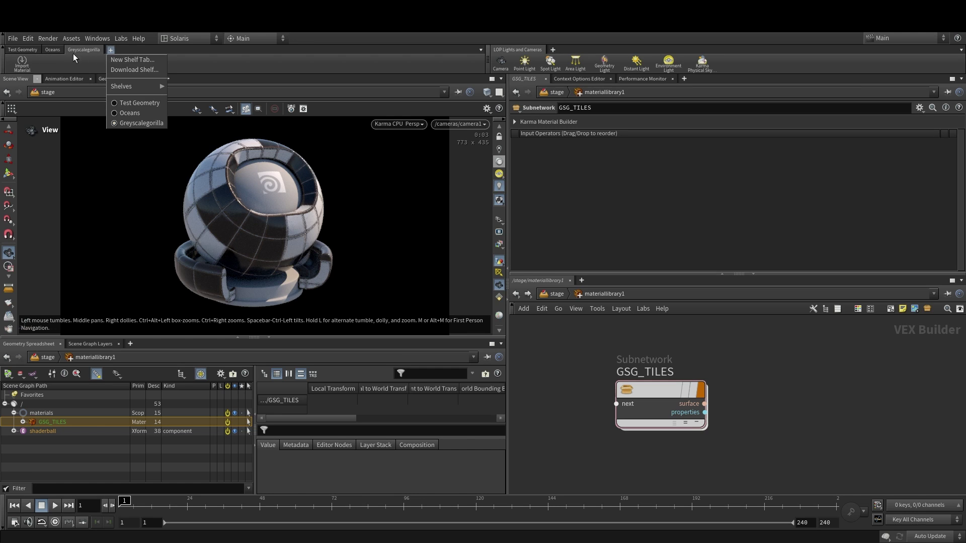
pyautogui.moveTo(135, 88)
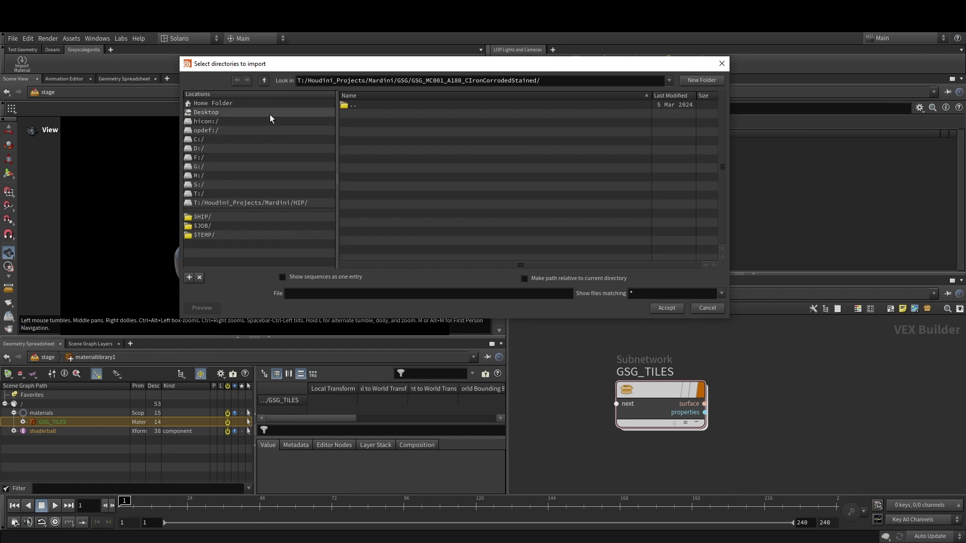
pyautogui.click(264, 80)
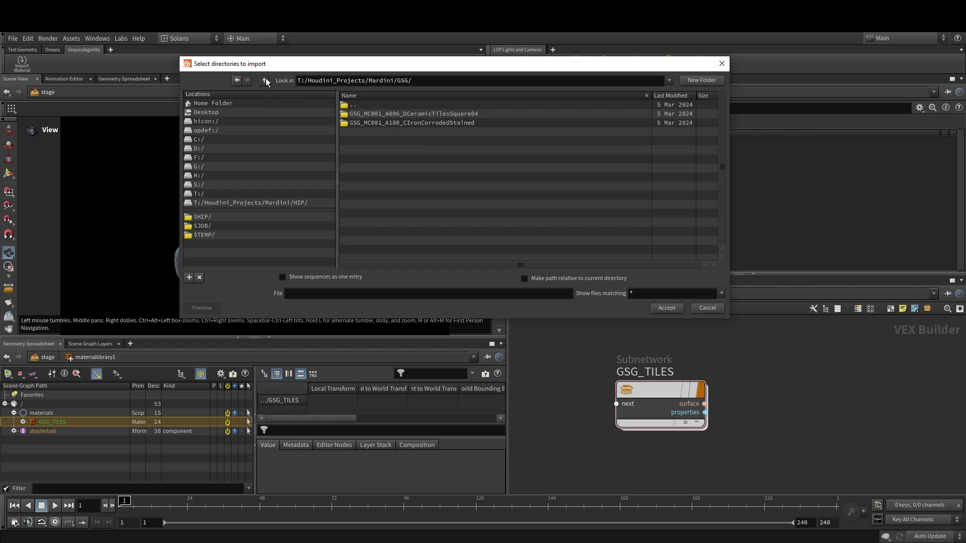
pyautogui.click(363, 113)
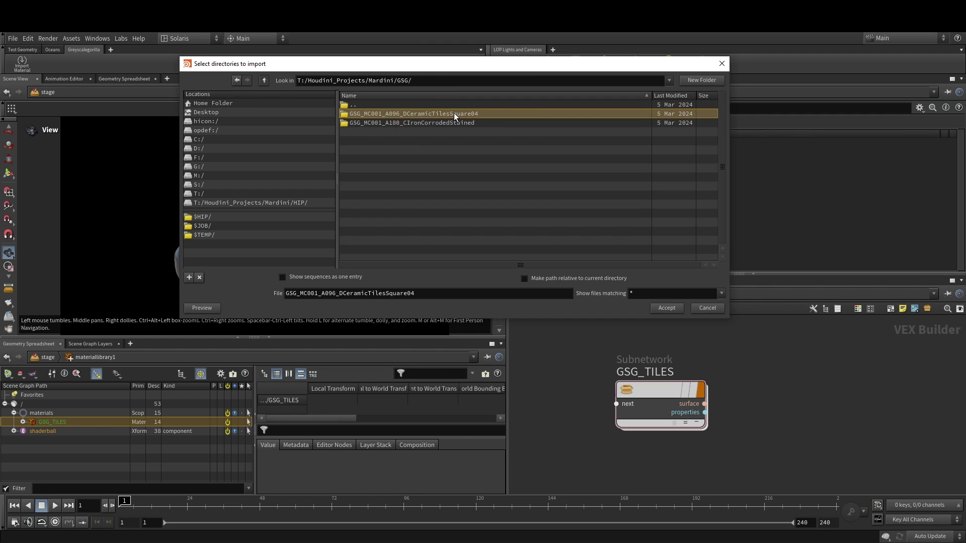
pyautogui.click(667, 308)
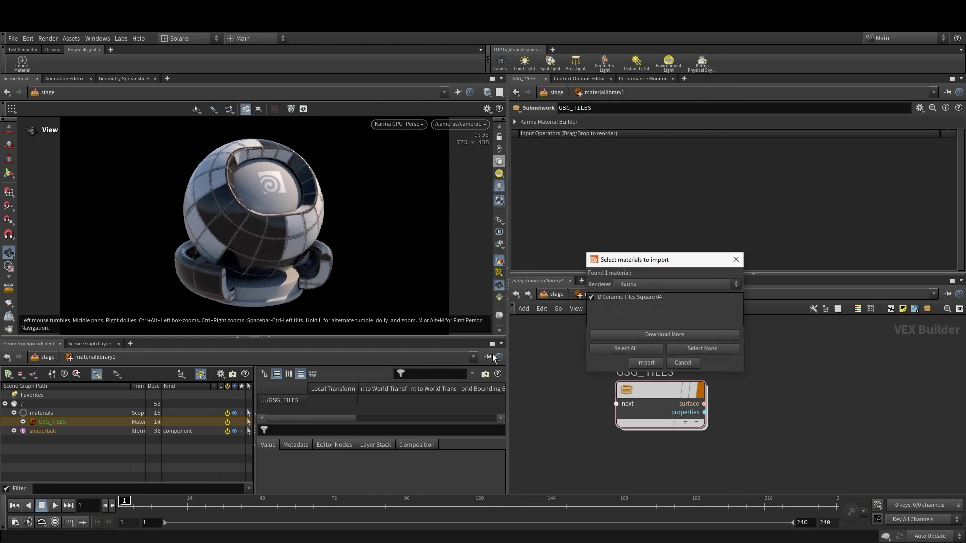
pyautogui.click(653, 365)
pyautogui.press('Return')
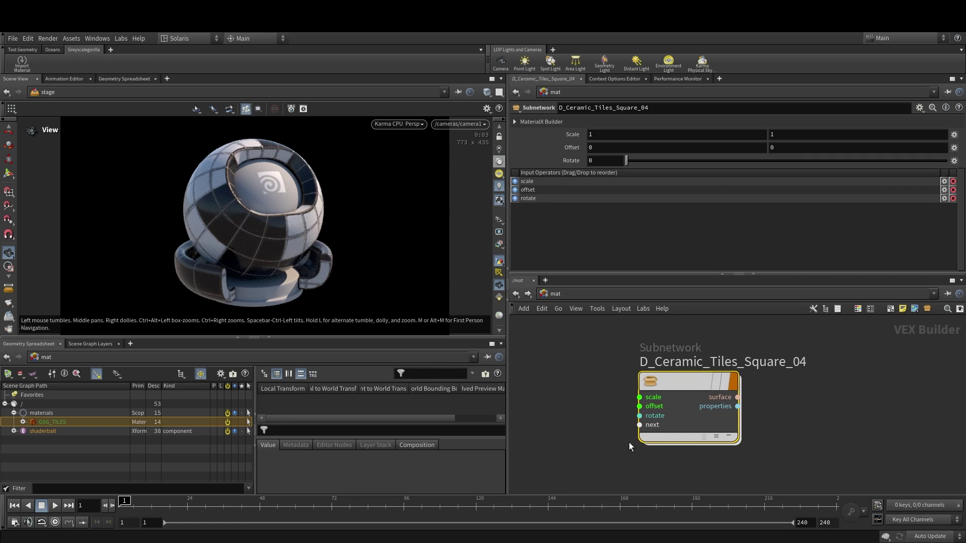
# Transfer the D_Ceramic_Tiles_Square_04 subnetwork from the mat network into materiallibrary1, placing it beside GSG_TILES
pyautogui.hotkey('ctrl', 'x')
pyautogui.click(575, 298)
pyautogui.click(592, 371)
pyautogui.click(615, 396)
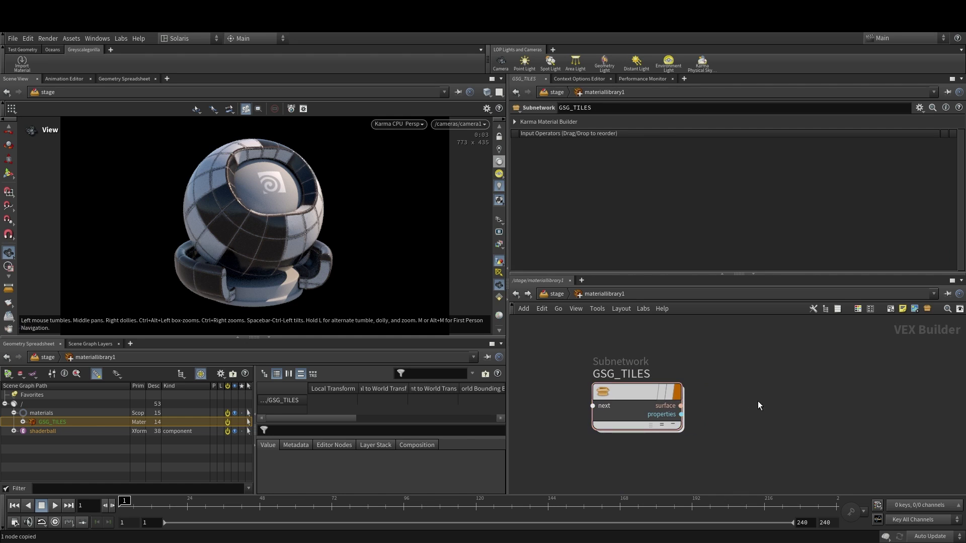
pyautogui.hotkey('ctrl', 'v')
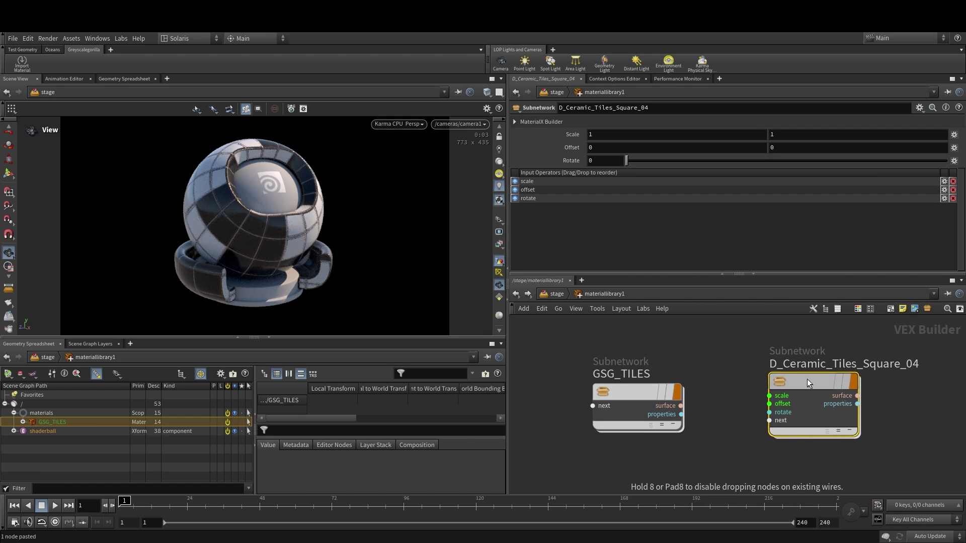
pyautogui.click(807, 379)
# Auto-fill the material entries of materiallibrary1 so it includes D_Ceramic_Tiles_Square_04
pyautogui.press('u')
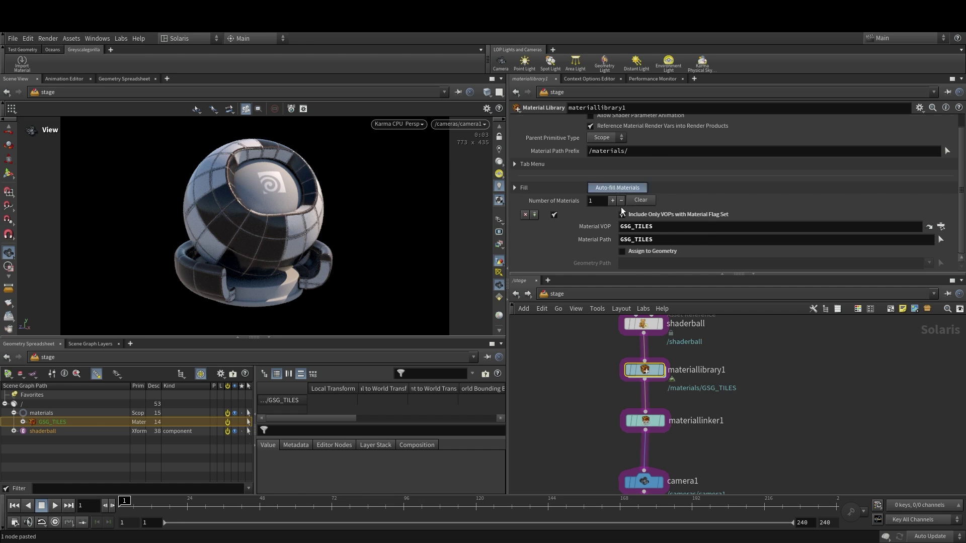
pyautogui.click(618, 187)
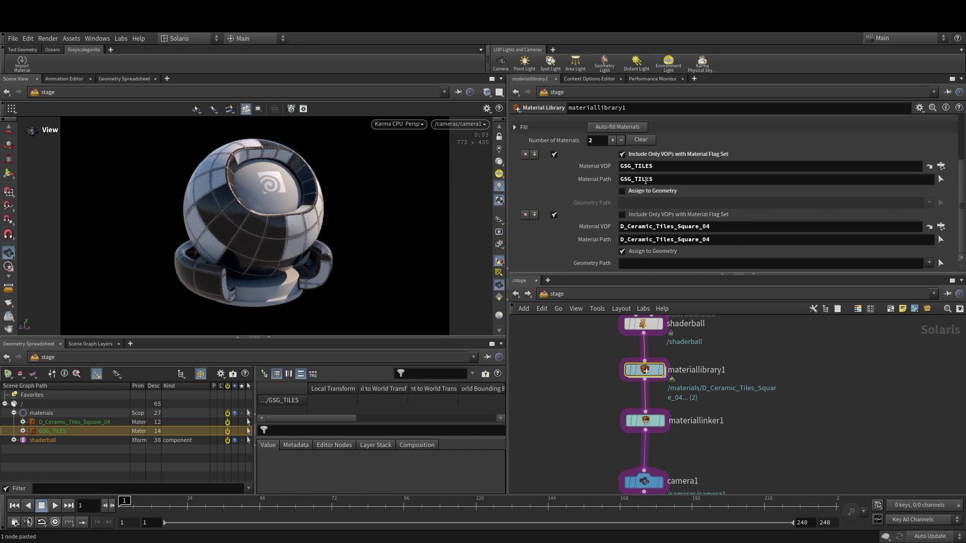
pyautogui.doubleClick(646, 370)
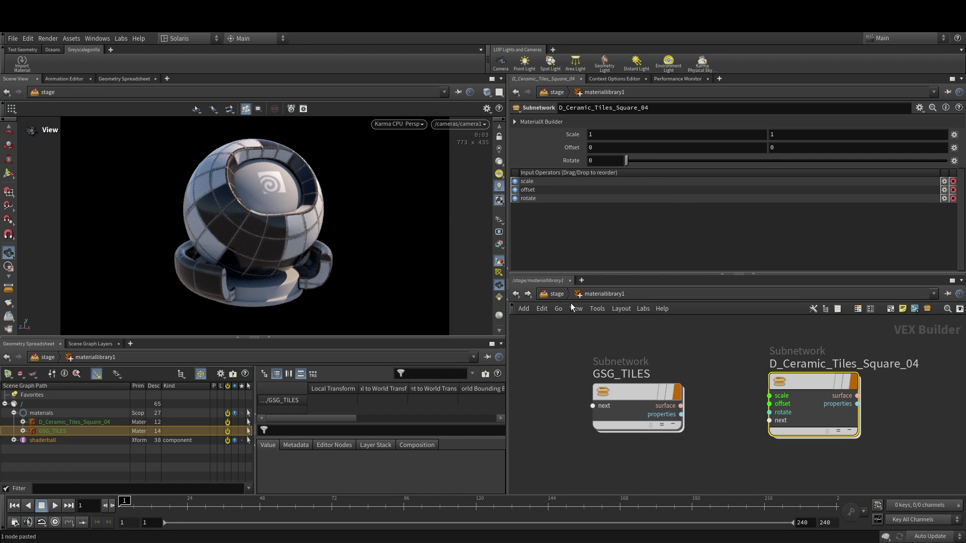
pyautogui.click(556, 293)
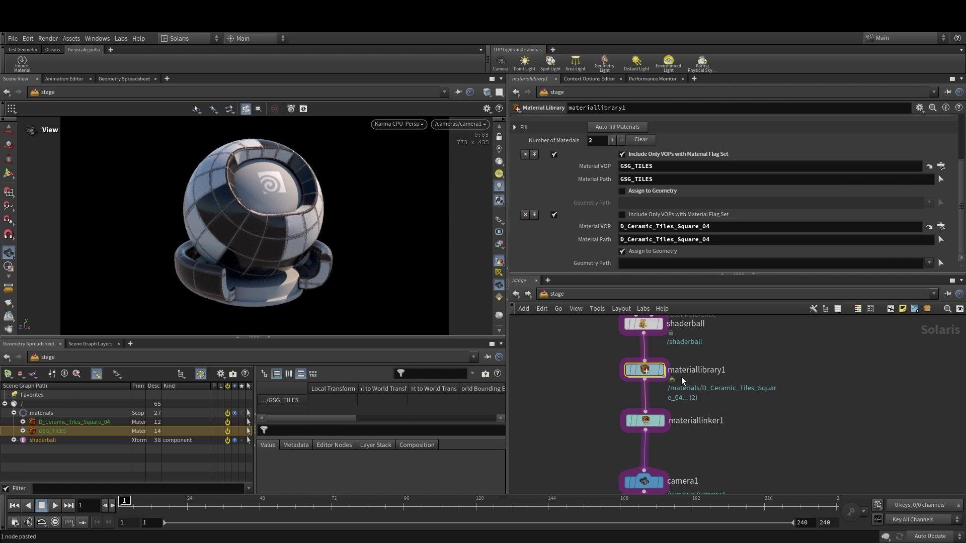
# Assign D_Ceramic_Tiles_Square_04 to the shaderball's Geometry in materiallinker1
pyautogui.moveTo(683, 381); pyautogui.dragTo(682, 363, button='middle')
pyautogui.click(643, 403)
pyautogui.click(818, 151)
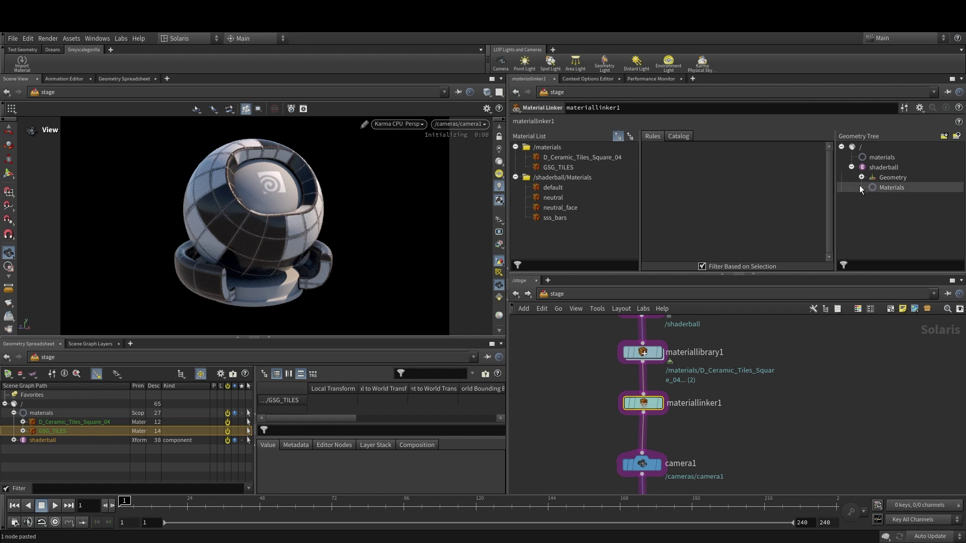
pyautogui.click(569, 157)
pyautogui.moveTo(579, 161); pyautogui.dragTo(887, 175)
# Set the D_Ceramic_Tiles_Square_04 material's scale to 0.21 in both directions and its first offset value to 31.1
pyautogui.click(643, 354)
pyautogui.doubleClick(637, 371)
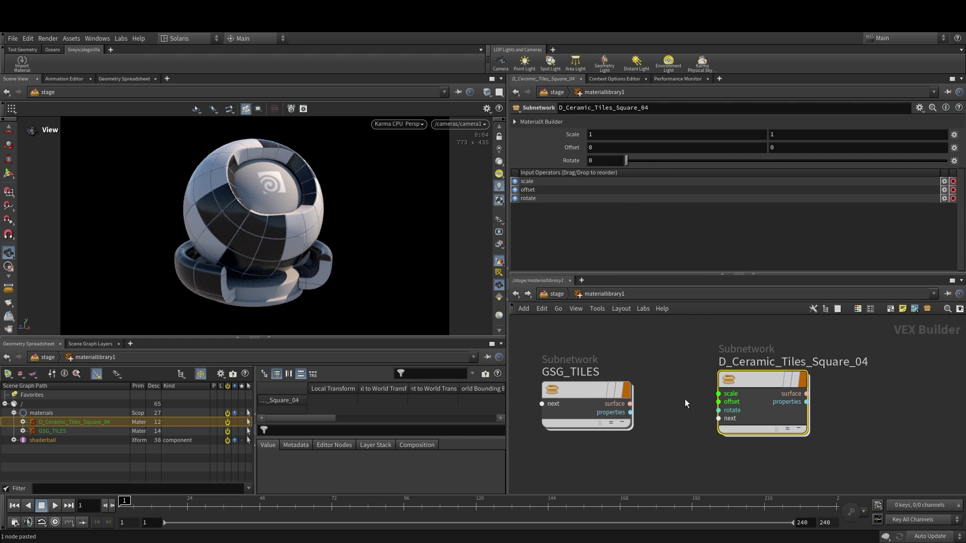
pyautogui.moveTo(571, 136); pyautogui.dragTo(507, 157, button='middle')
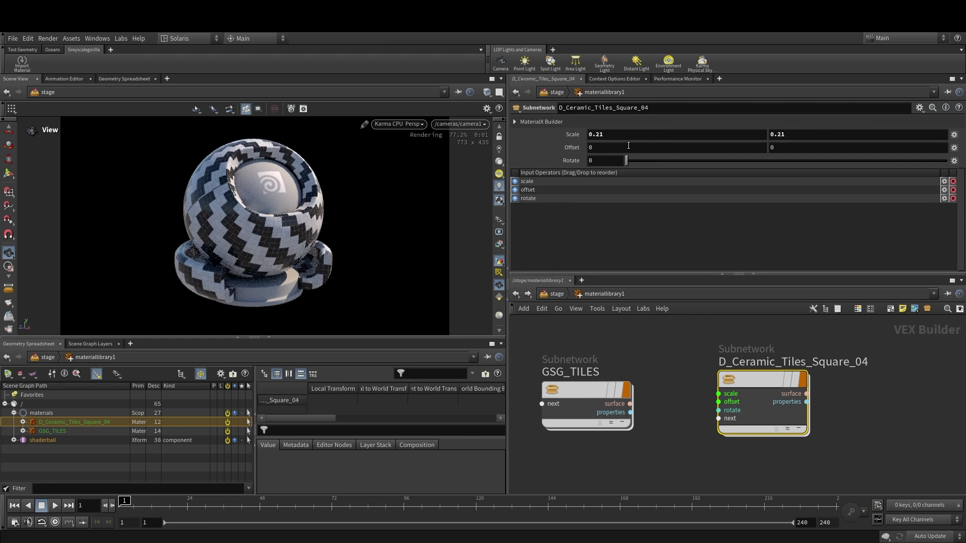
pyautogui.moveTo(628, 145); pyautogui.dragTo(836, 153, button='middle')
# Try a rotation on the tile texture, undo it, and inspect the tile pattern up close on the shaderball
pyautogui.moveTo(627, 161); pyautogui.dragTo(754, 165)
pyautogui.hotkey('ctrl', 'z')
pyautogui.scroll(4, 302, 201)
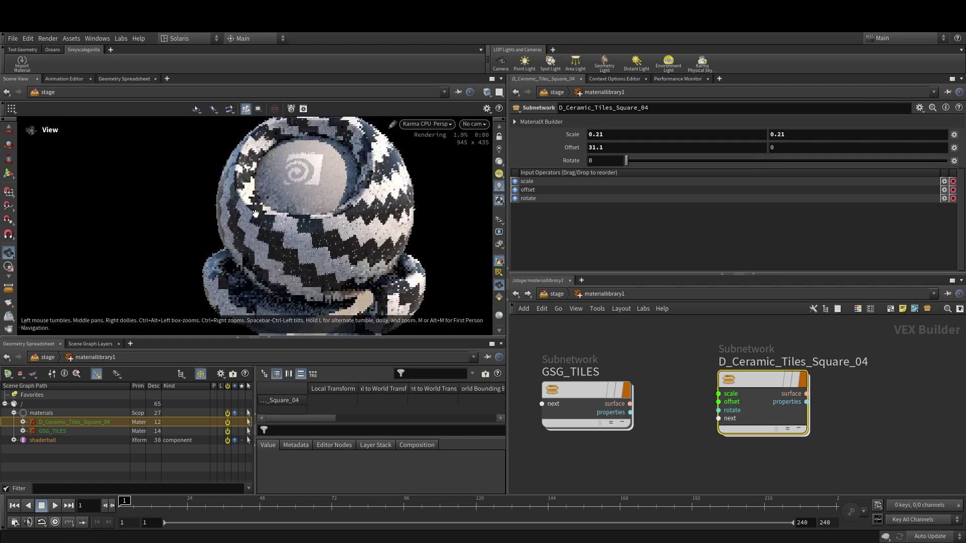
pyautogui.moveTo(322, 201); pyautogui.dragTo(284, 199)
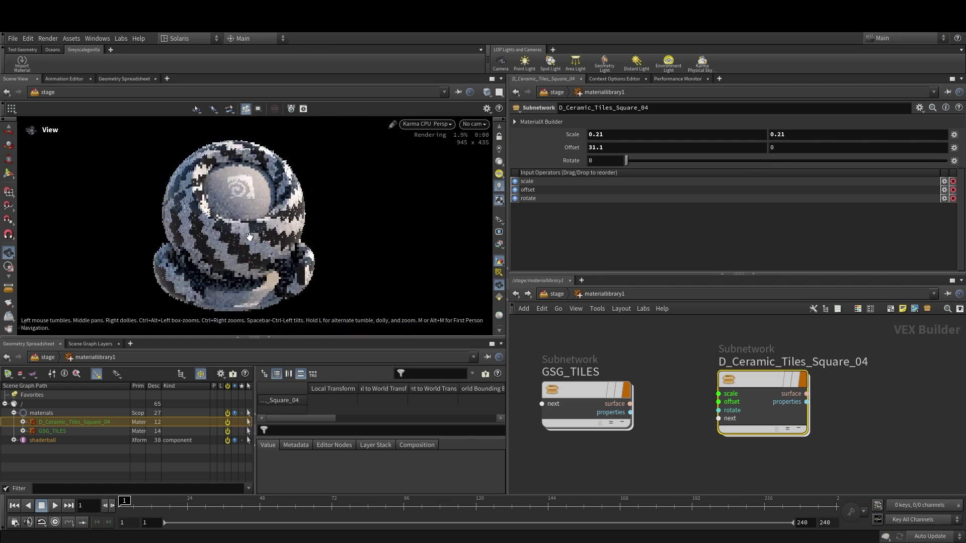
pyautogui.scroll(5, 261, 252)
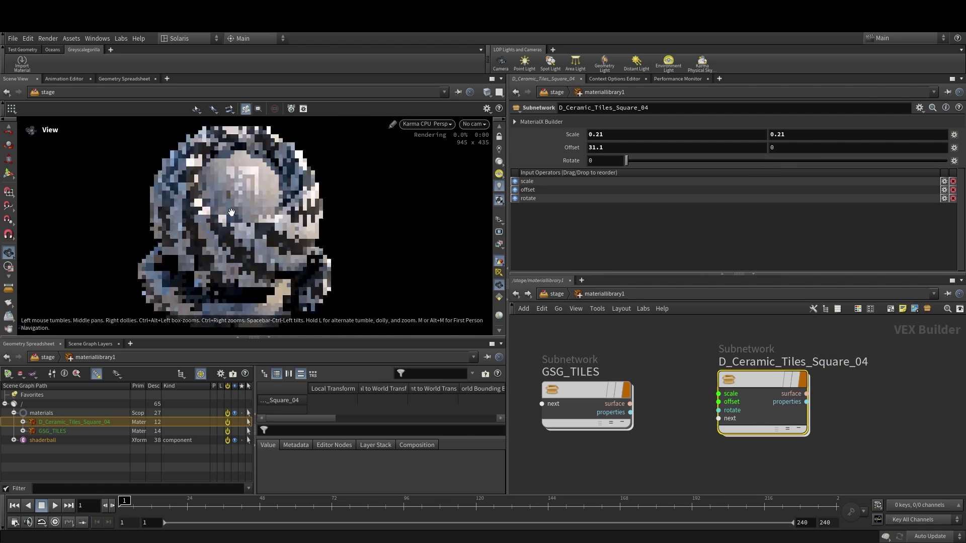
pyautogui.moveTo(261, 257); pyautogui.dragTo(314, 257)
# Open the D_Ceramic_Tiles_Square_04 network and set the scale of mtlxnormalmap1 to 5
pyautogui.doubleClick(751, 387)
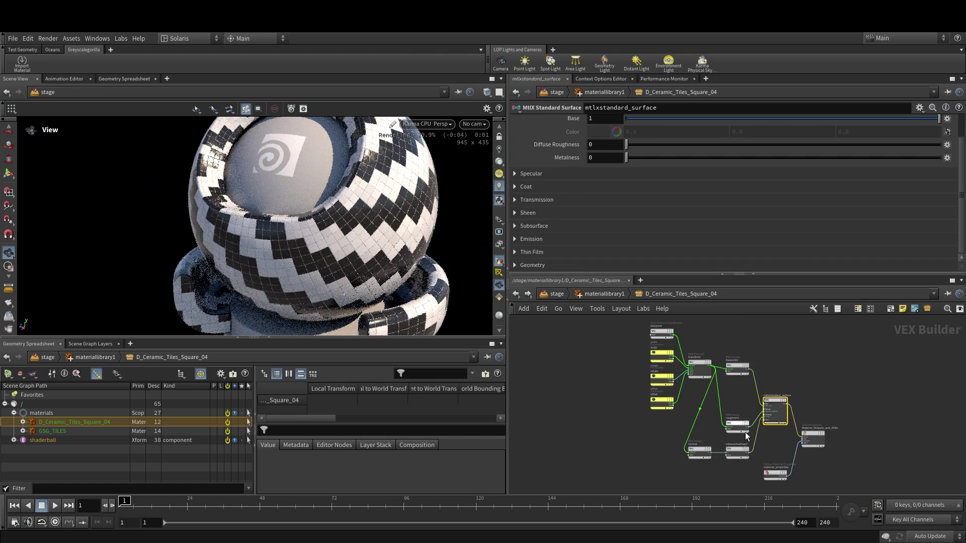
pyautogui.scroll(5, 745, 433)
pyautogui.scroll(-3, 327, 277)
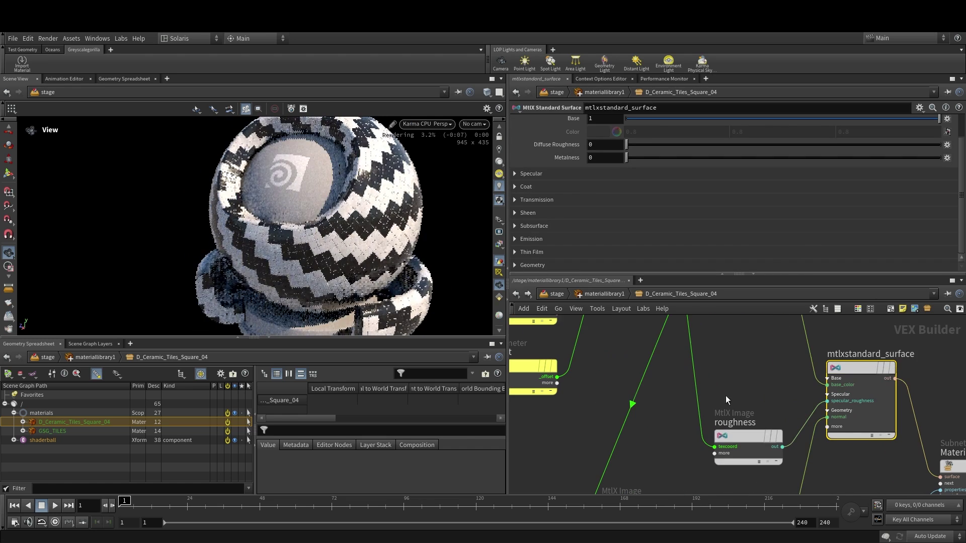
pyautogui.moveTo(725, 396); pyautogui.dragTo(686, 323, button='middle')
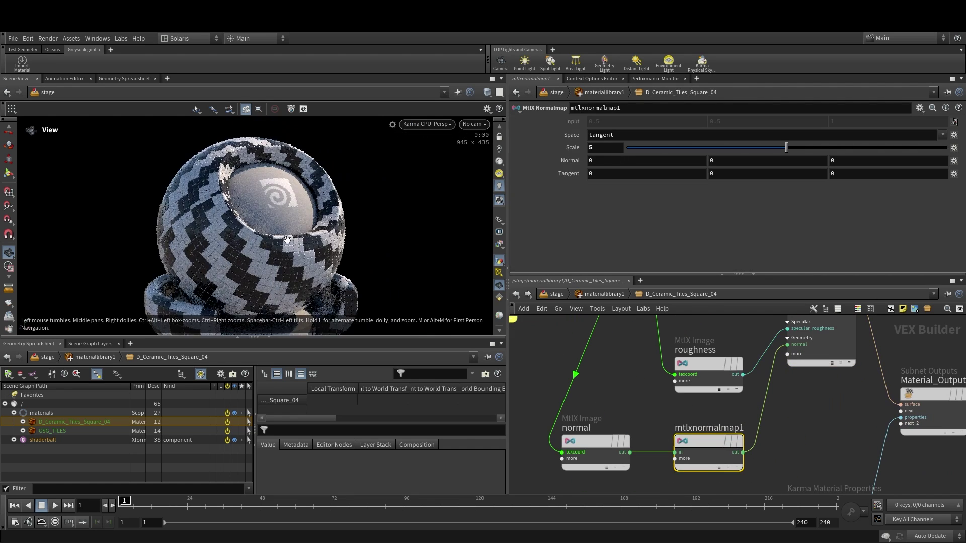
# Return to the stage network and examine the ceramic tiles on the shaderball from several angles
pyautogui.moveTo(201, 168); pyautogui.dragTo(220, 185)
pyautogui.click(604, 294)
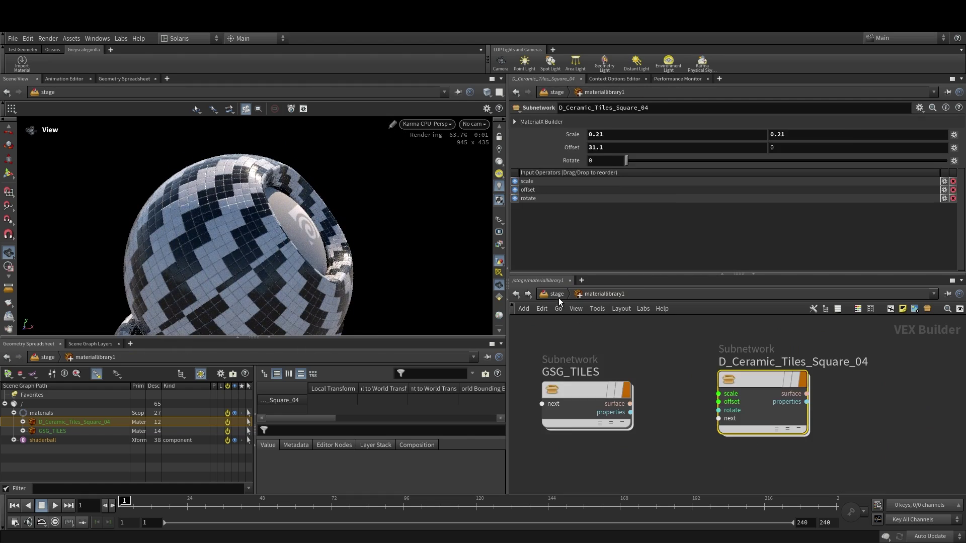
pyautogui.click(557, 294)
pyautogui.moveTo(282, 222); pyautogui.dragTo(347, 232)
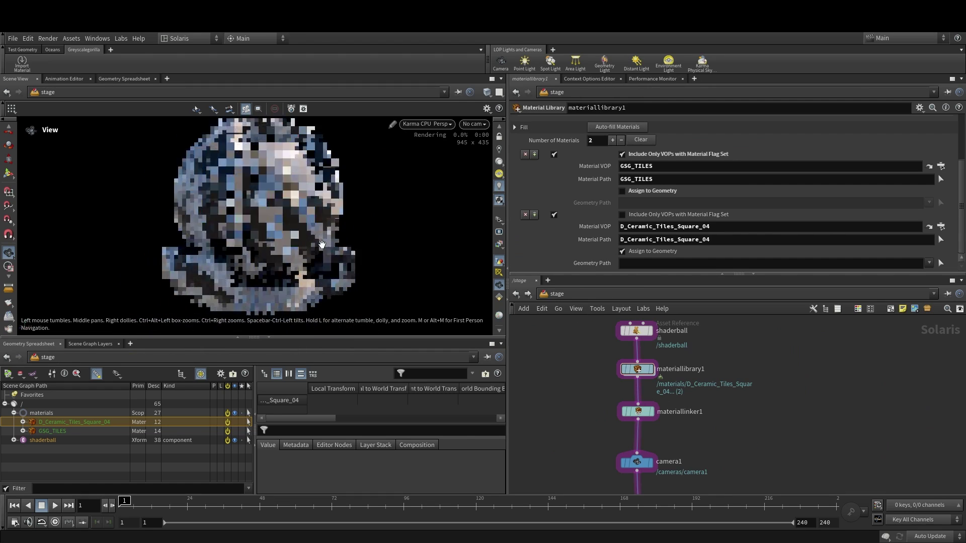
pyautogui.moveTo(735, 373); pyautogui.dragTo(733, 383, button='middle')
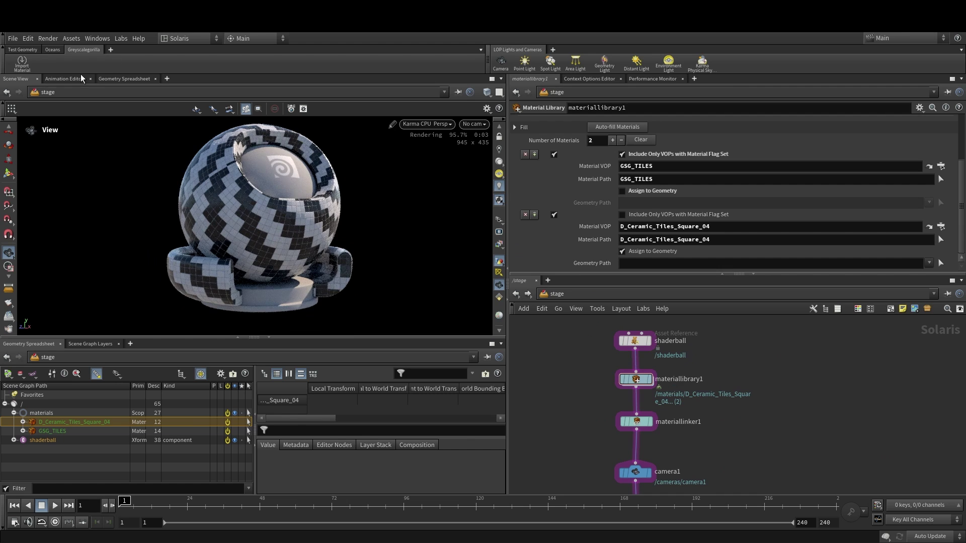
# Import Greyscalegorilla's C Iron Corroded Stained material from the project's GSG folder with Karma as the renderer
pyautogui.click(21, 63)
pyautogui.click(265, 81)
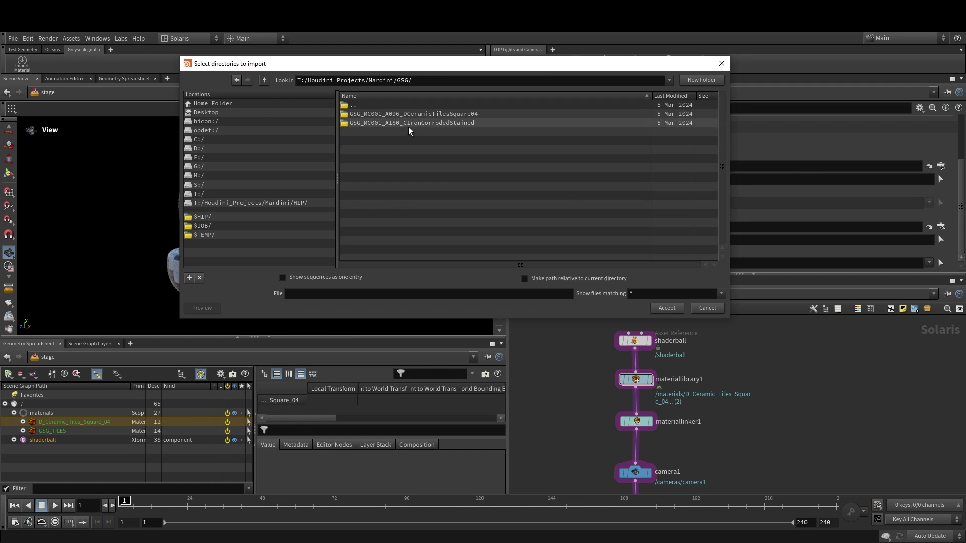
pyautogui.click(411, 123)
pyautogui.click(667, 310)
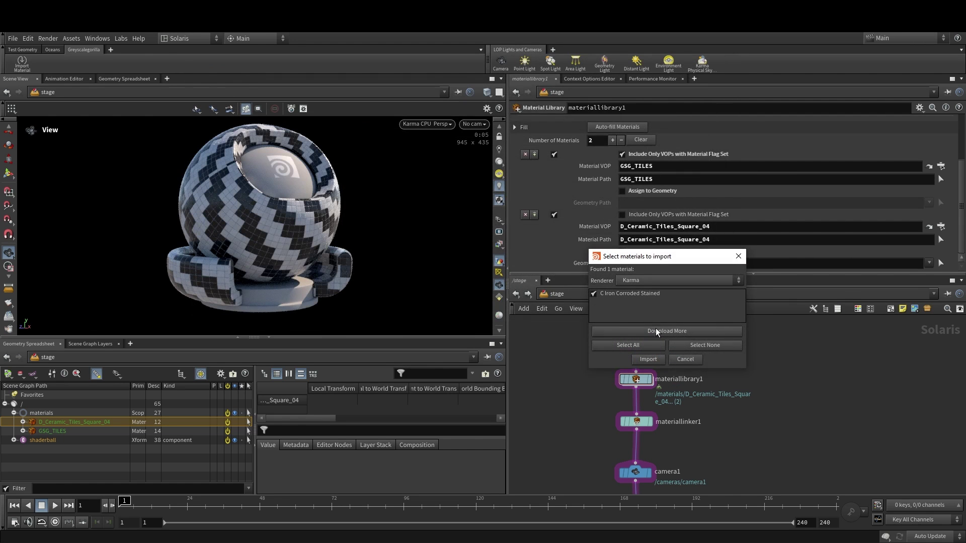
pyautogui.click(649, 360)
# Move the C_Iron_Corroded_Stained subnetwork from the mat network into materiallibrary1 and return to the stage
pyautogui.click(675, 388)
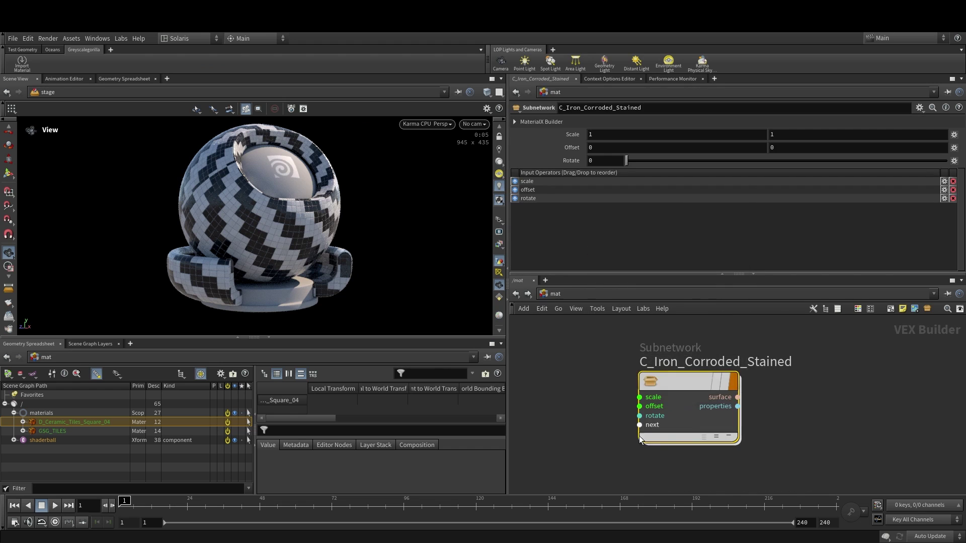
pyautogui.hotkey('ctrl', 'x')
pyautogui.click(558, 309)
pyautogui.click(593, 362)
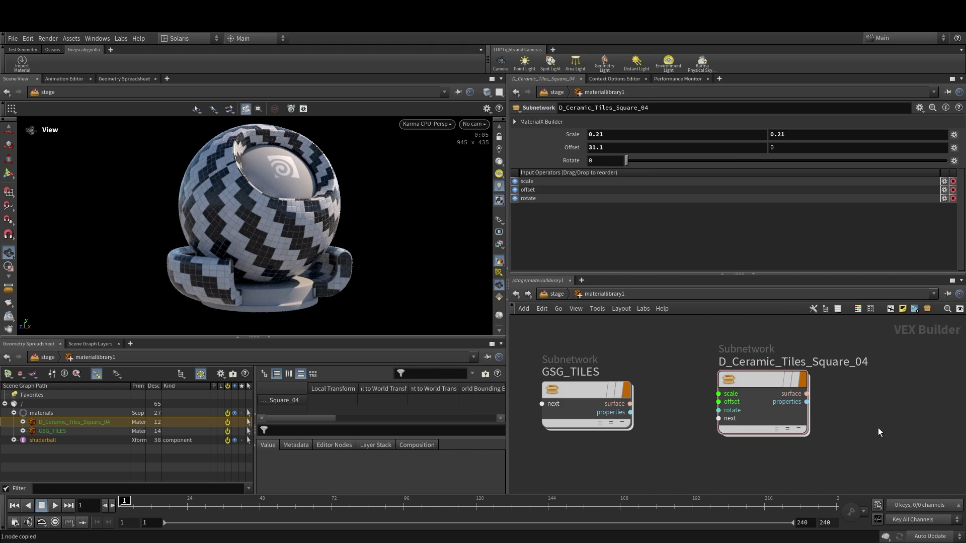
pyautogui.hotkey('ctrl', 'v')
pyautogui.press('u')
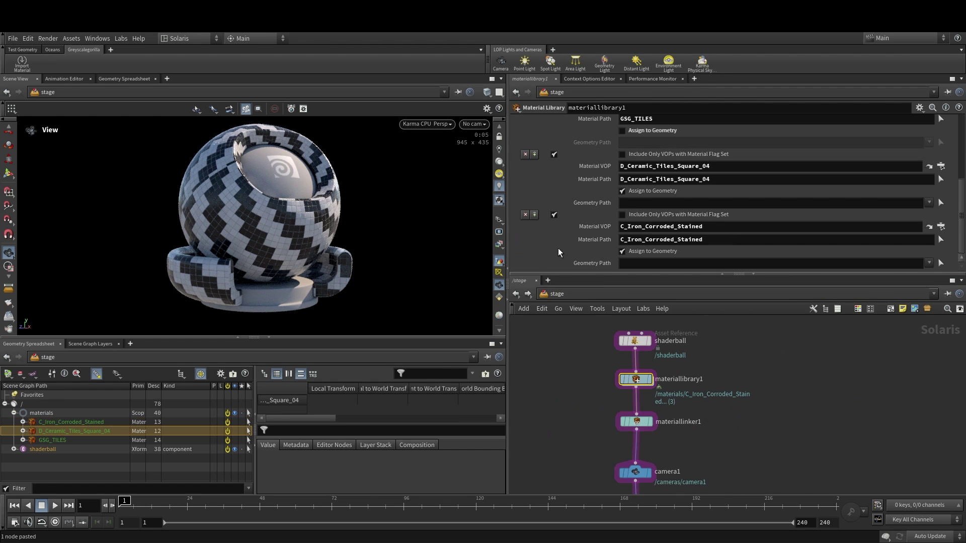
# Replace the material assigned to /shaderball/Geometry in materiallinker1 with C_Iron_Corroded_Stained
pyautogui.click(634, 424)
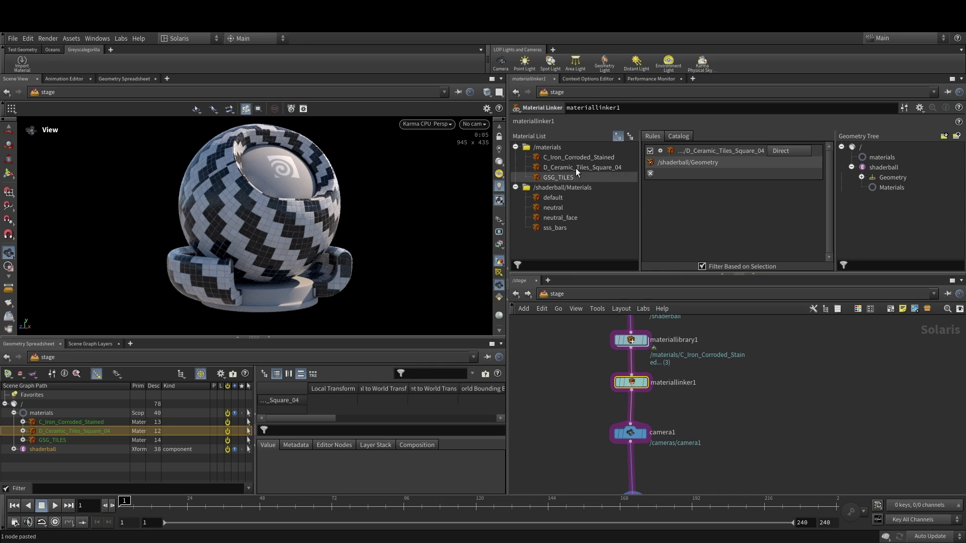
pyautogui.moveTo(728, 408); pyautogui.dragTo(725, 356, button='middle')
pyautogui.click(631, 369)
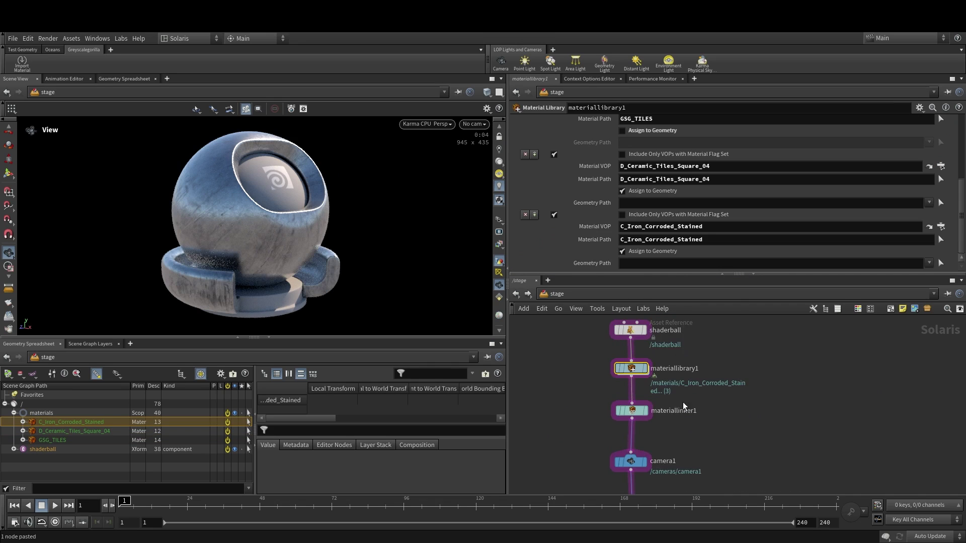
# Examine the GSG_TILES, D_Ceramic_Tiles_Square_04 and C_Iron_Corroded_Stained subnetworks inside materiallibrary1
pyautogui.scroll(1, 641, 381)
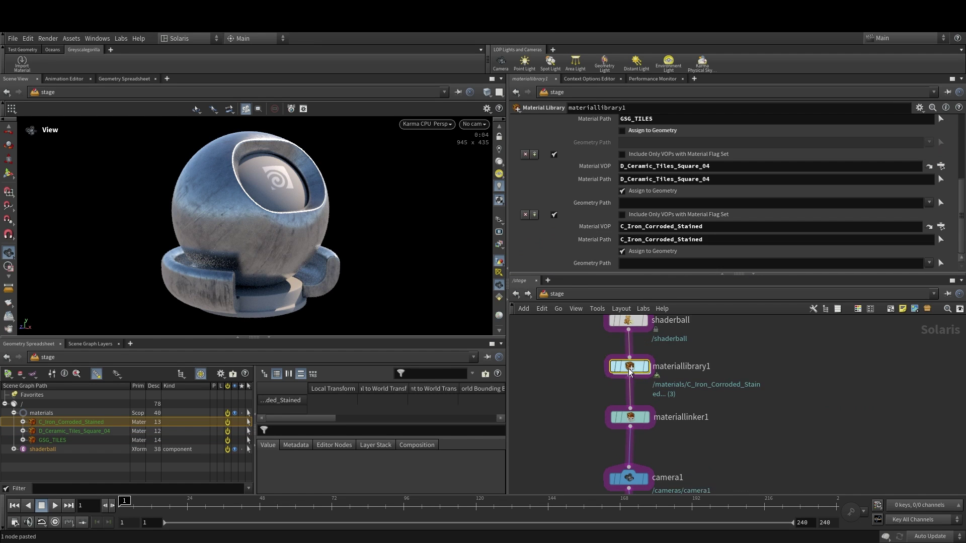
pyautogui.doubleClick(629, 370)
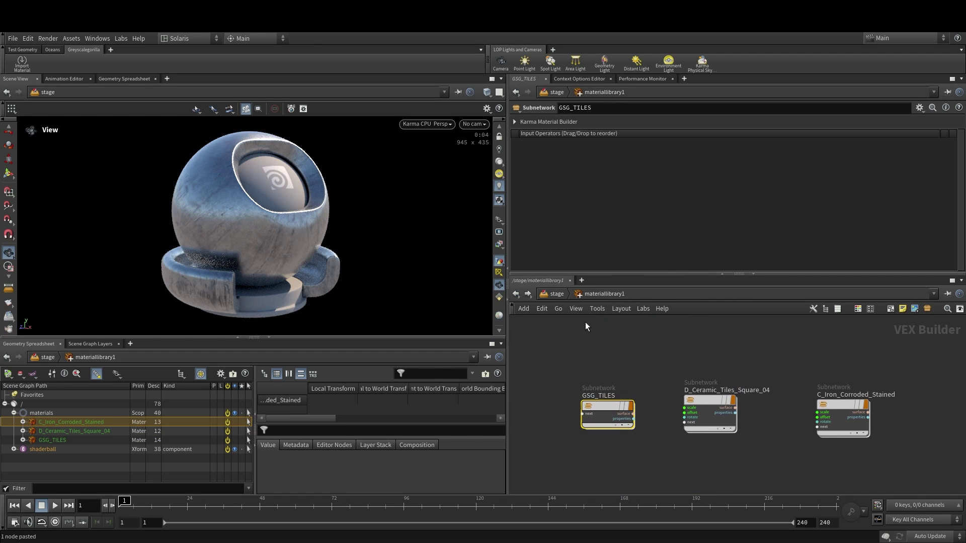
pyautogui.click(557, 294)
pyautogui.click(630, 417)
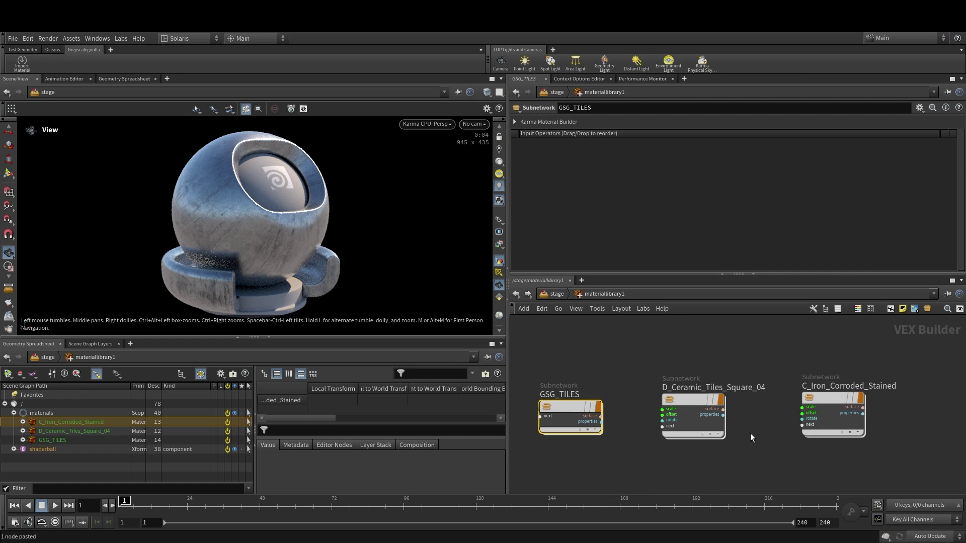
pyautogui.moveTo(750, 433); pyautogui.dragTo(742, 437, button='middle')
pyautogui.click(686, 403)
pyautogui.moveTo(638, 406); pyautogui.dragTo(600, 394, button='middle')
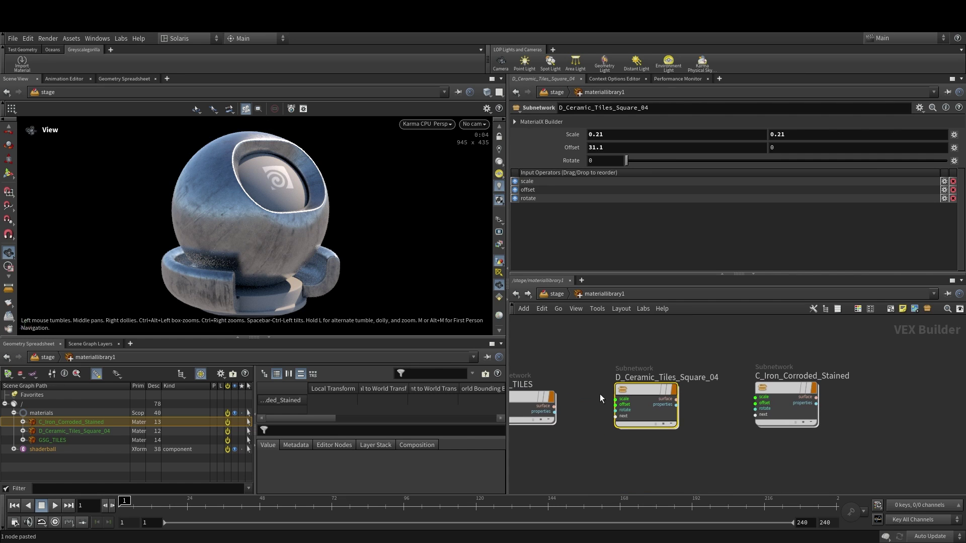
# Check which Karma nodes can be added inside the D_Ceramic_Tiles_Square_04 network, then go back to materiallibrary1
pyautogui.doubleClick(644, 380)
pyautogui.press('Tab')
pyautogui.write('kar')
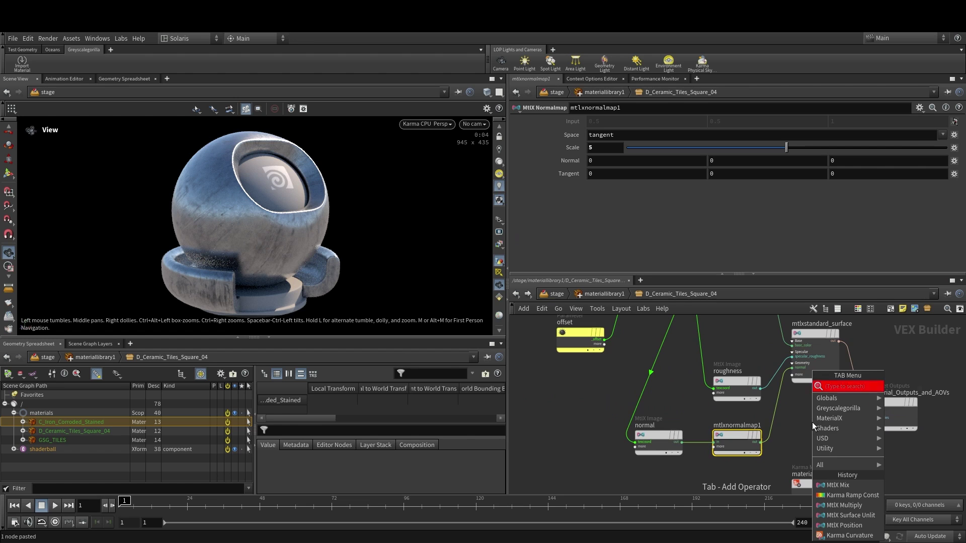
pyautogui.press('Escape')
pyautogui.click(604, 294)
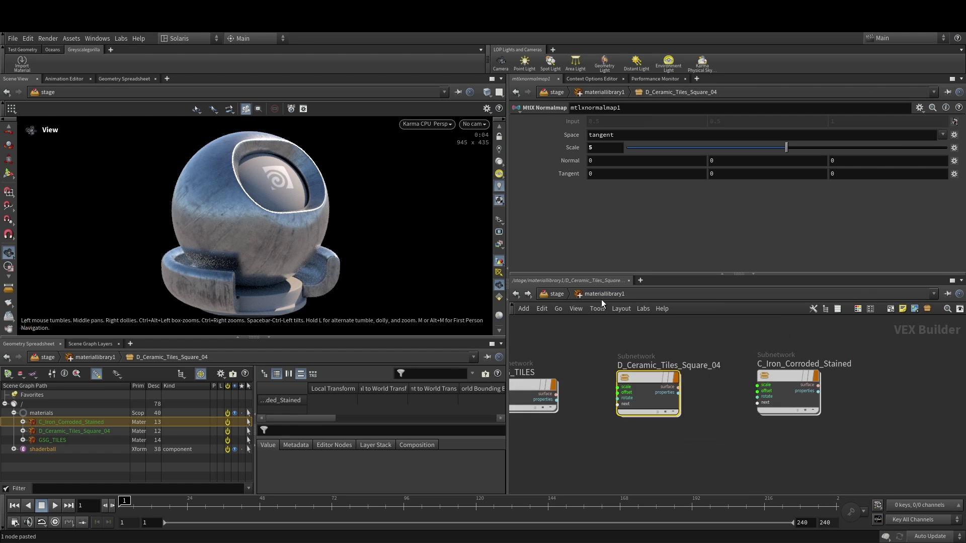
# Add a Karma Material Builder below GSG_TILES in materiallibrary1
pyautogui.press('Tab')
pyautogui.write('karm')
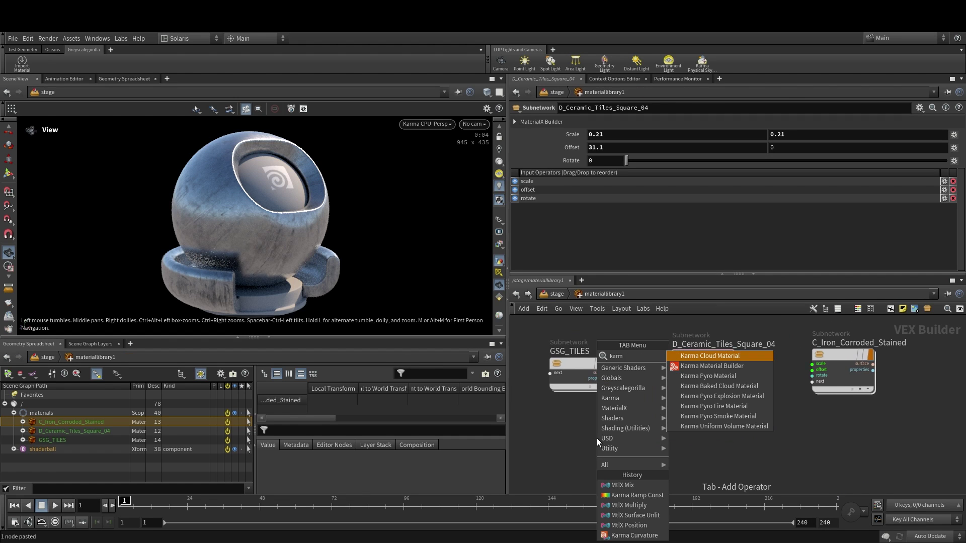
pyautogui.click(705, 367)
pyautogui.click(565, 438)
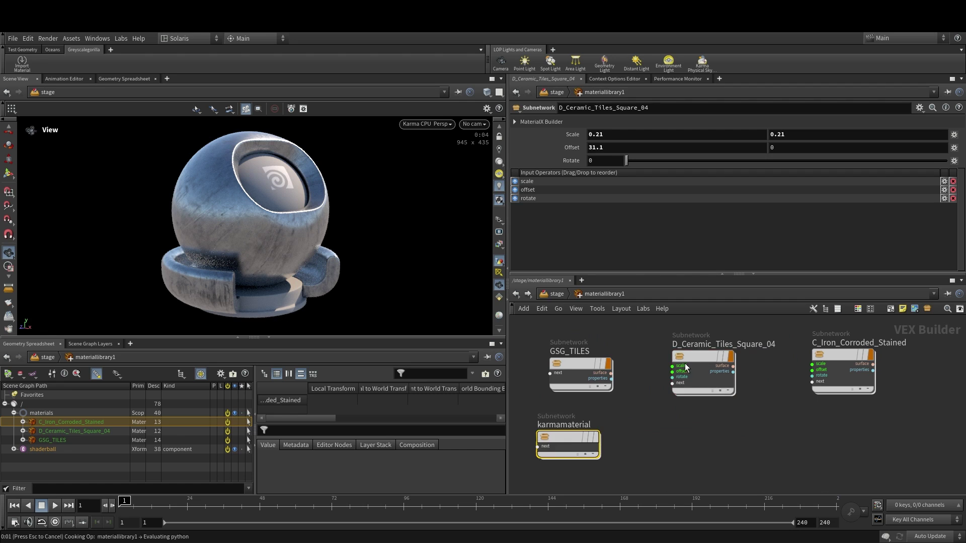
# Move all the nodes of D_Ceramic_Tiles_Square_04 into the karmamaterial network in place of its default nodes
pyautogui.doubleClick(694, 358)
pyautogui.scroll(-5, 626, 410)
pyautogui.moveTo(585, 460); pyautogui.dragTo(707, 340)
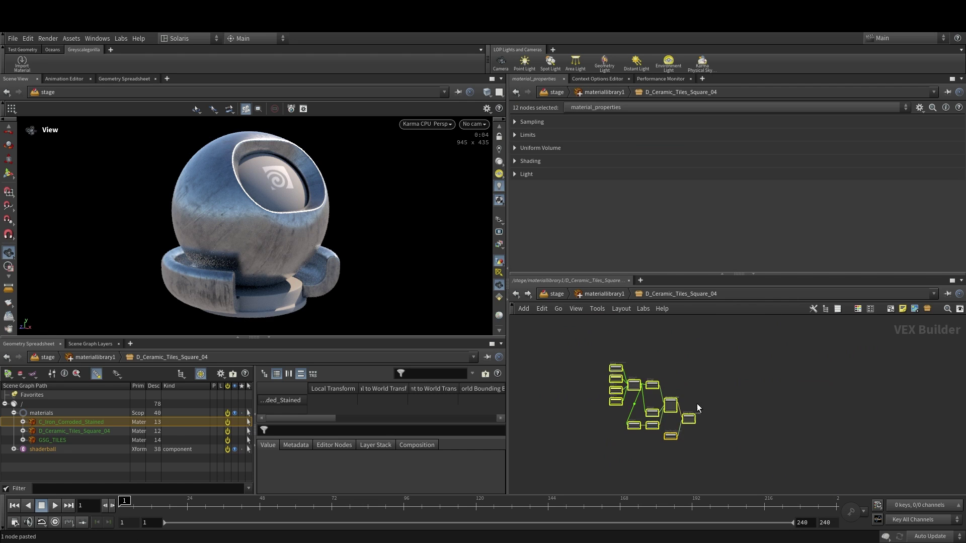
pyautogui.press('u')
pyautogui.doubleClick(596, 416)
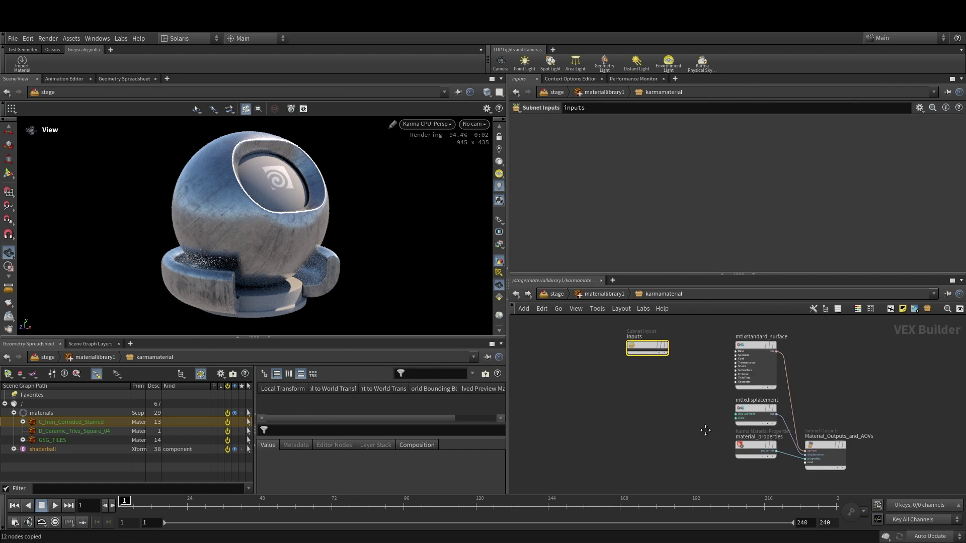
pyautogui.hotkey('ctrl', 'v')
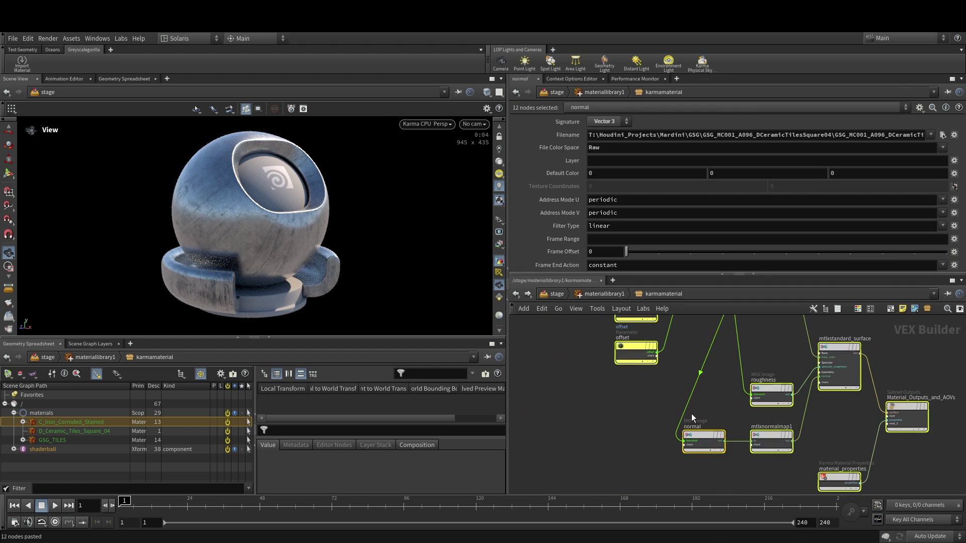
# Search the Karma nodes available inside karmamaterial and return to materiallibrary1
pyautogui.press('Tab')
pyautogui.write('karma')
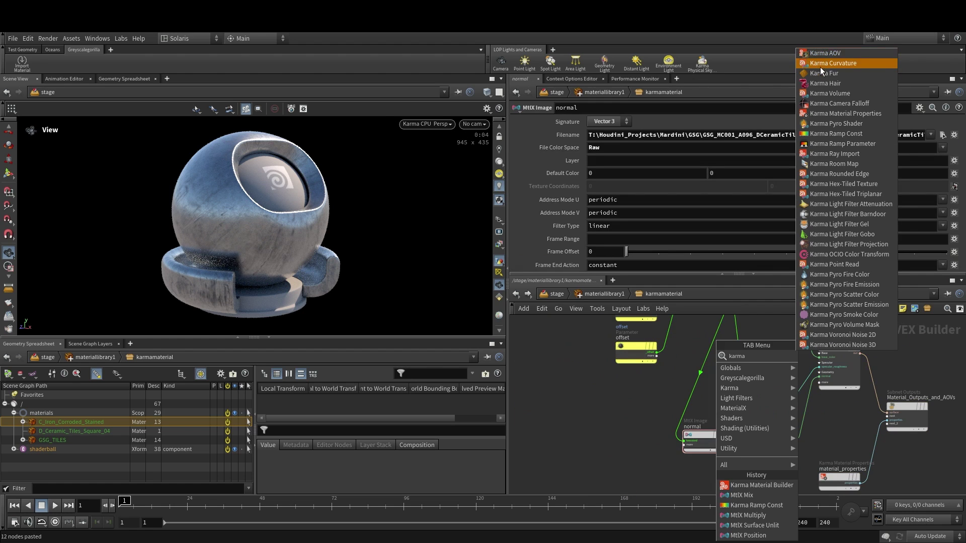
pyautogui.press('Escape')
pyautogui.press('u')
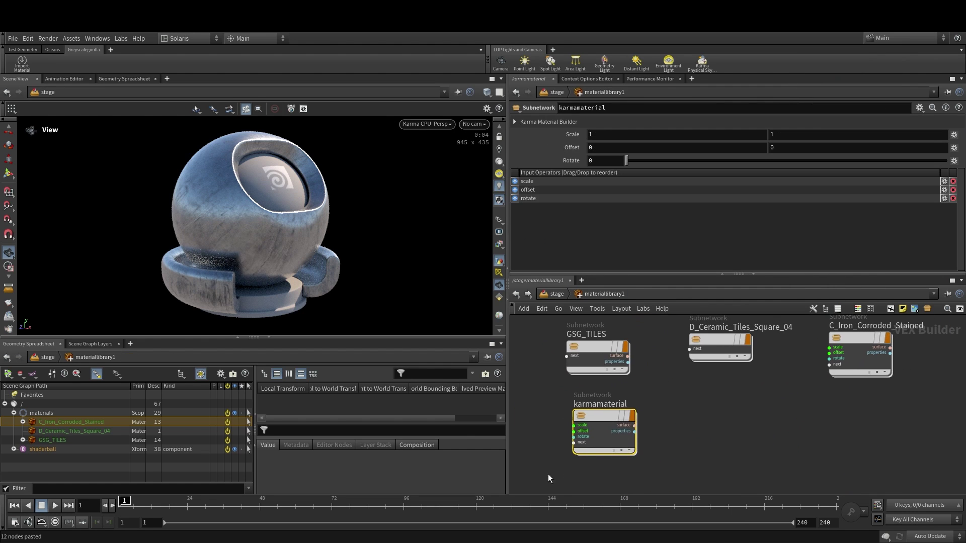
# Delete karmamaterial and paste the copied tile nodes back into D_Ceramic_Tiles_Square_04
pyautogui.press('Delete')
pyautogui.moveTo(714, 348); pyautogui.dragTo(683, 368, button='middle')
pyautogui.doubleClick(685, 369)
pyautogui.press('u')
pyautogui.hotkey('ctrl', 'z')
pyautogui.hotkey('ctrl', 'z')
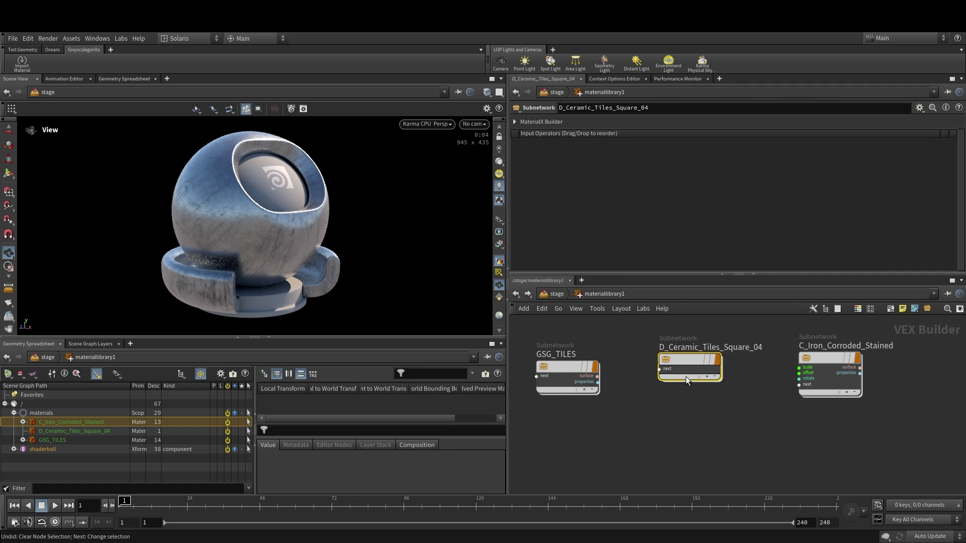
pyautogui.doubleClick(686, 358)
pyautogui.hotkey('ctrl', 'v')
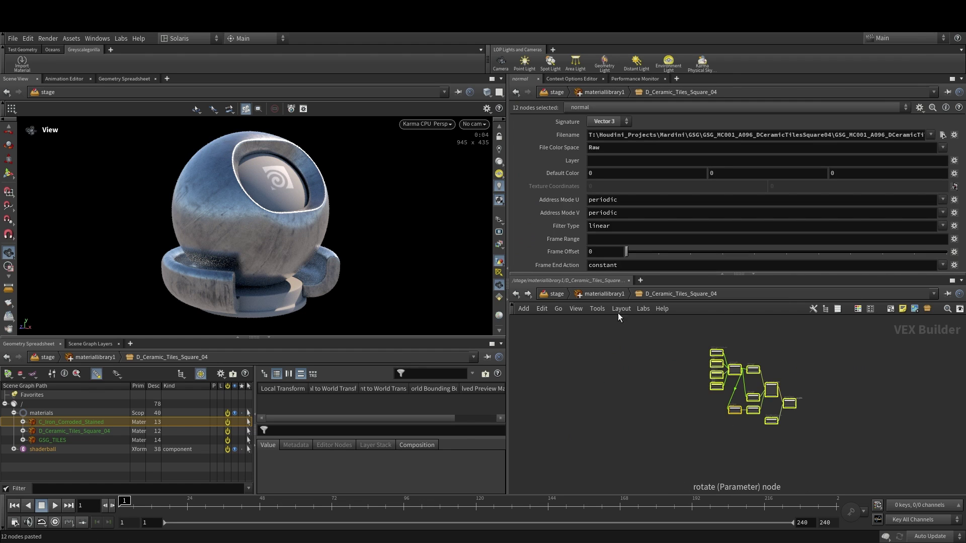
# Go back to materiallibrary1 and place the C_Iron_Corroded_Stained node closer to D_Ceramic_Tiles_Square_04
pyautogui.click(604, 293)
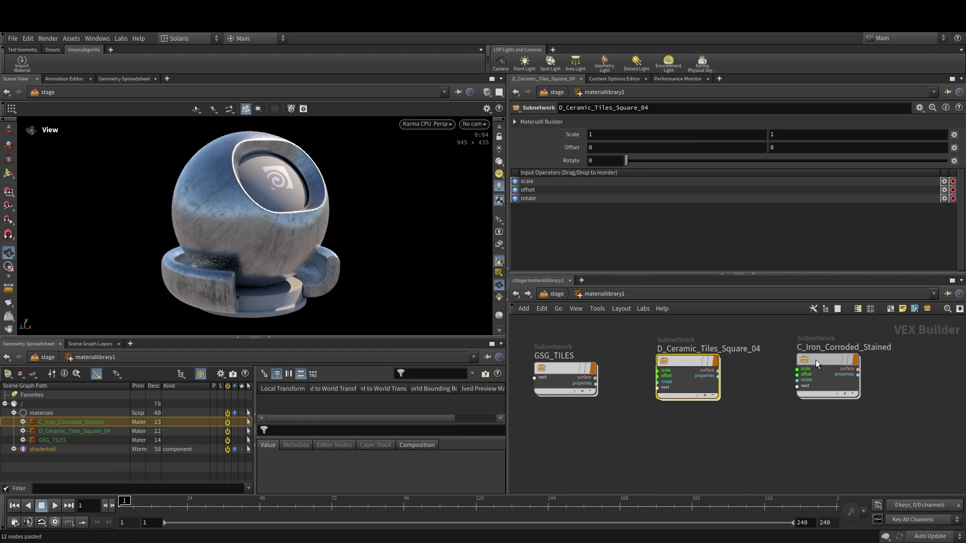
pyautogui.moveTo(816, 360); pyautogui.dragTo(805, 362)
pyautogui.moveTo(756, 442); pyautogui.dragTo(759, 458, button='middle')
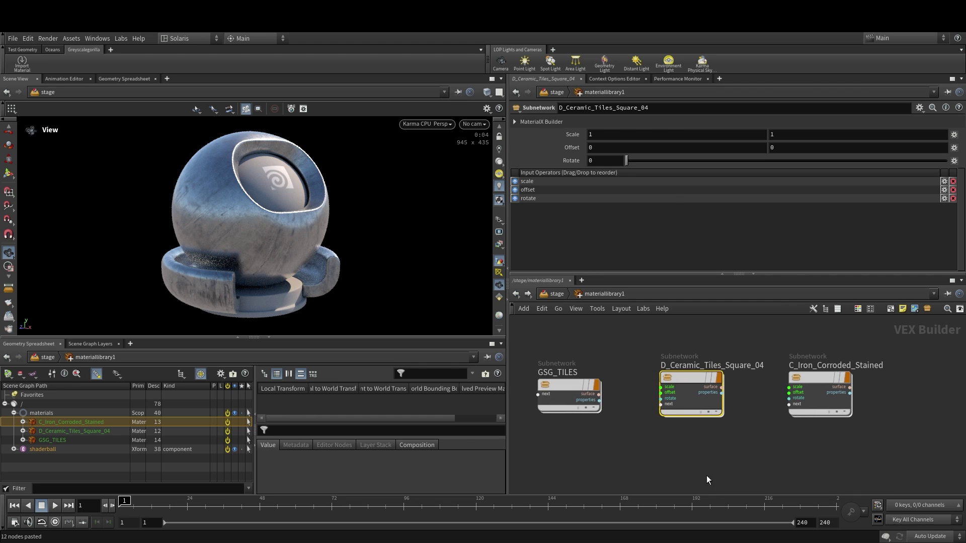
# Review the materials in materiallibrary1 and the shaderball's assignment in materiallinker1 from the stage network
pyautogui.press('u')
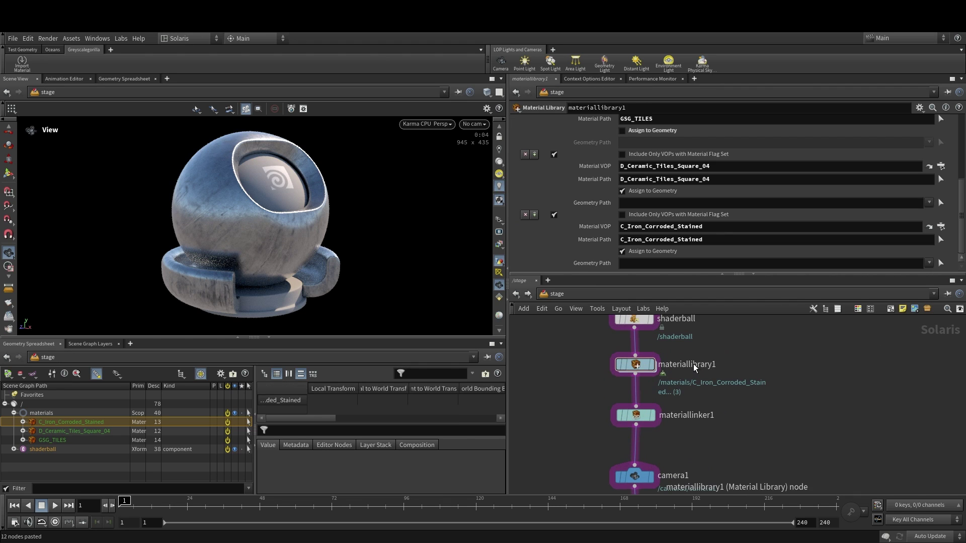
pyautogui.scroll(-2, 747, 427)
pyautogui.scroll(2, 736, 421)
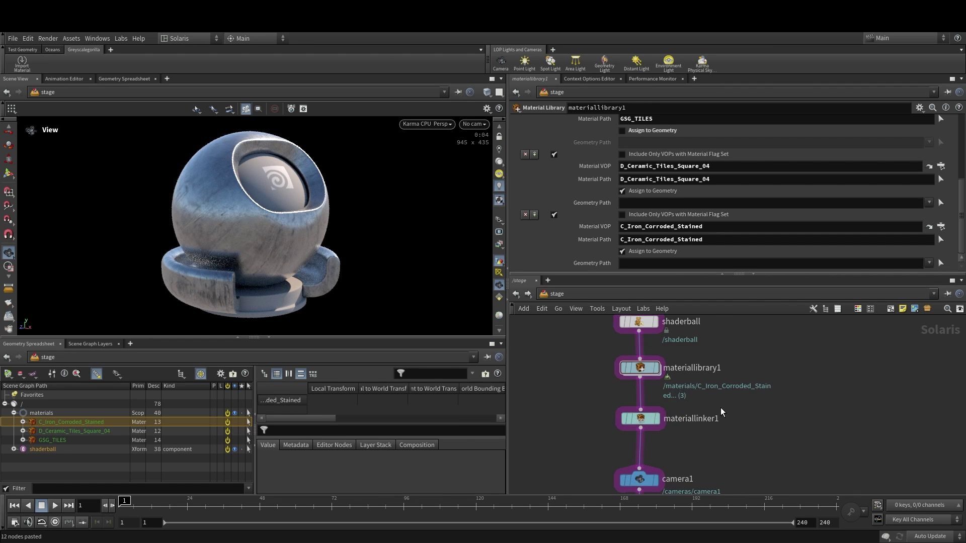
pyautogui.scroll(-2, 720, 410)
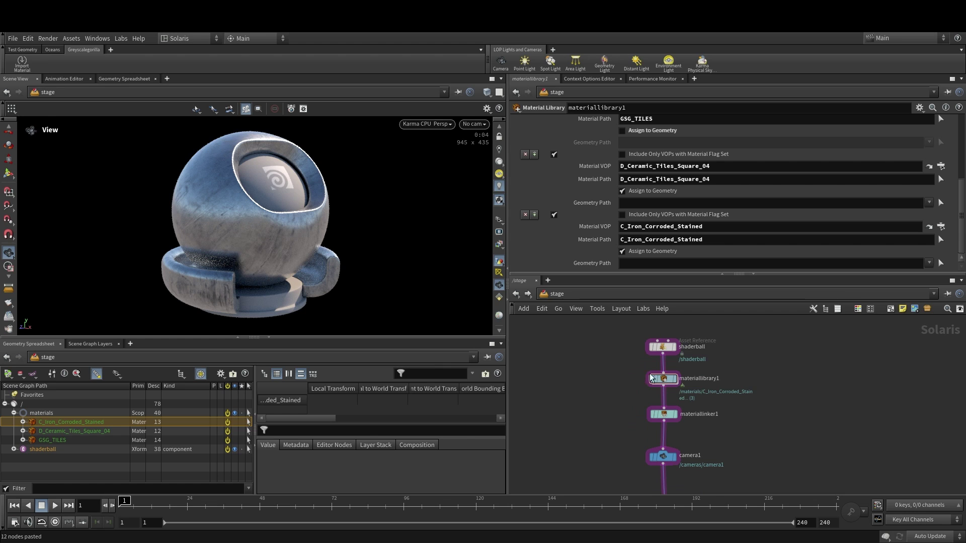
pyautogui.scroll(1, 656, 382)
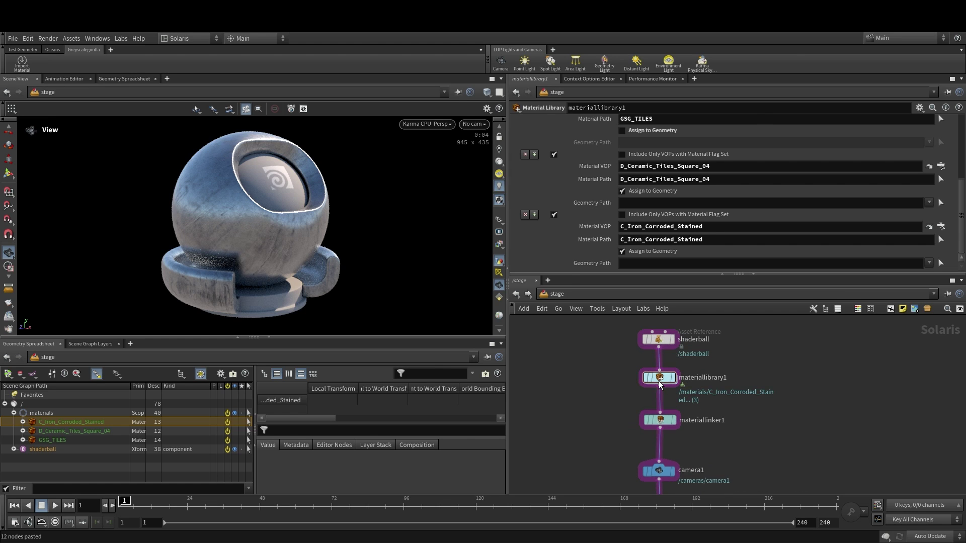
pyautogui.doubleClick(659, 378)
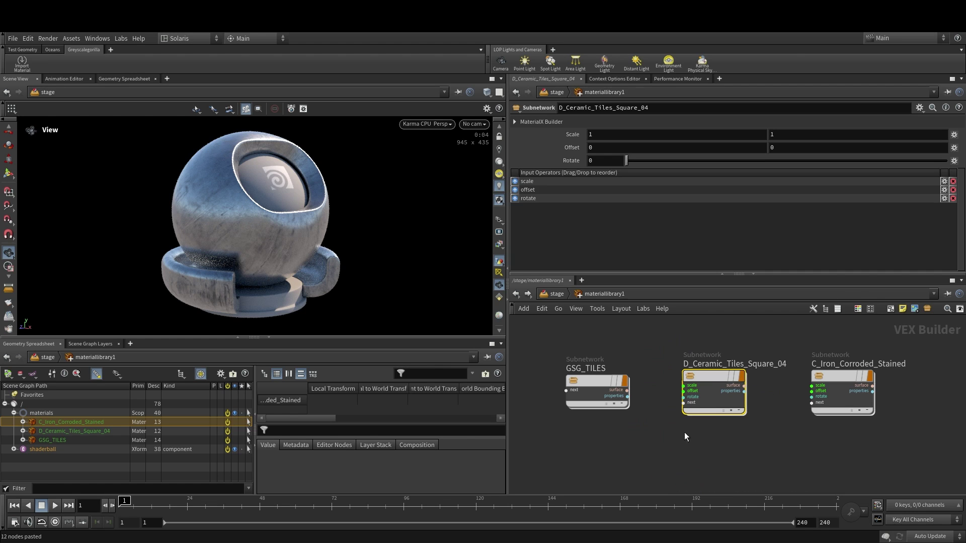
pyautogui.click(547, 295)
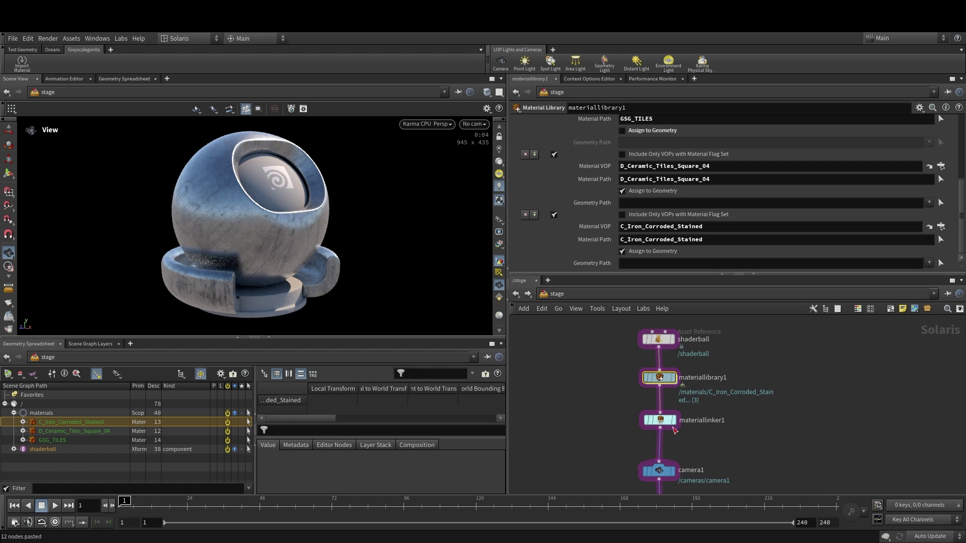
pyautogui.click(660, 421)
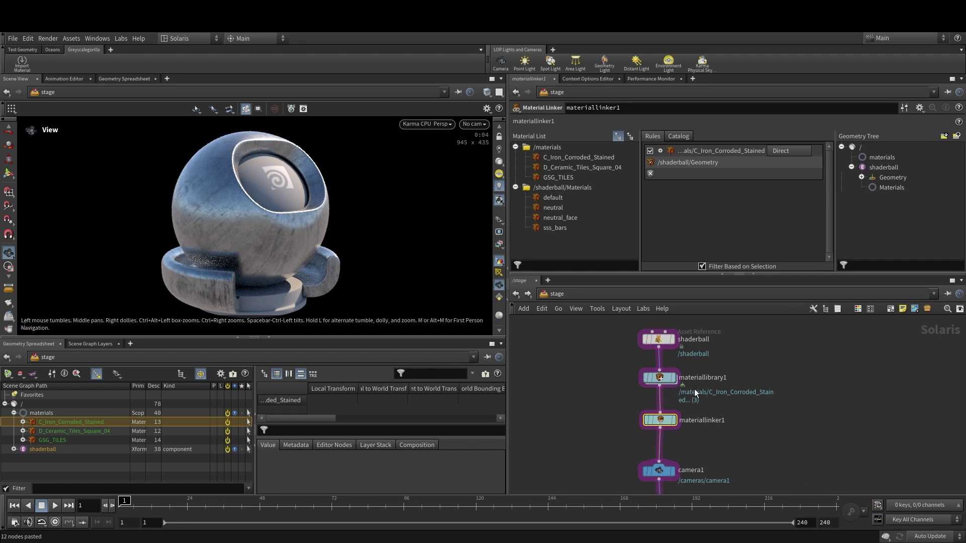
pyautogui.scroll(-2, 714, 386)
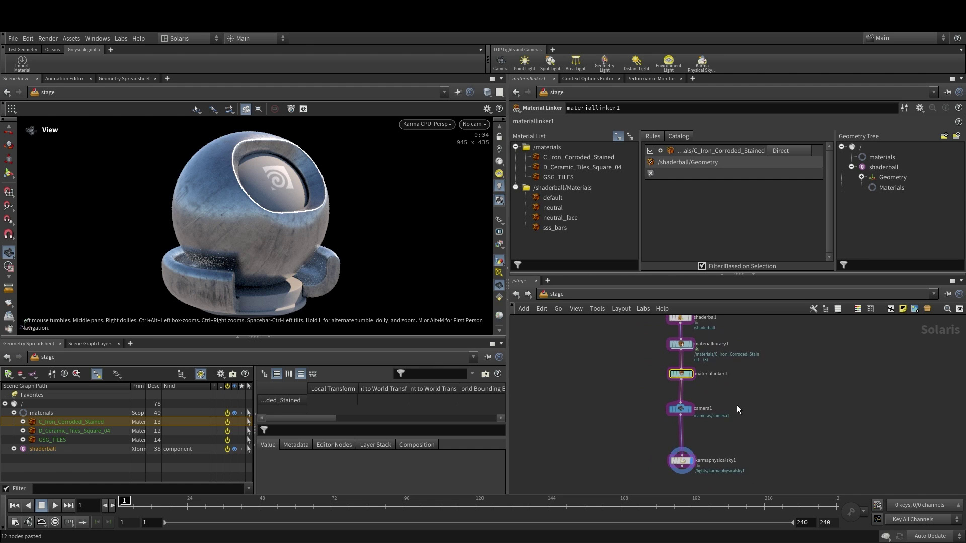